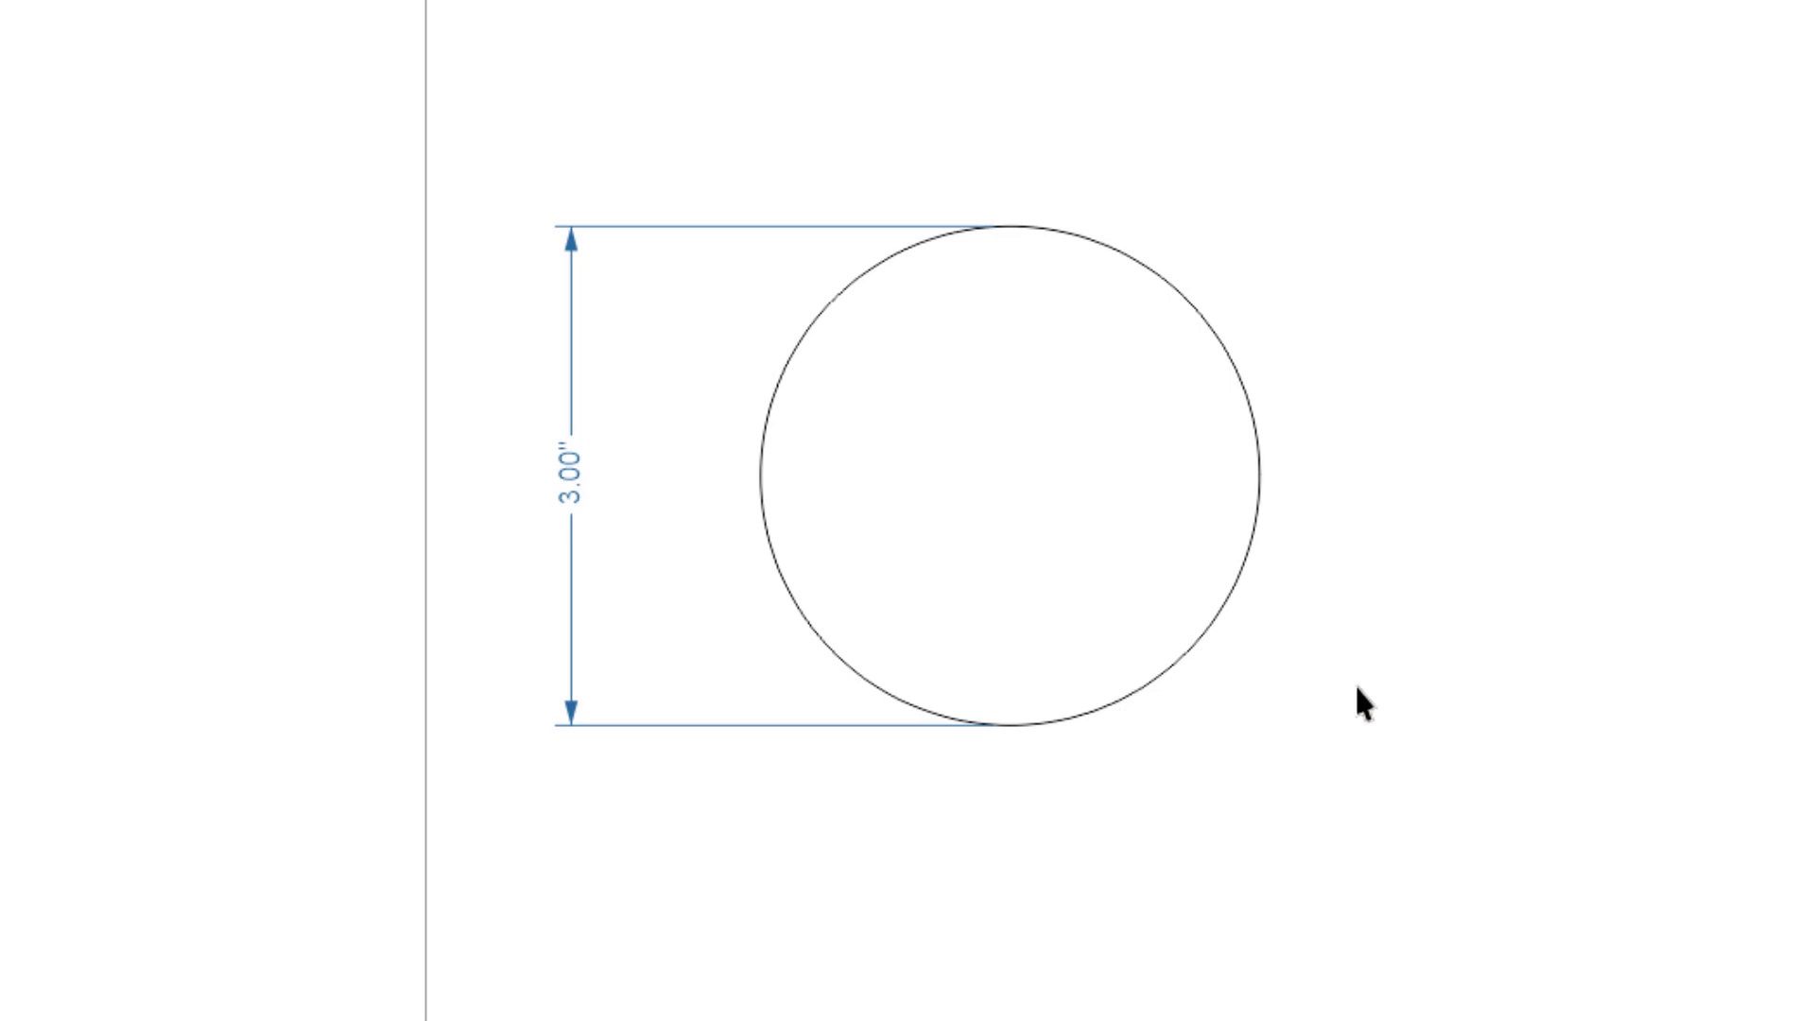
Duplicate the 3-inch circle to its right and nudge the copy further away from the original.
{"action": "left_click", "coordinate": [1213, 339]}
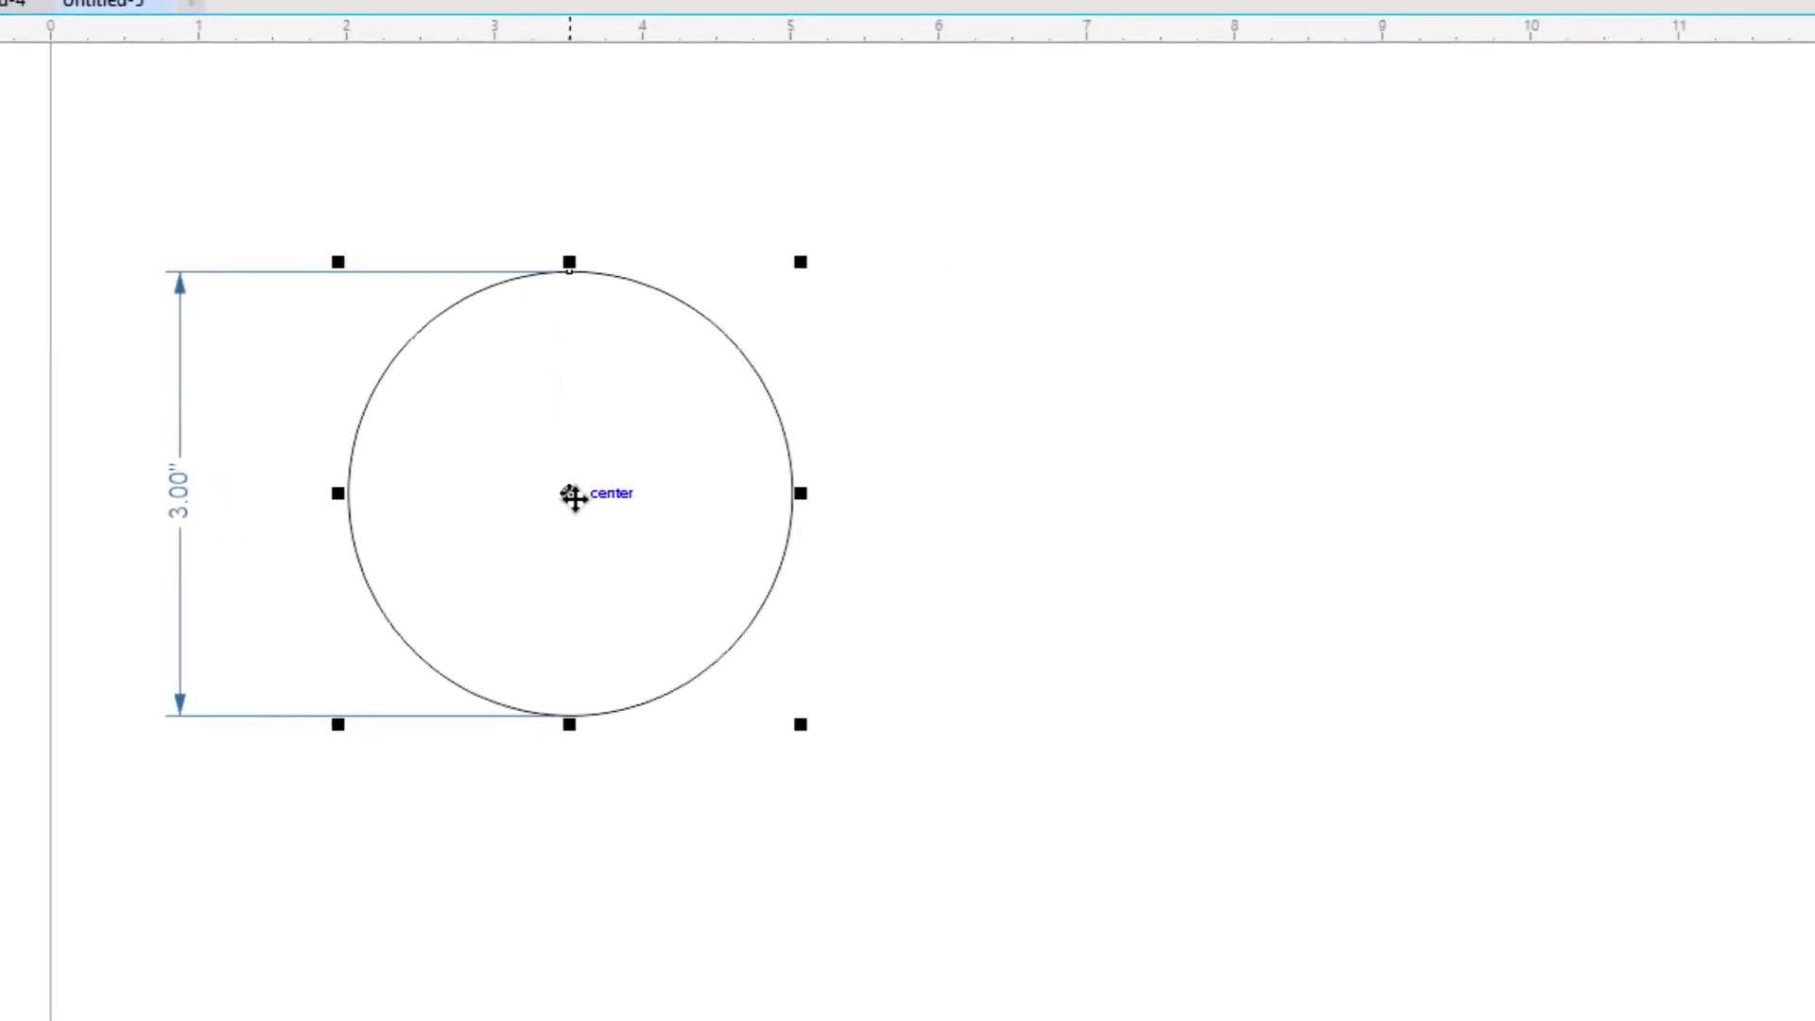
{"action": "left_click_drag", "start_coordinate": [573, 496], "coordinate": [1065, 486]}
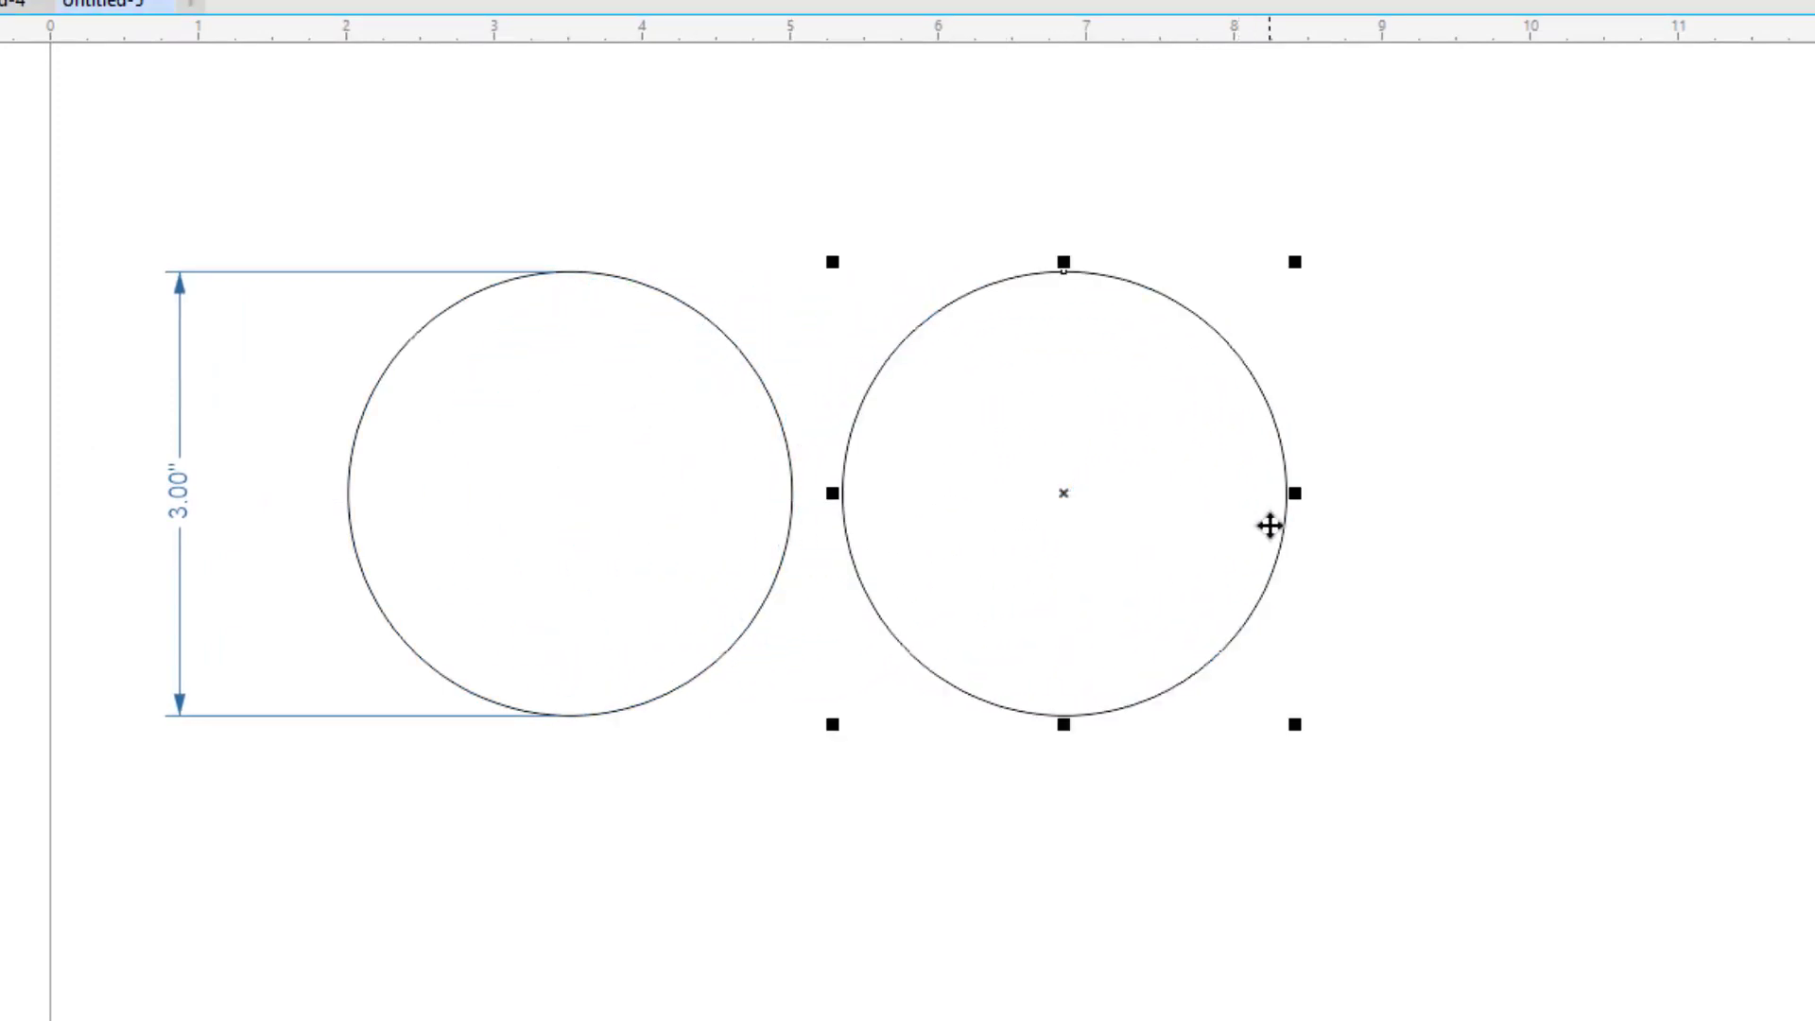
{"action": "key", "text": "Right"}
{"action": "key", "text": "Right"}
{"action": "key", "text": "Right"}
{"action": "key", "text": "Right"}
{"action": "key", "text": "Right"}
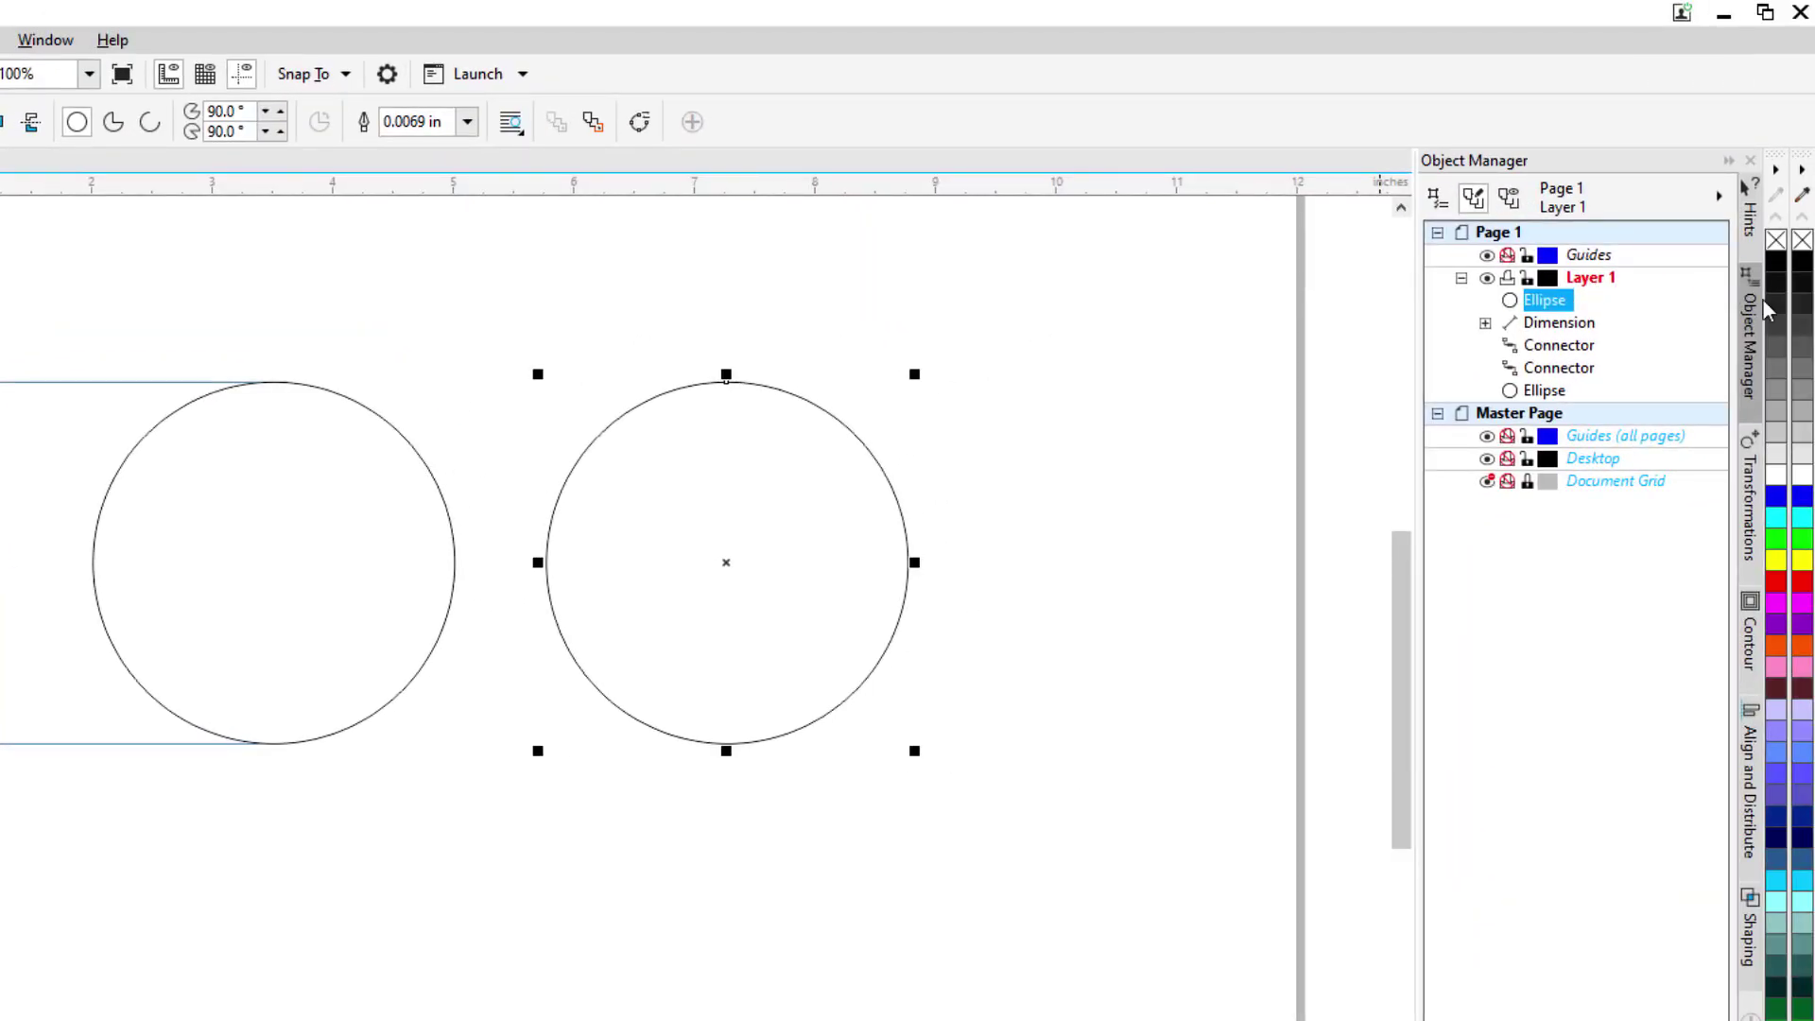
Show the copied circle's object properties and examine its ellipse settings.
{"action": "left_click", "coordinate": [45, 39]}
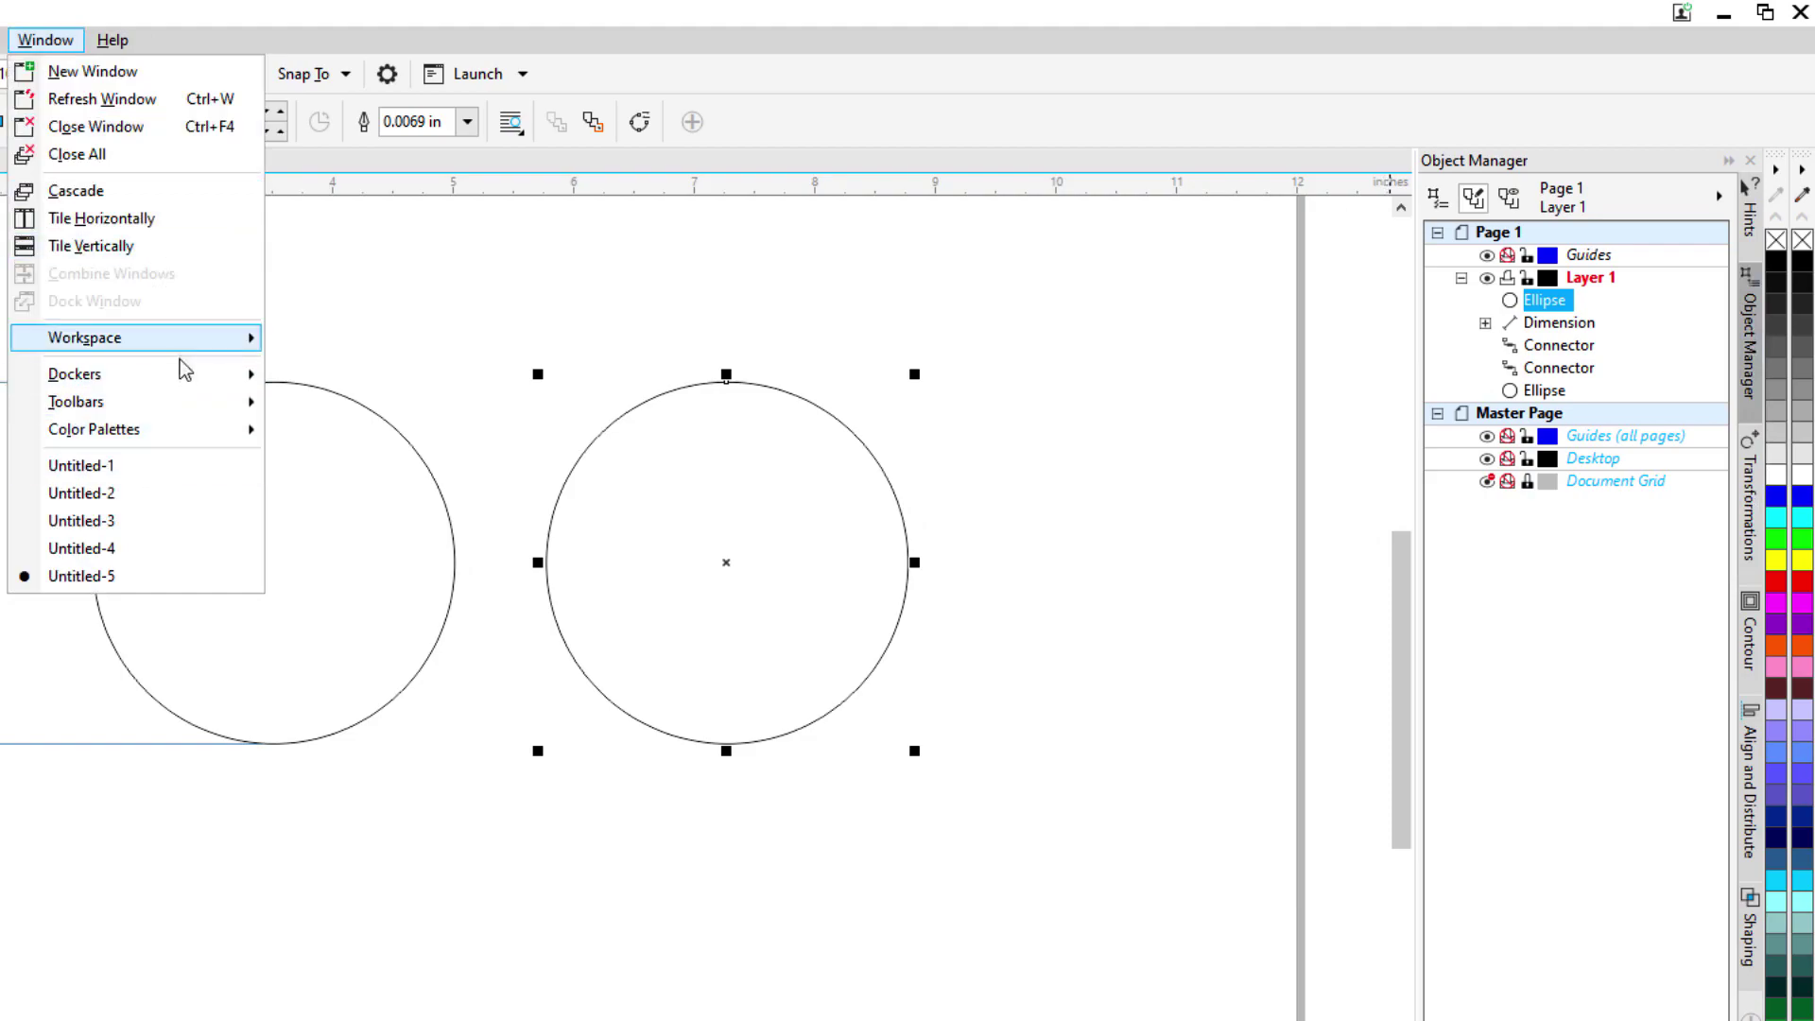
{"action": "mouse_move", "coordinate": [178, 376]}
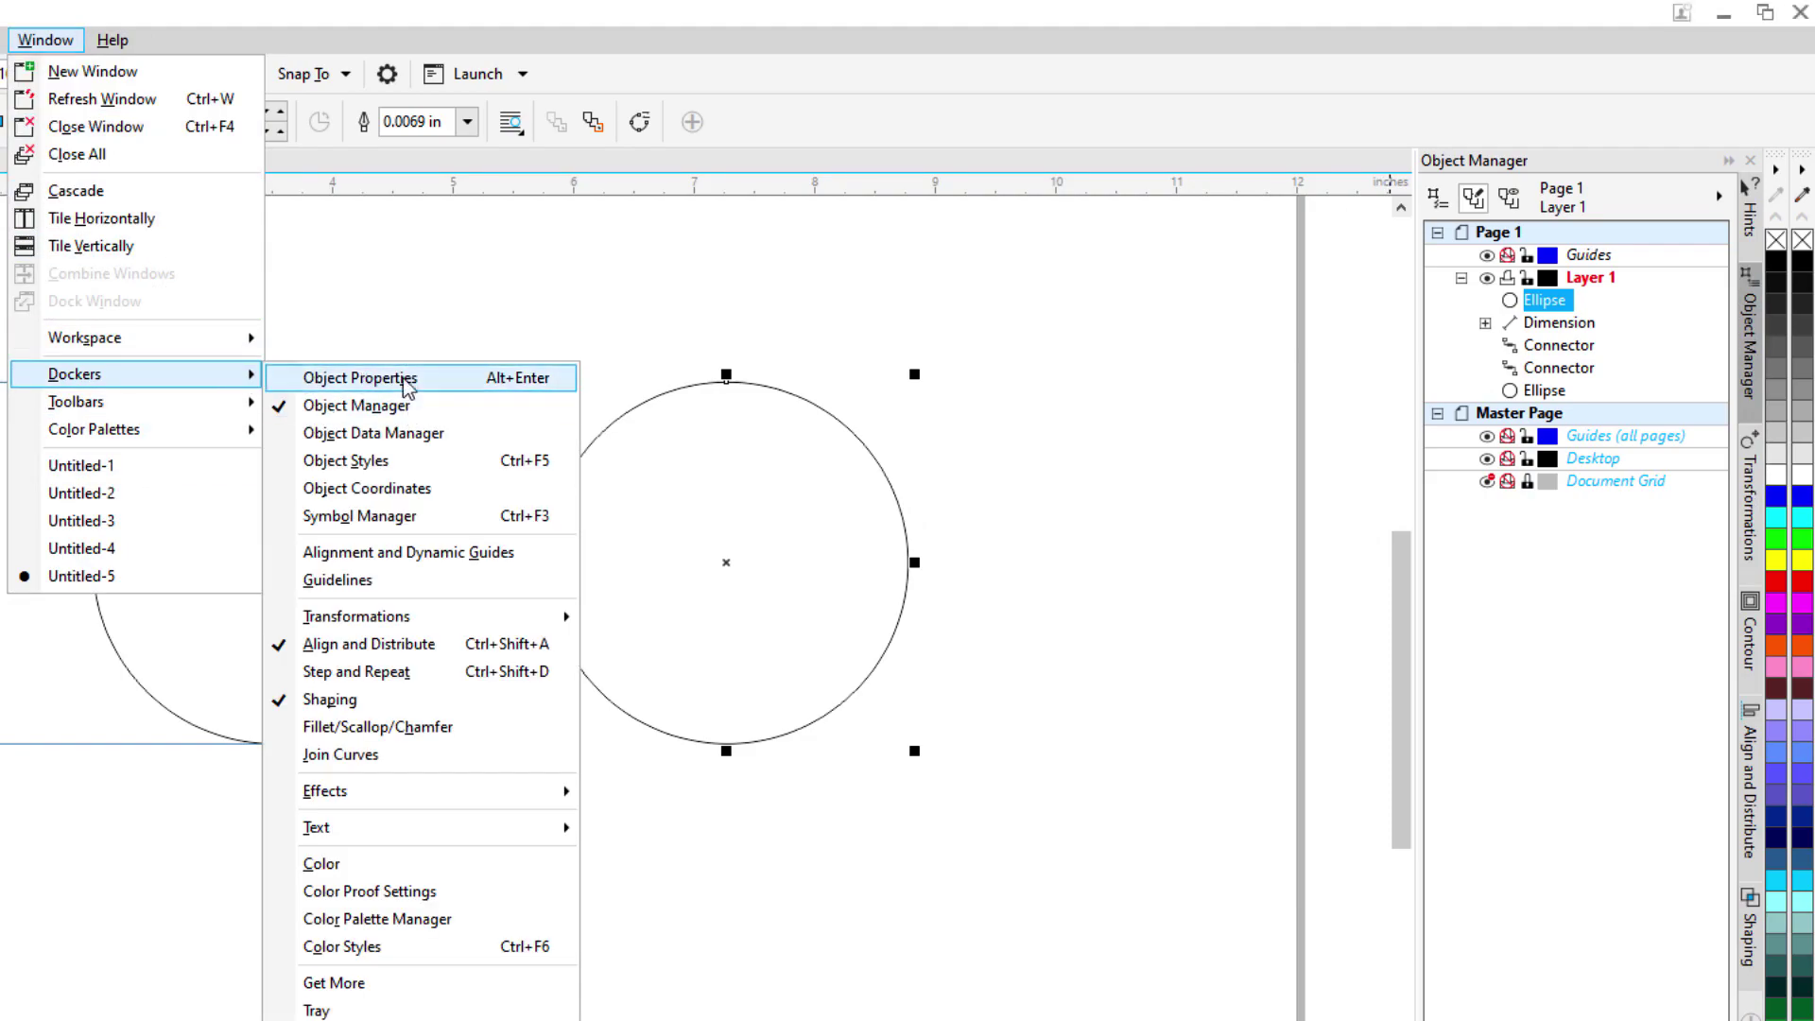
{"action": "left_click", "coordinate": [387, 375]}
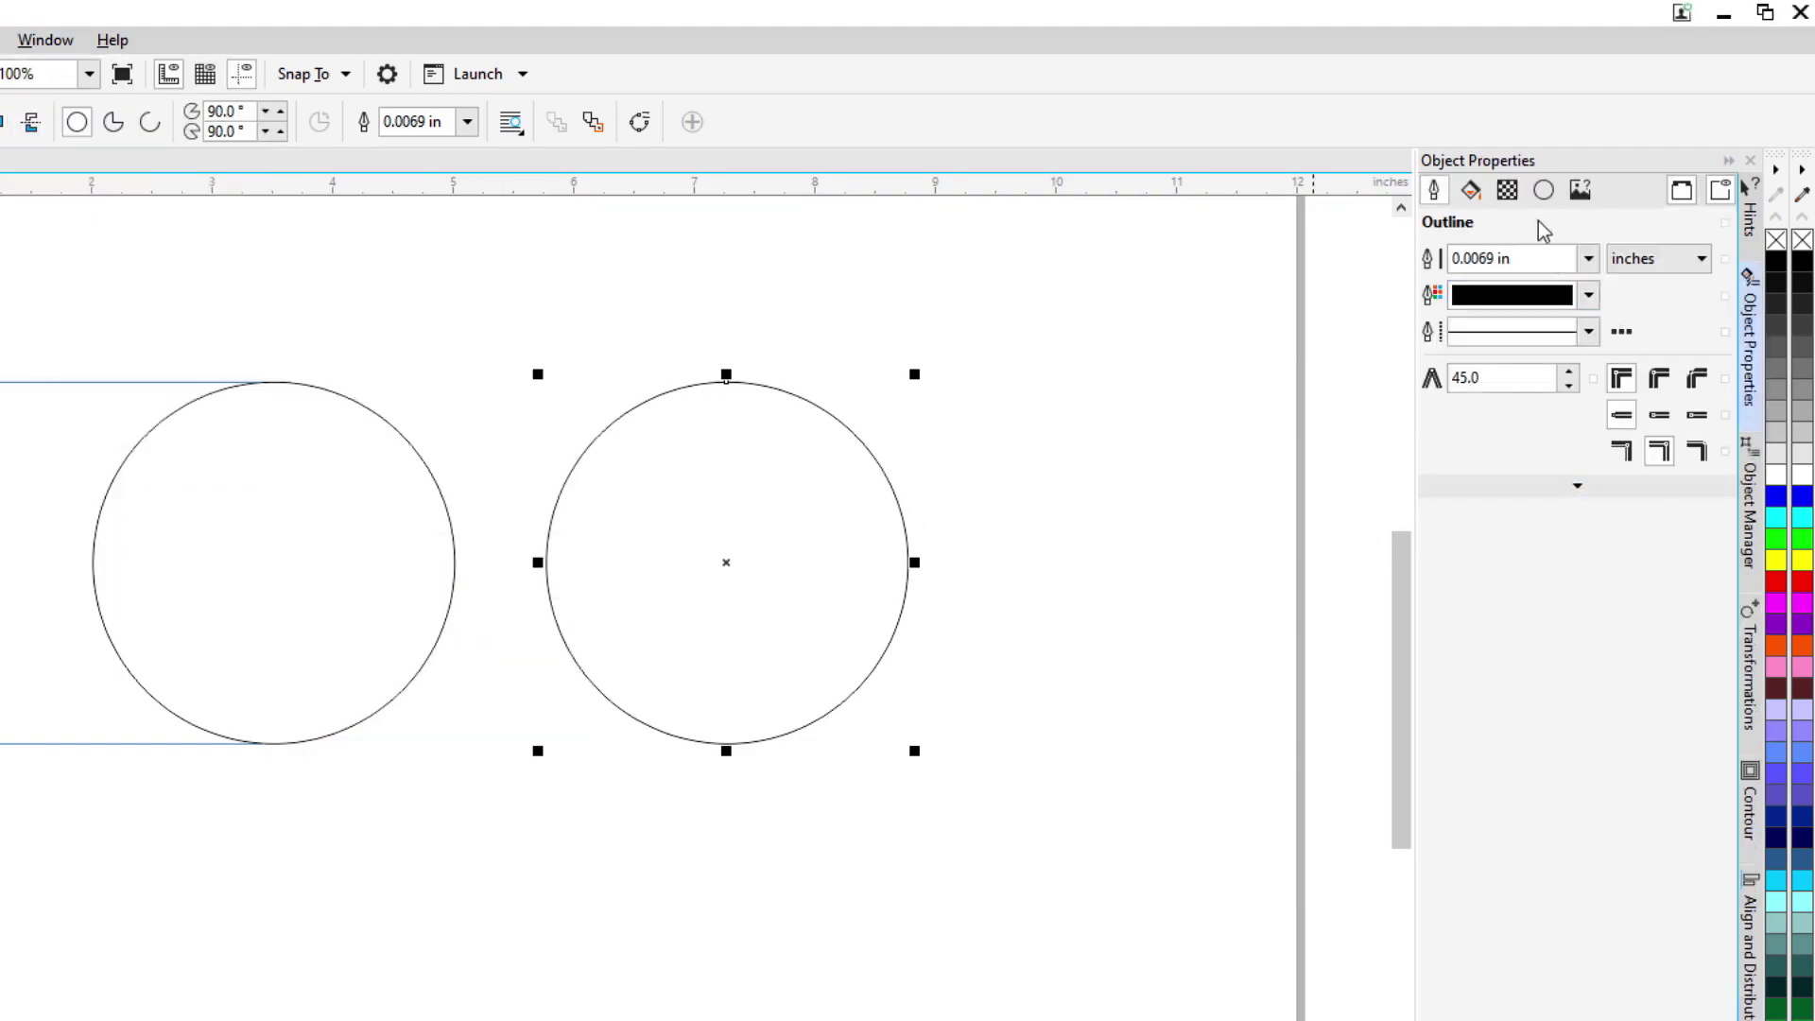
{"action": "left_click", "coordinate": [1551, 199]}
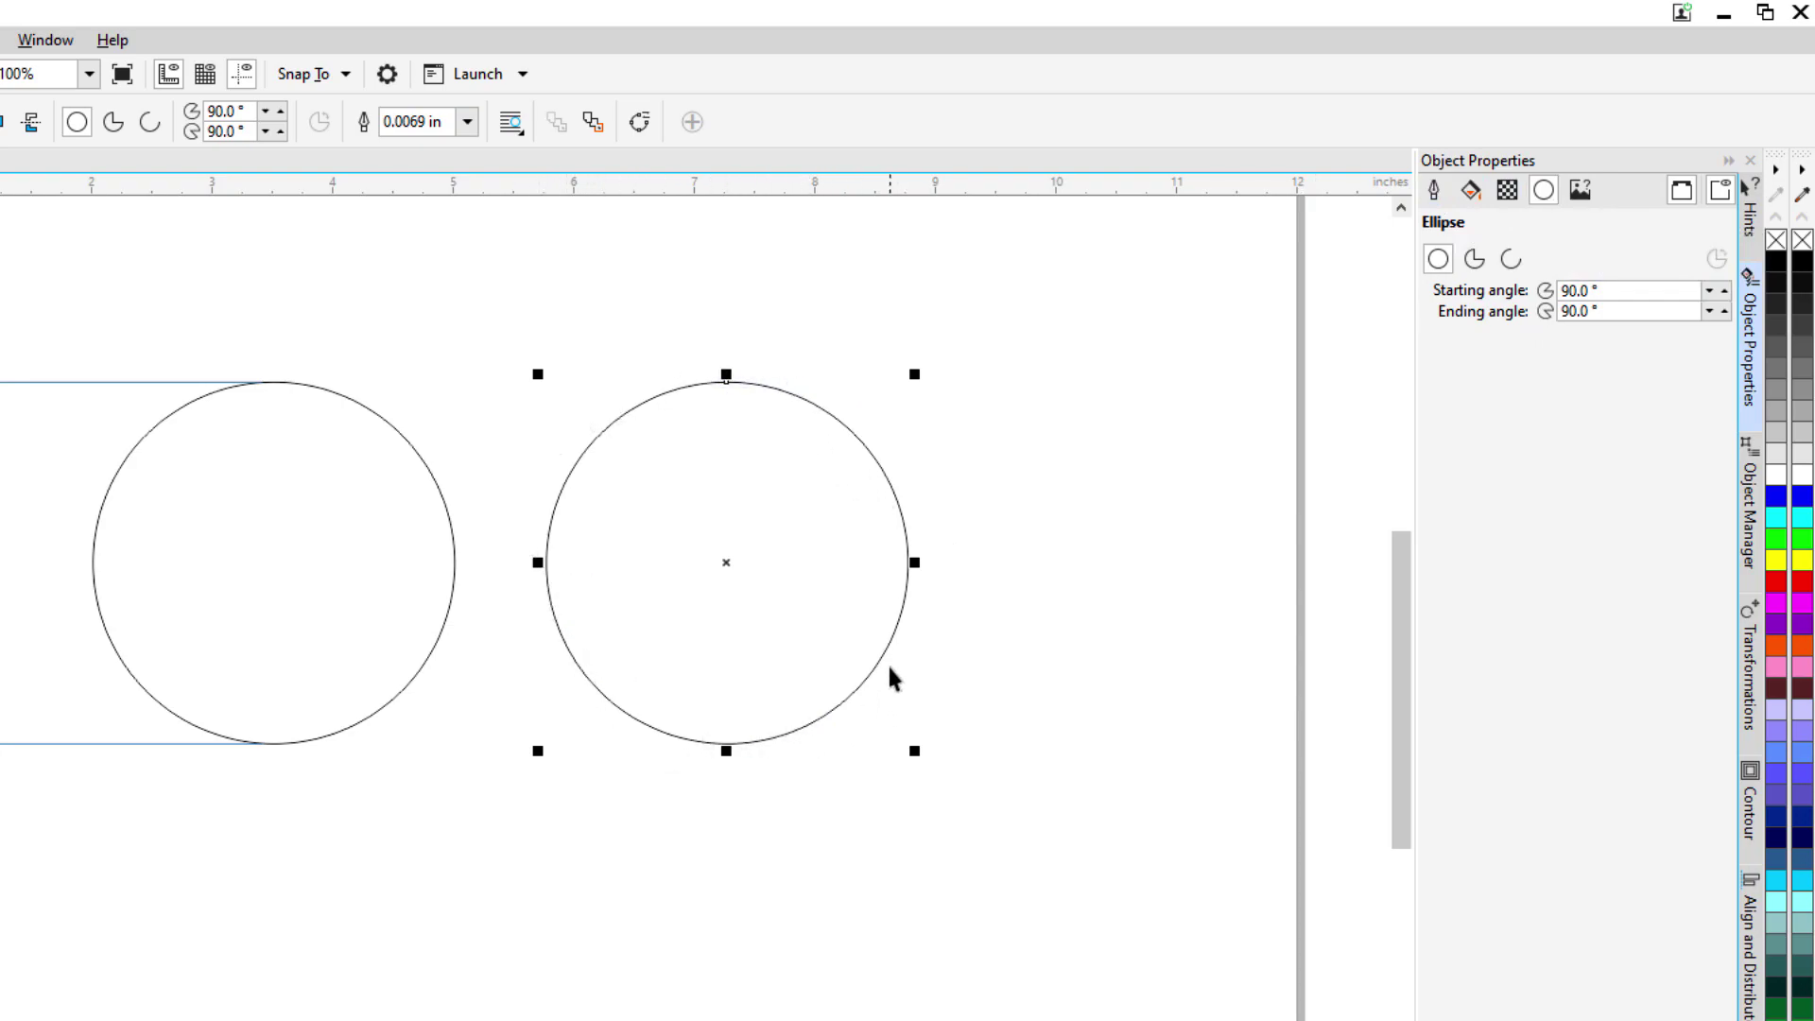
Move the copied circle further right and convert it to curves, then show its curve properties.
{"action": "left_click_drag", "start_coordinate": [727, 569], "coordinate": [837, 568]}
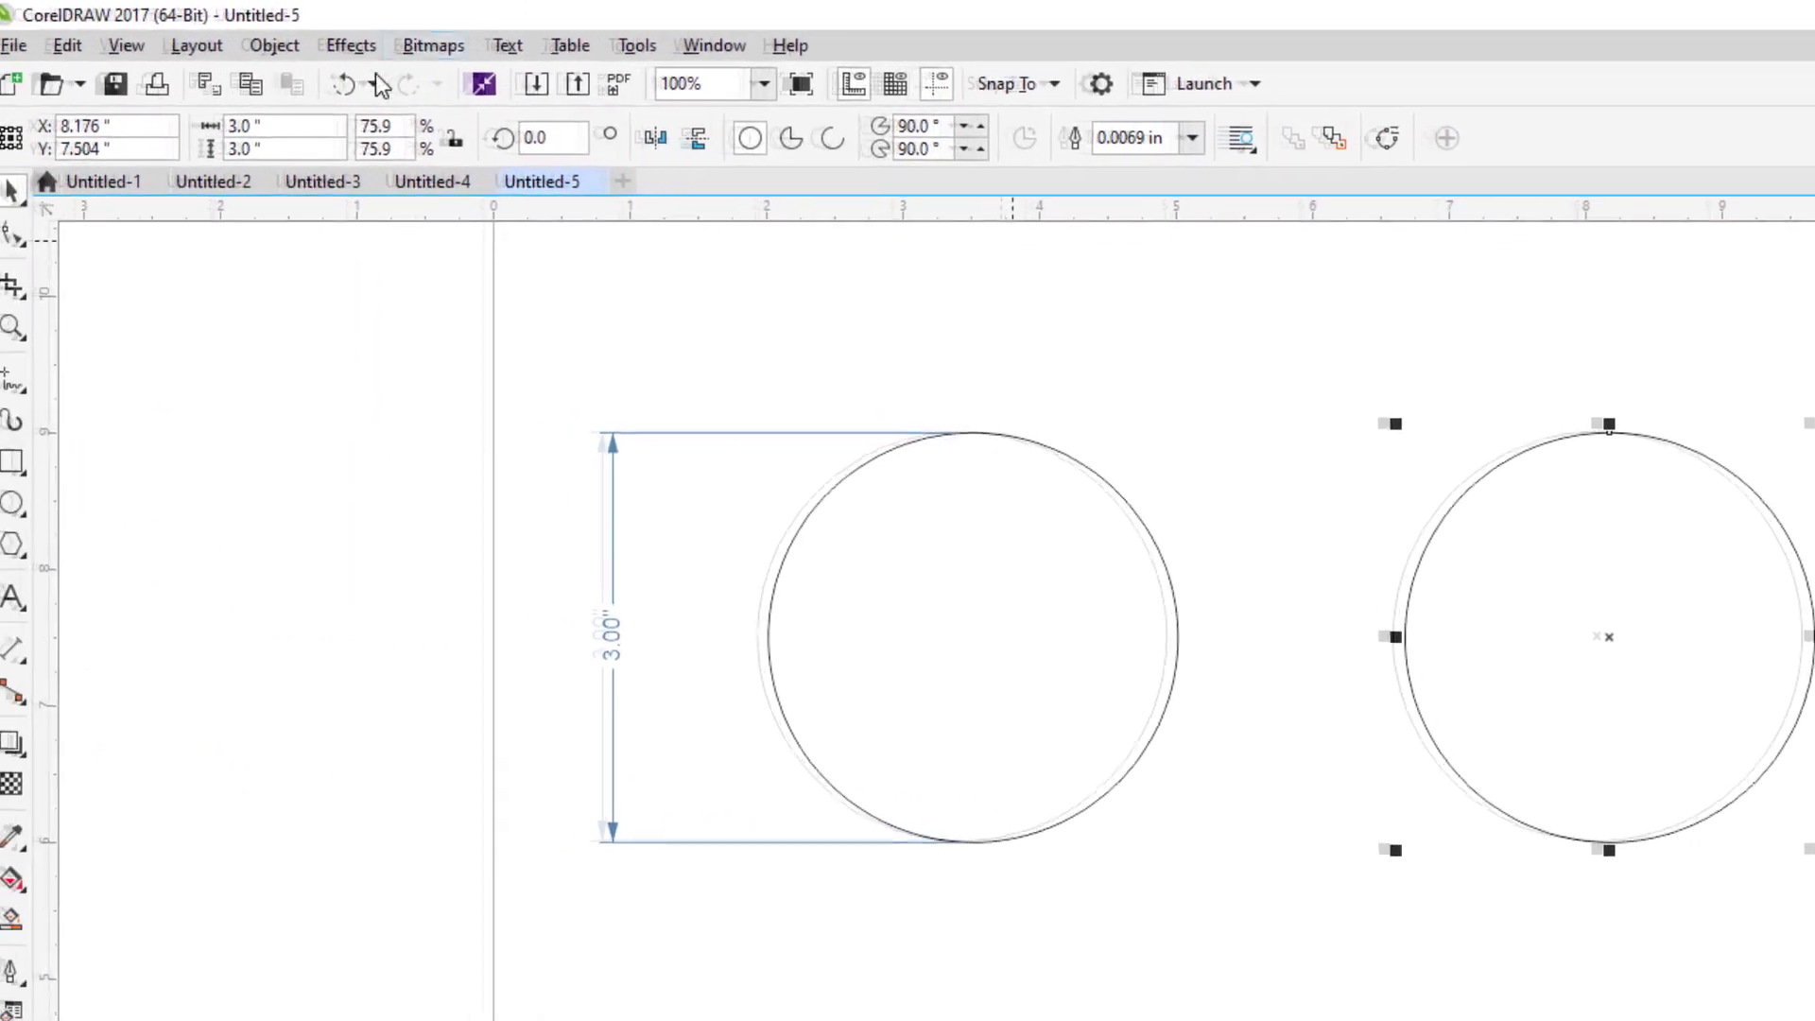
{"action": "left_click", "coordinate": [273, 59]}
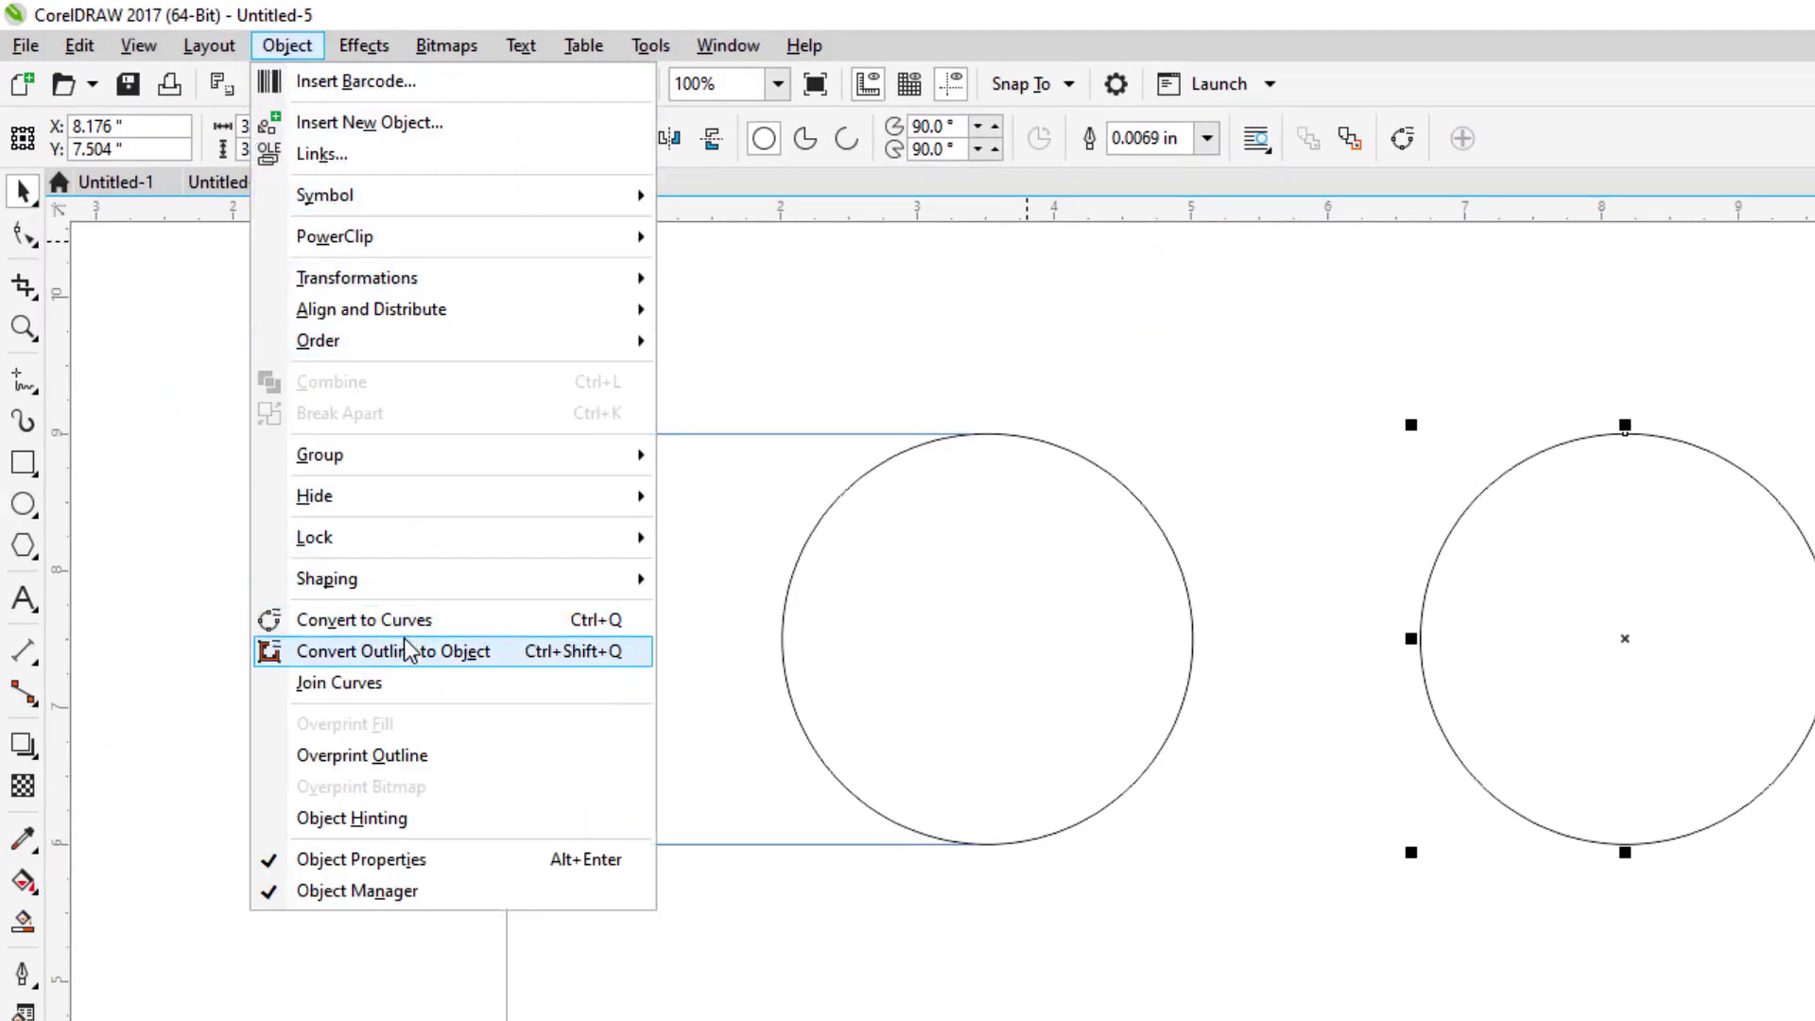
{"action": "left_click", "coordinate": [378, 620]}
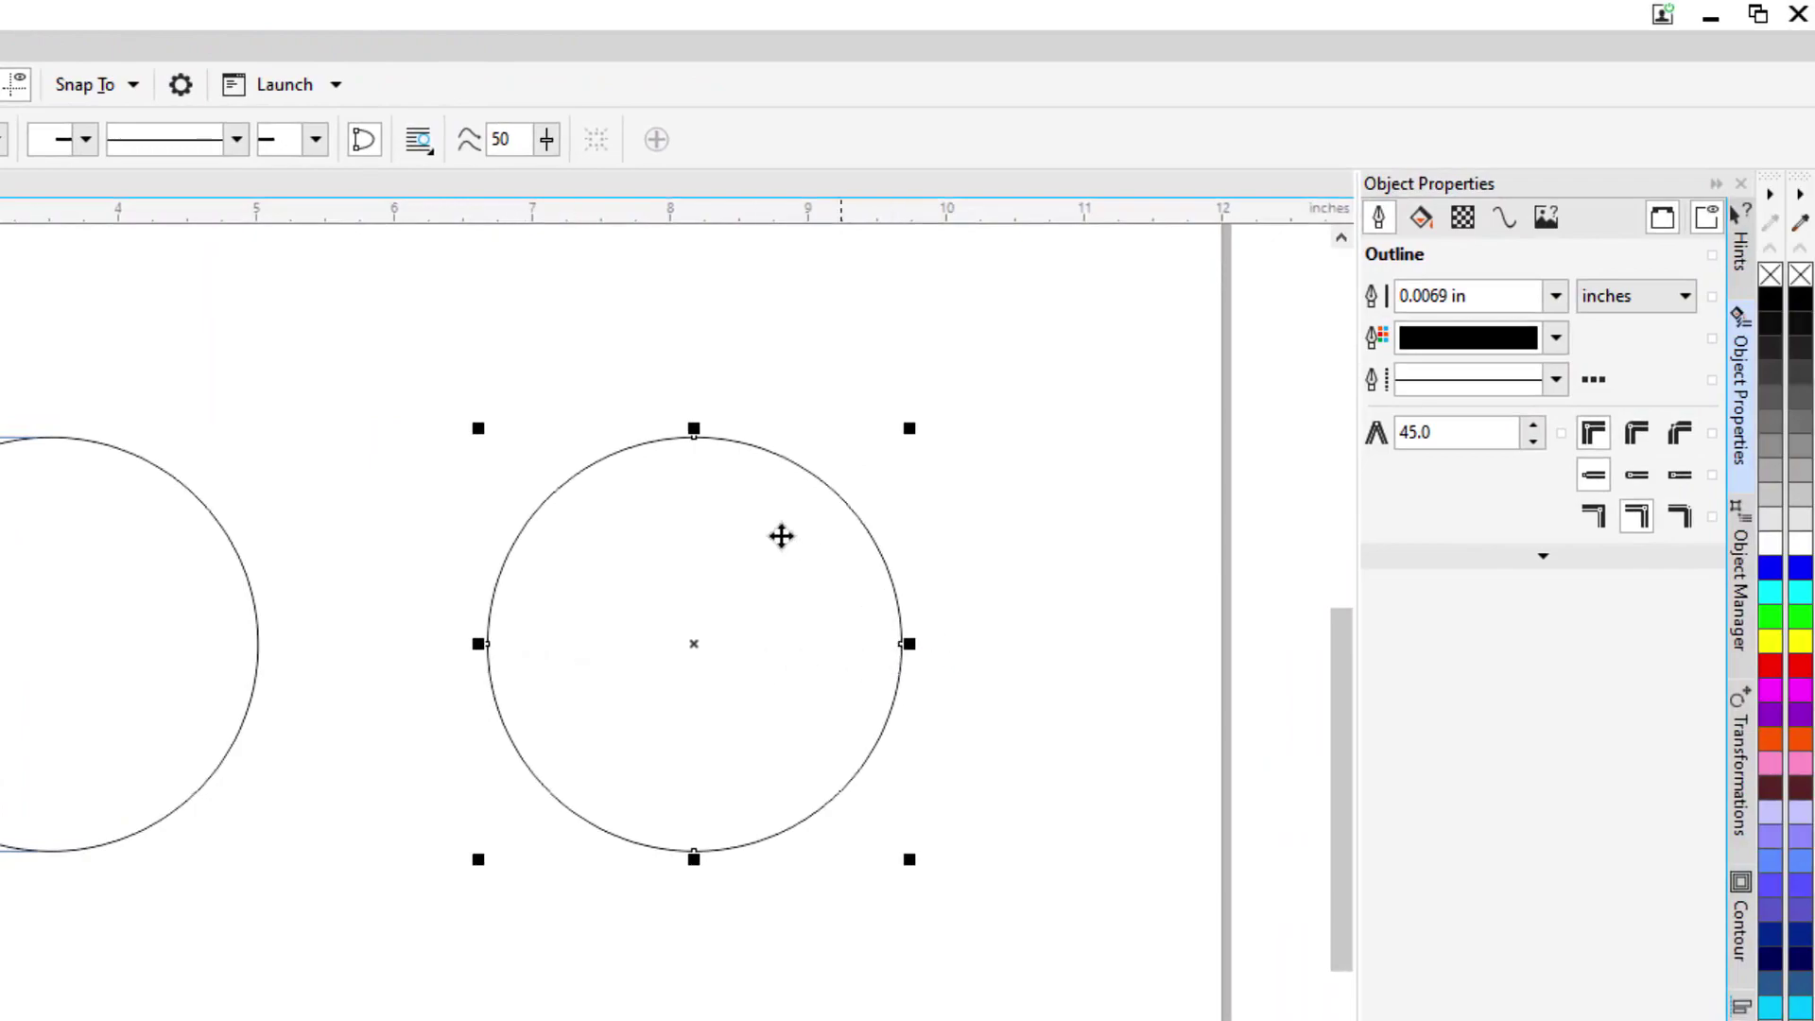
{"action": "left_click", "coordinate": [1503, 221]}
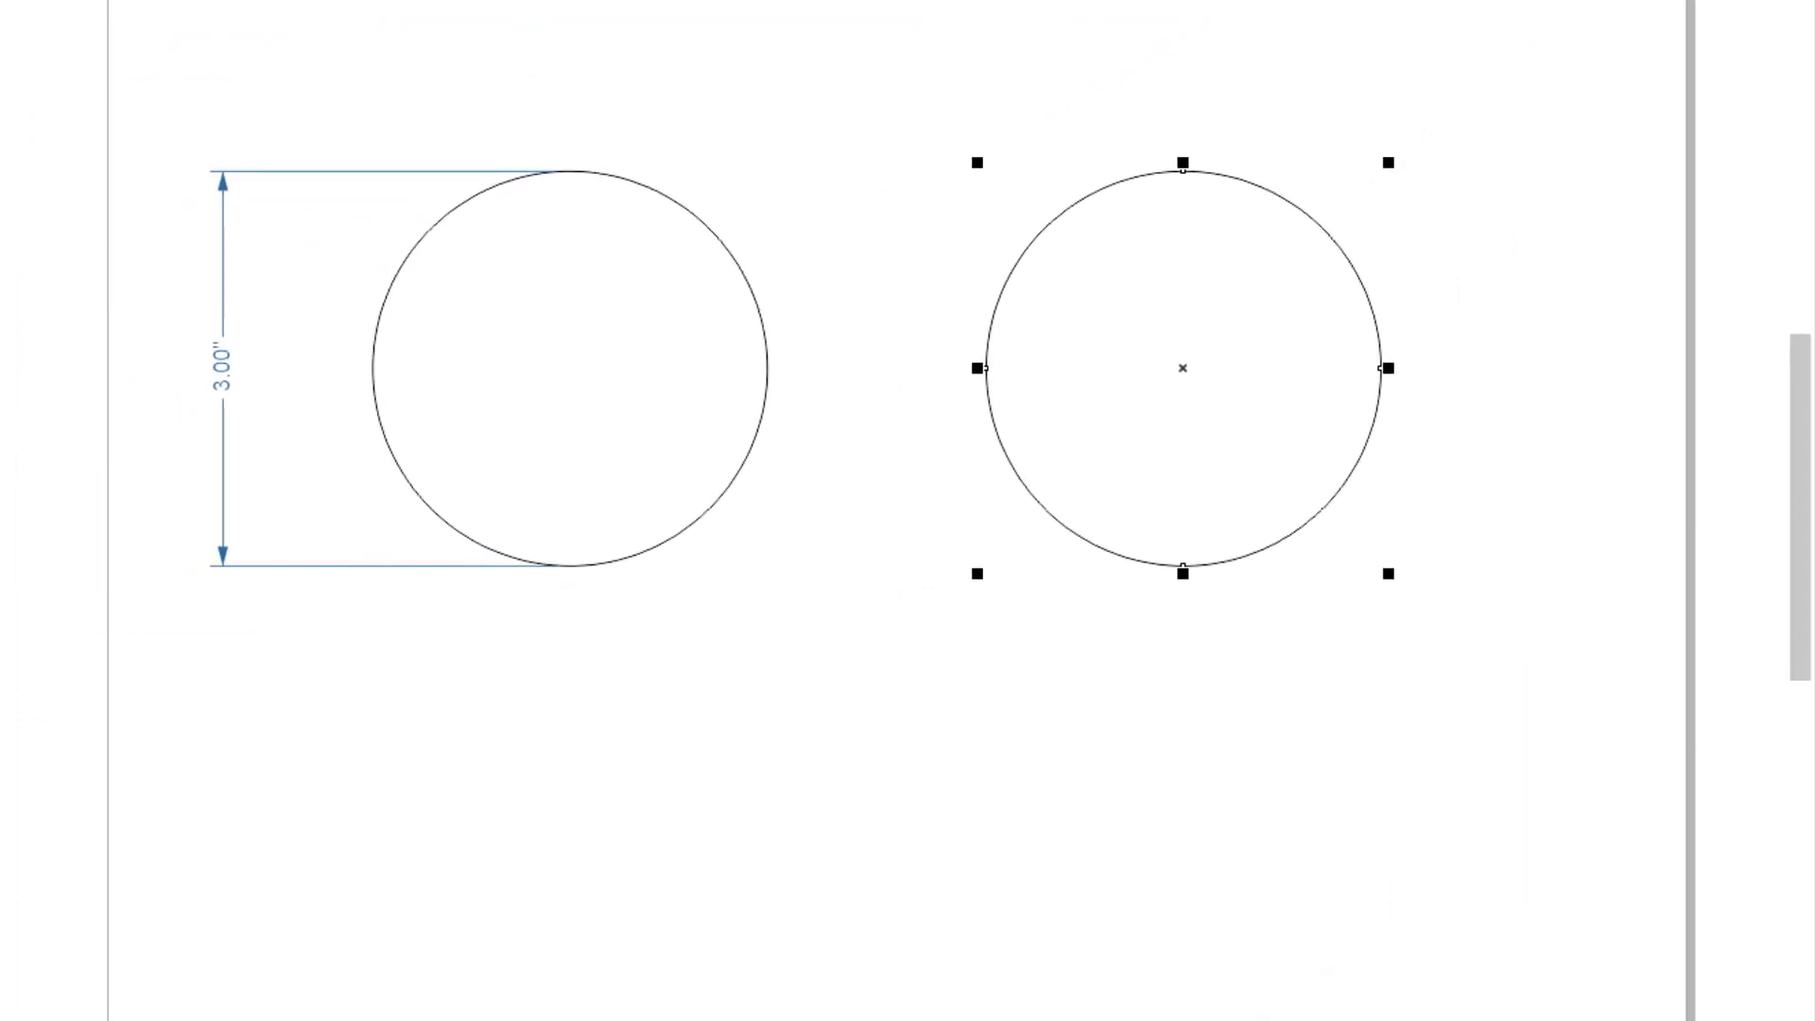
Add the text "3 inches diameter times pi 3.14 = 9.42" below the circles.
{"action": "key", "text": "F8"}
{"action": "left_click", "coordinate": [535, 724]}
{"action": "type", "text": "3"}
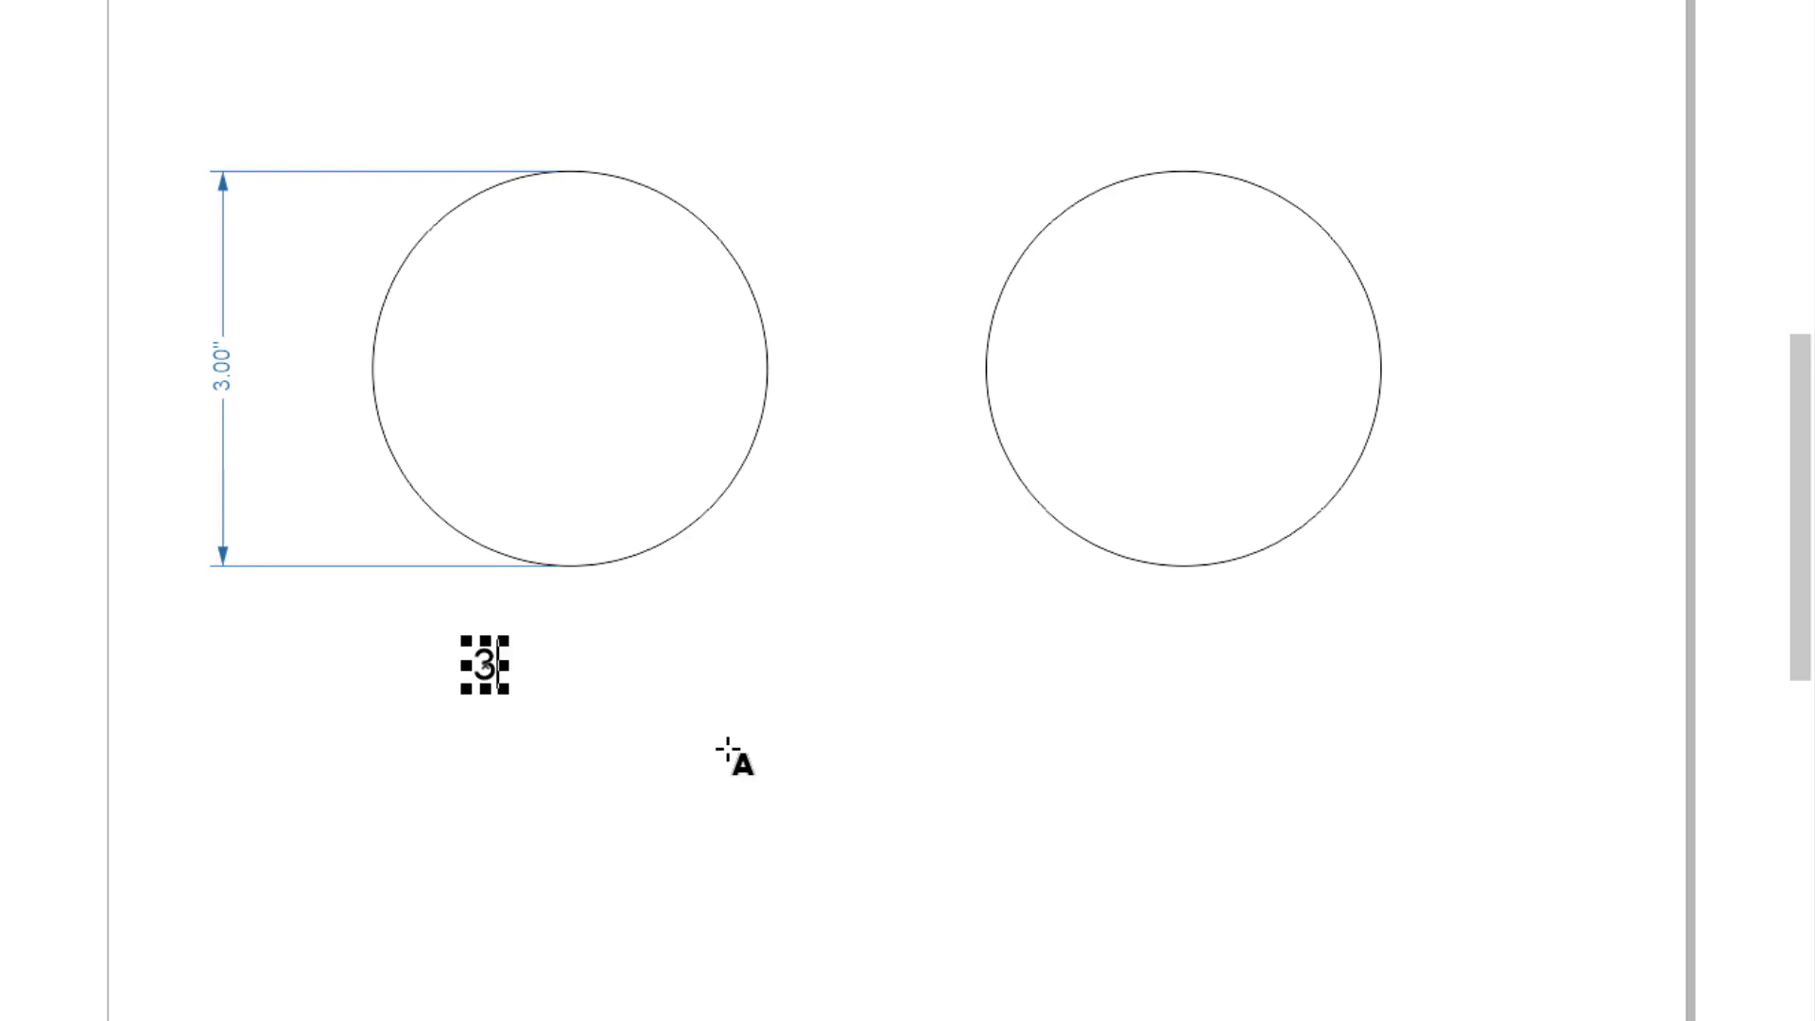
{"action": "type", "text": " inche"}
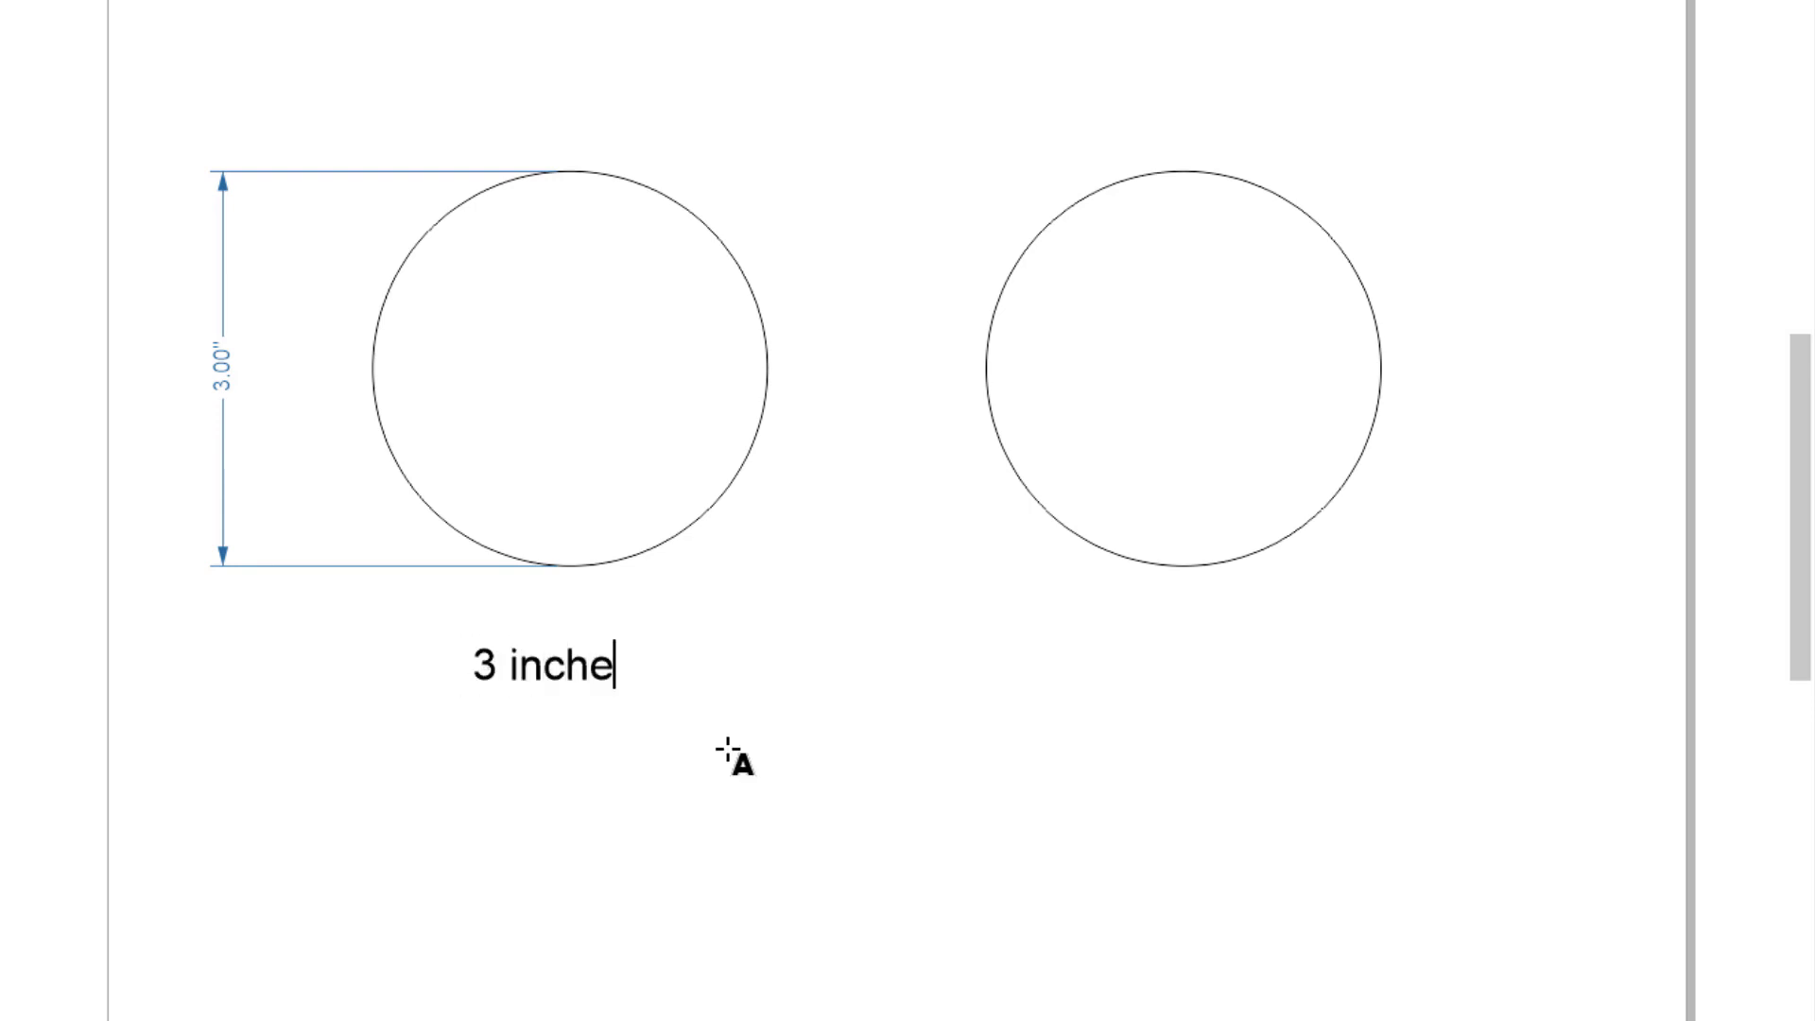
{"action": "type", "text": "s diamete"}
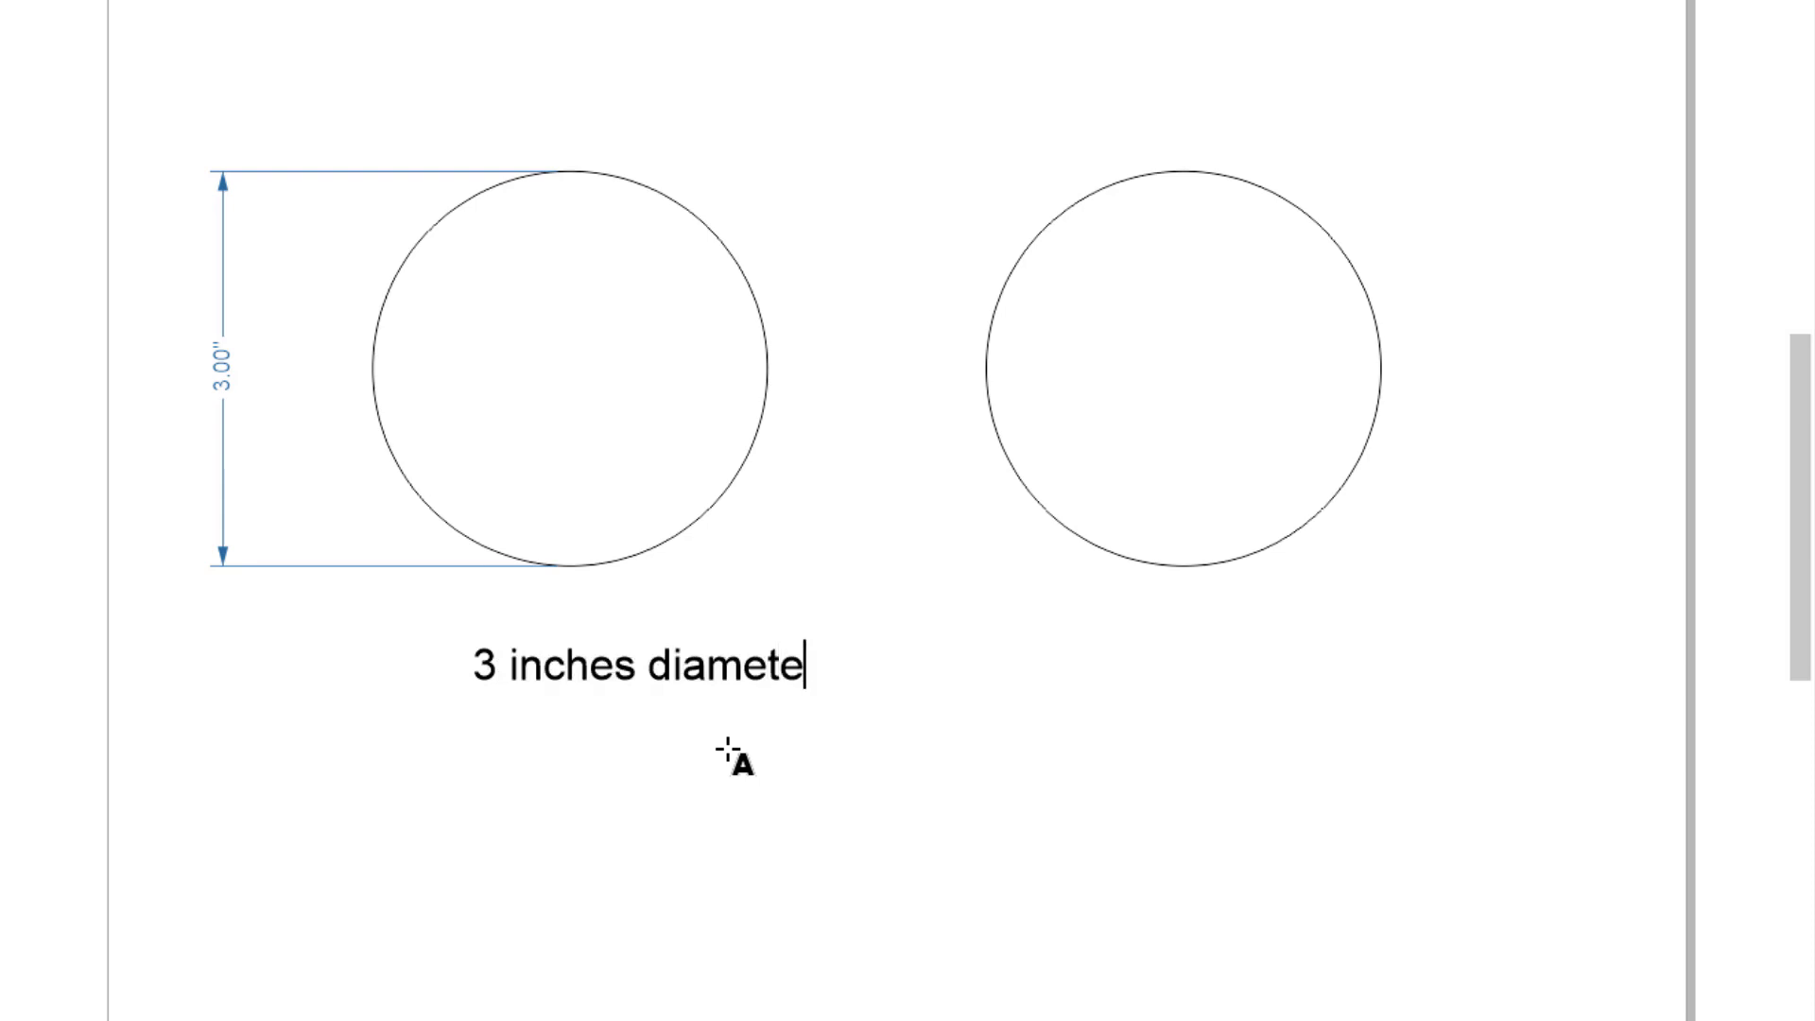
{"action": "type", "text": "r times "}
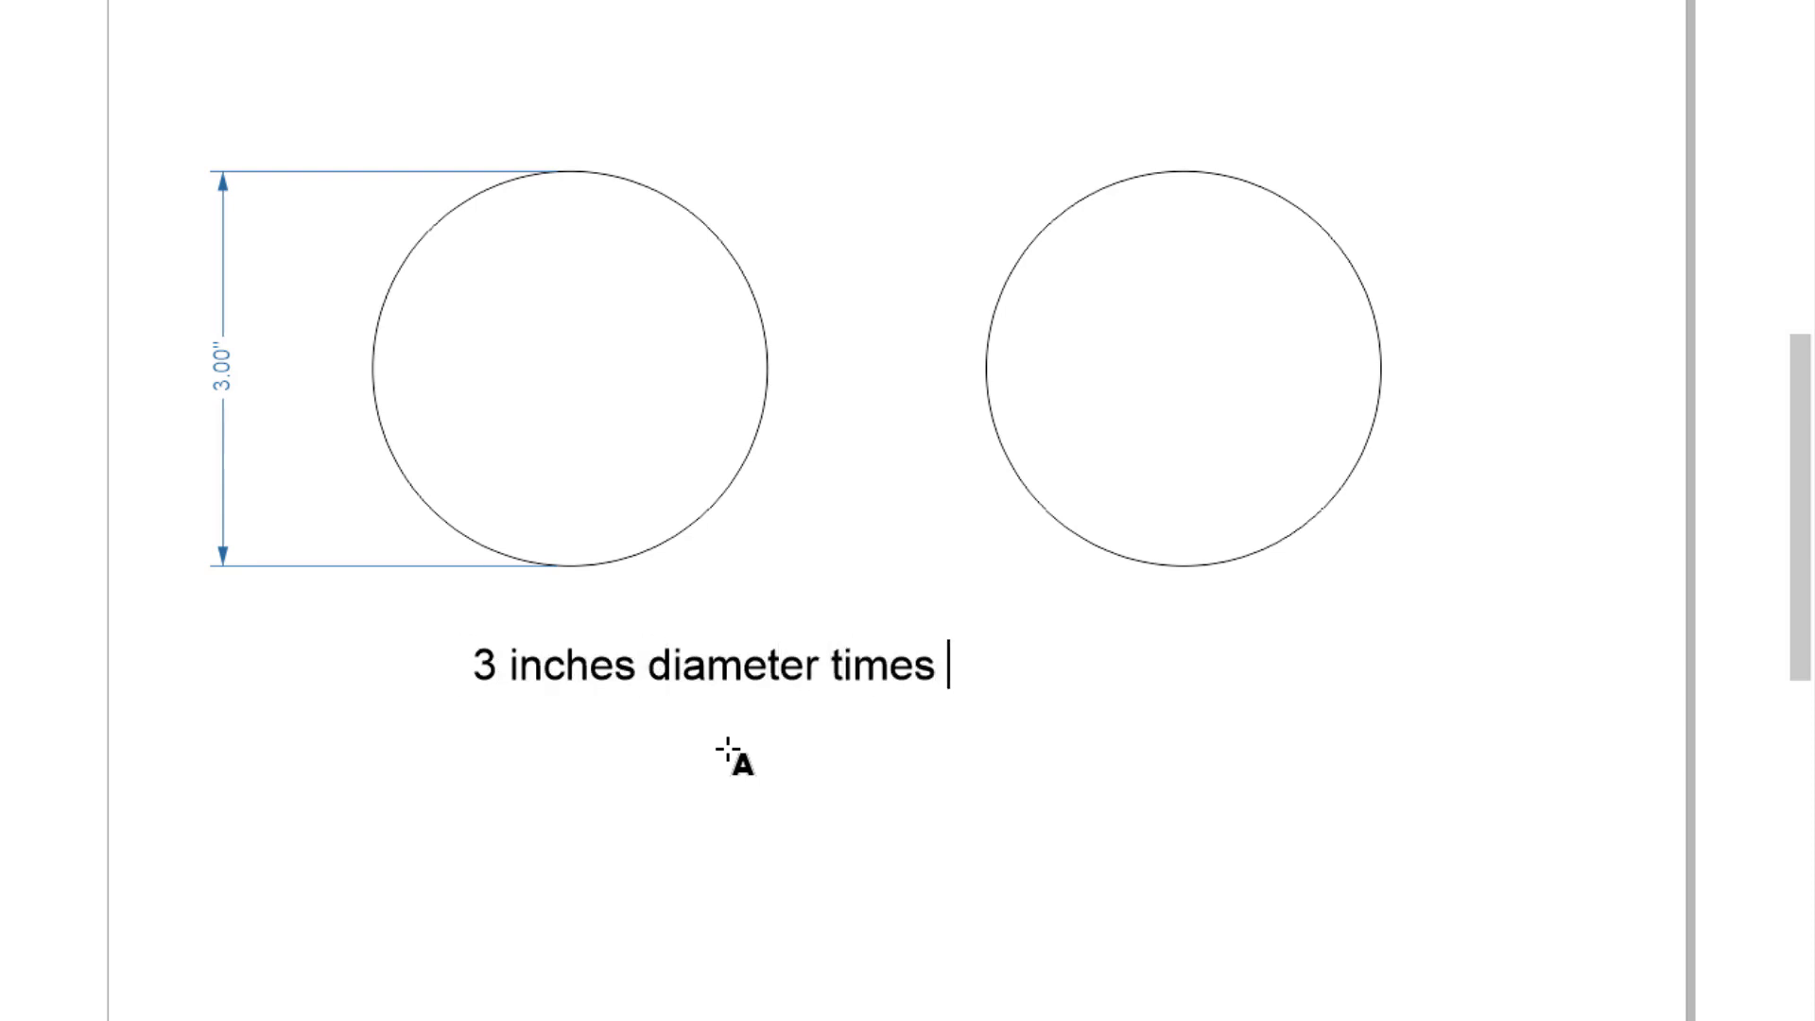
{"action": "type", "text": "pi 3.1"}
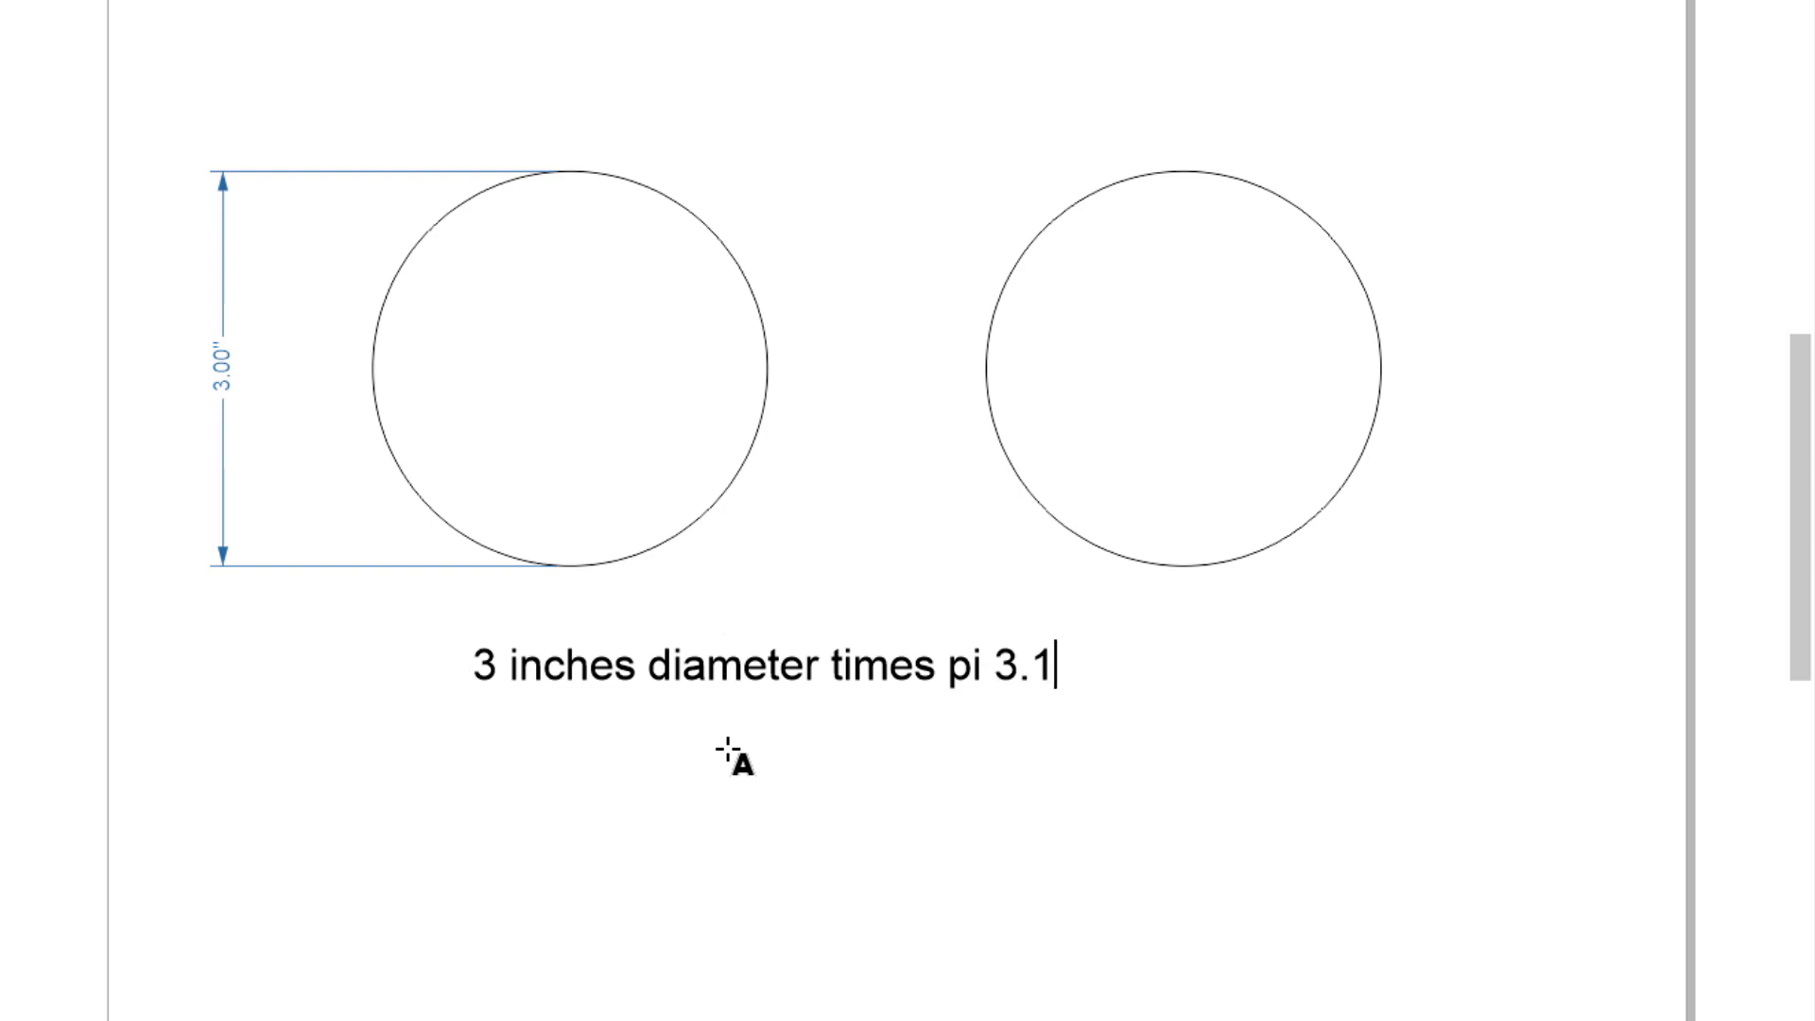
{"action": "type", "text": "4 = 9.42"}
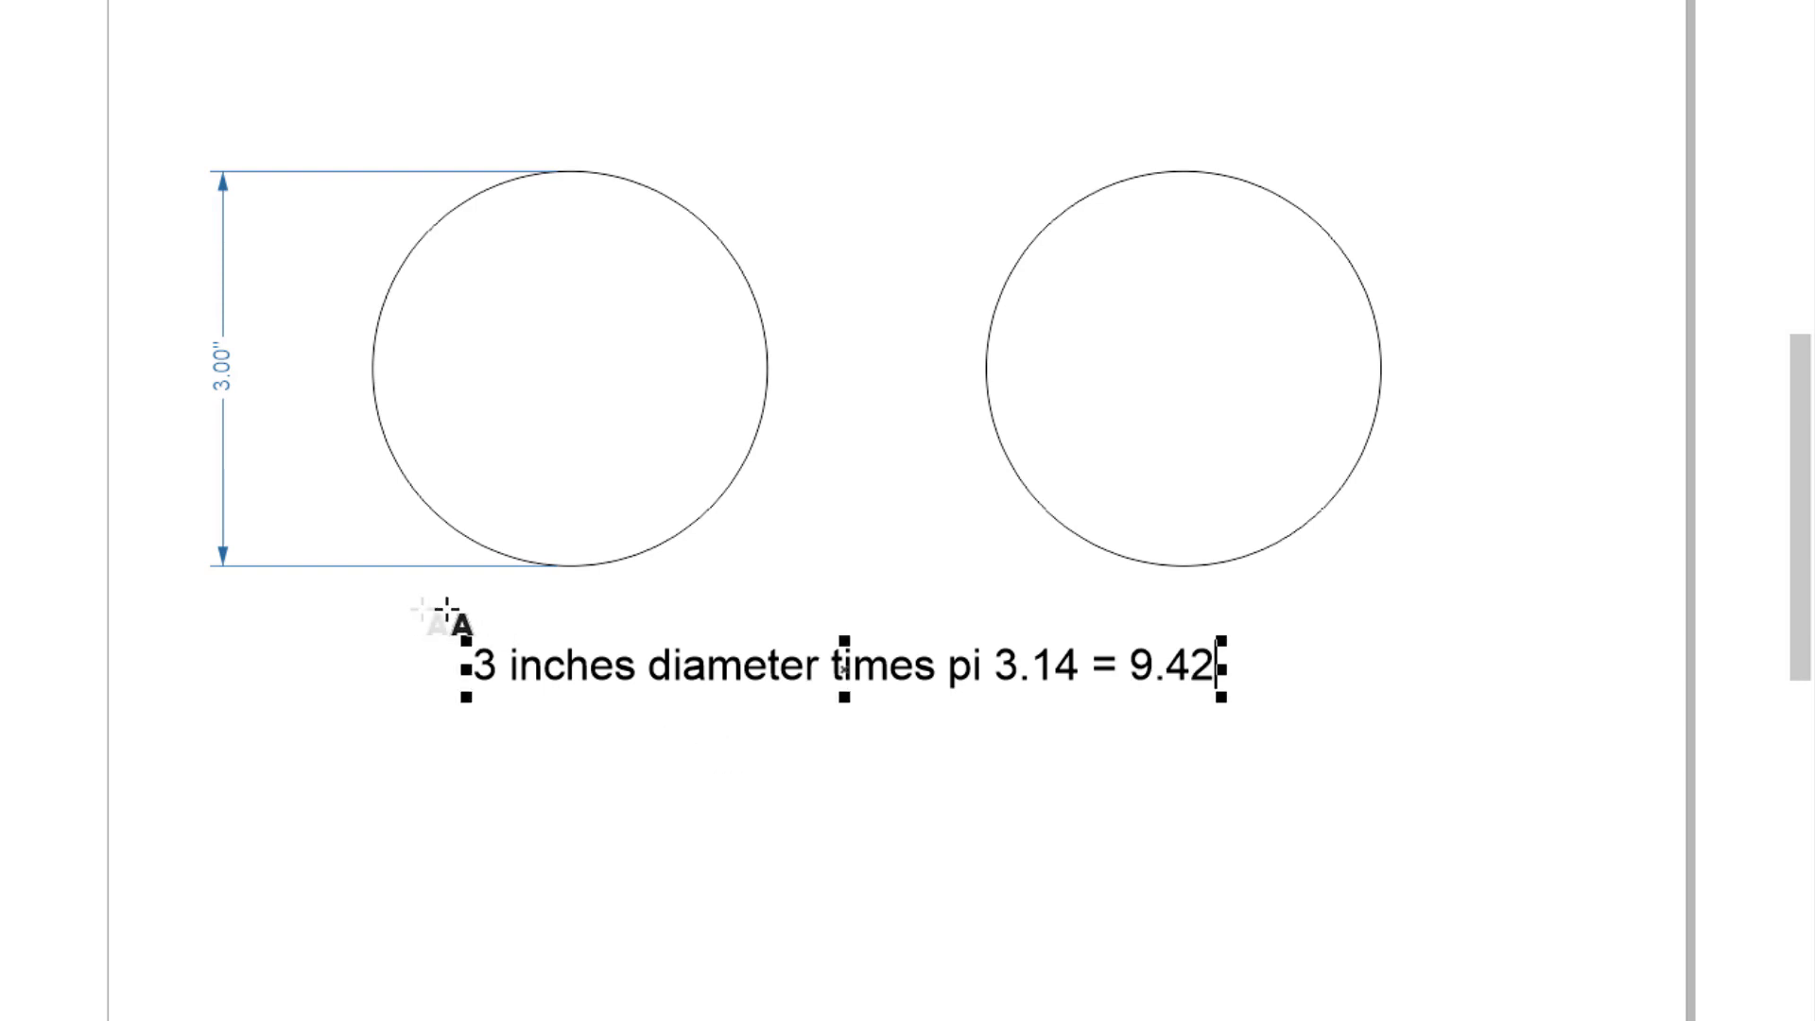
{"action": "key", "text": "F10"}
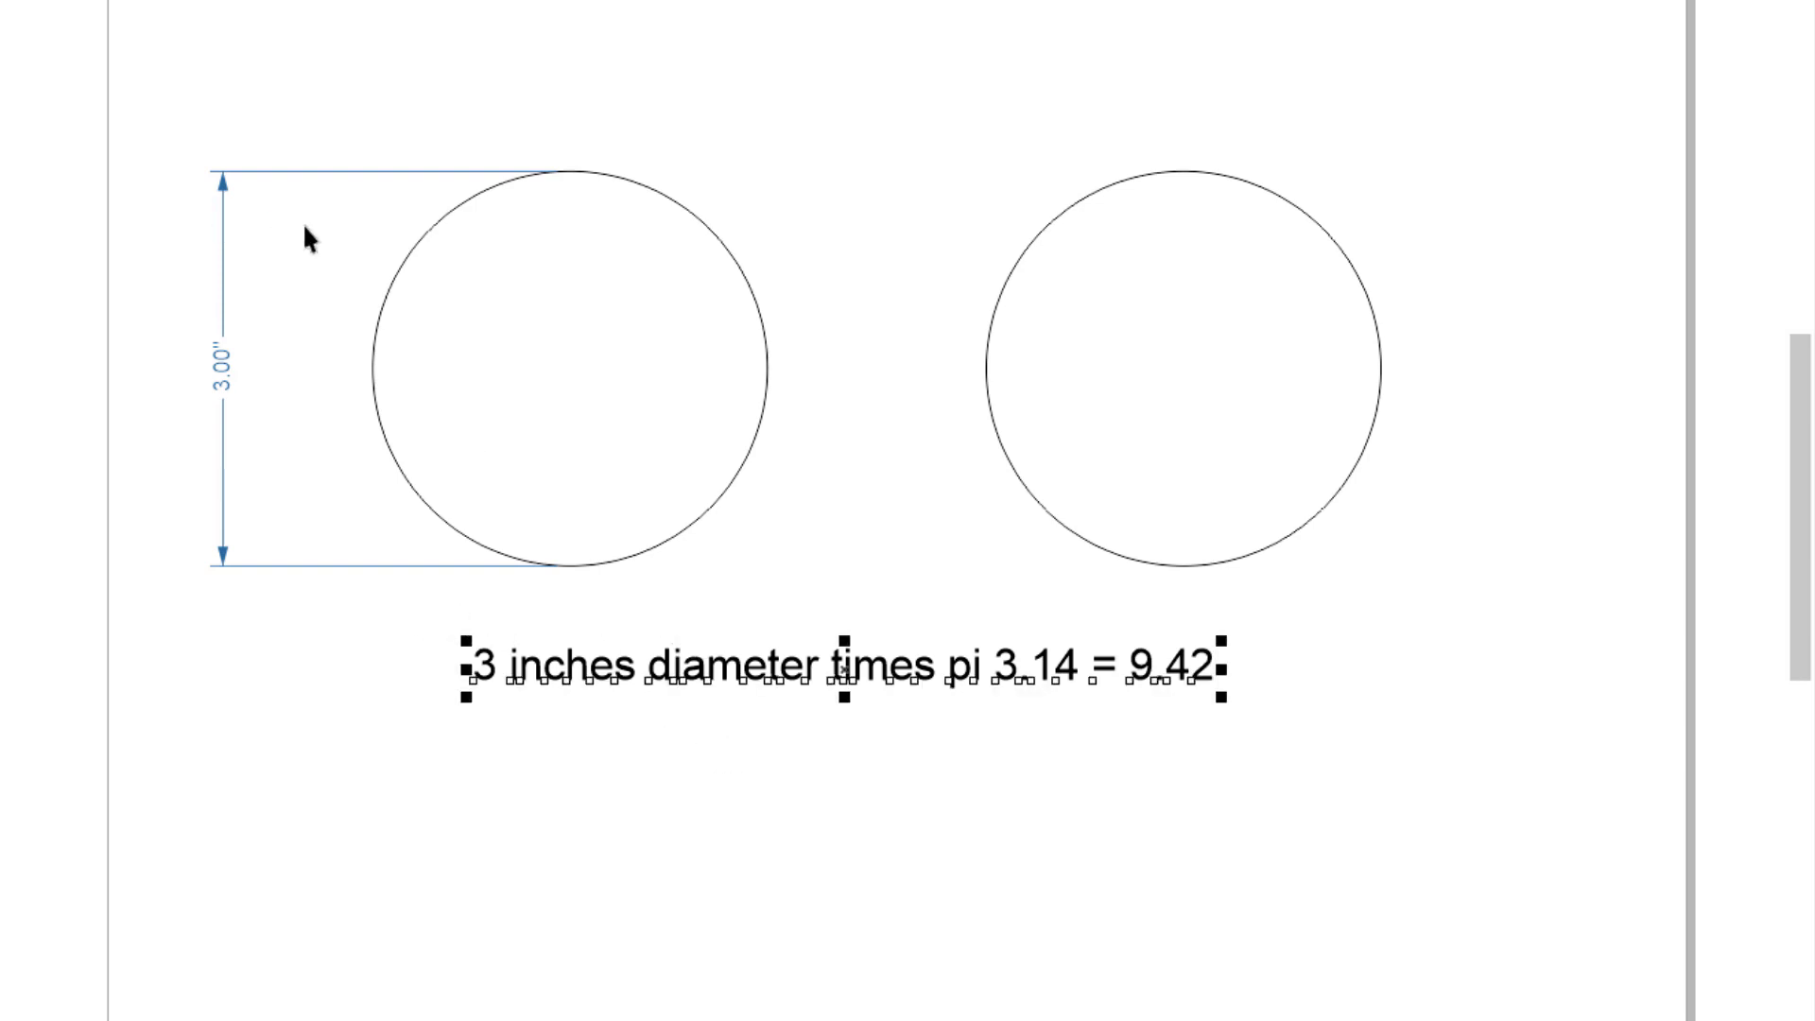
Delete all objects from the page, including both circles, the dimension and the text.
{"action": "scroll", "coordinate": [781, 477], "scroll_direction": "up", "scroll_amount": 1}
{"action": "scroll", "coordinate": [781, 475], "scroll_direction": "down", "scroll_amount": 2}
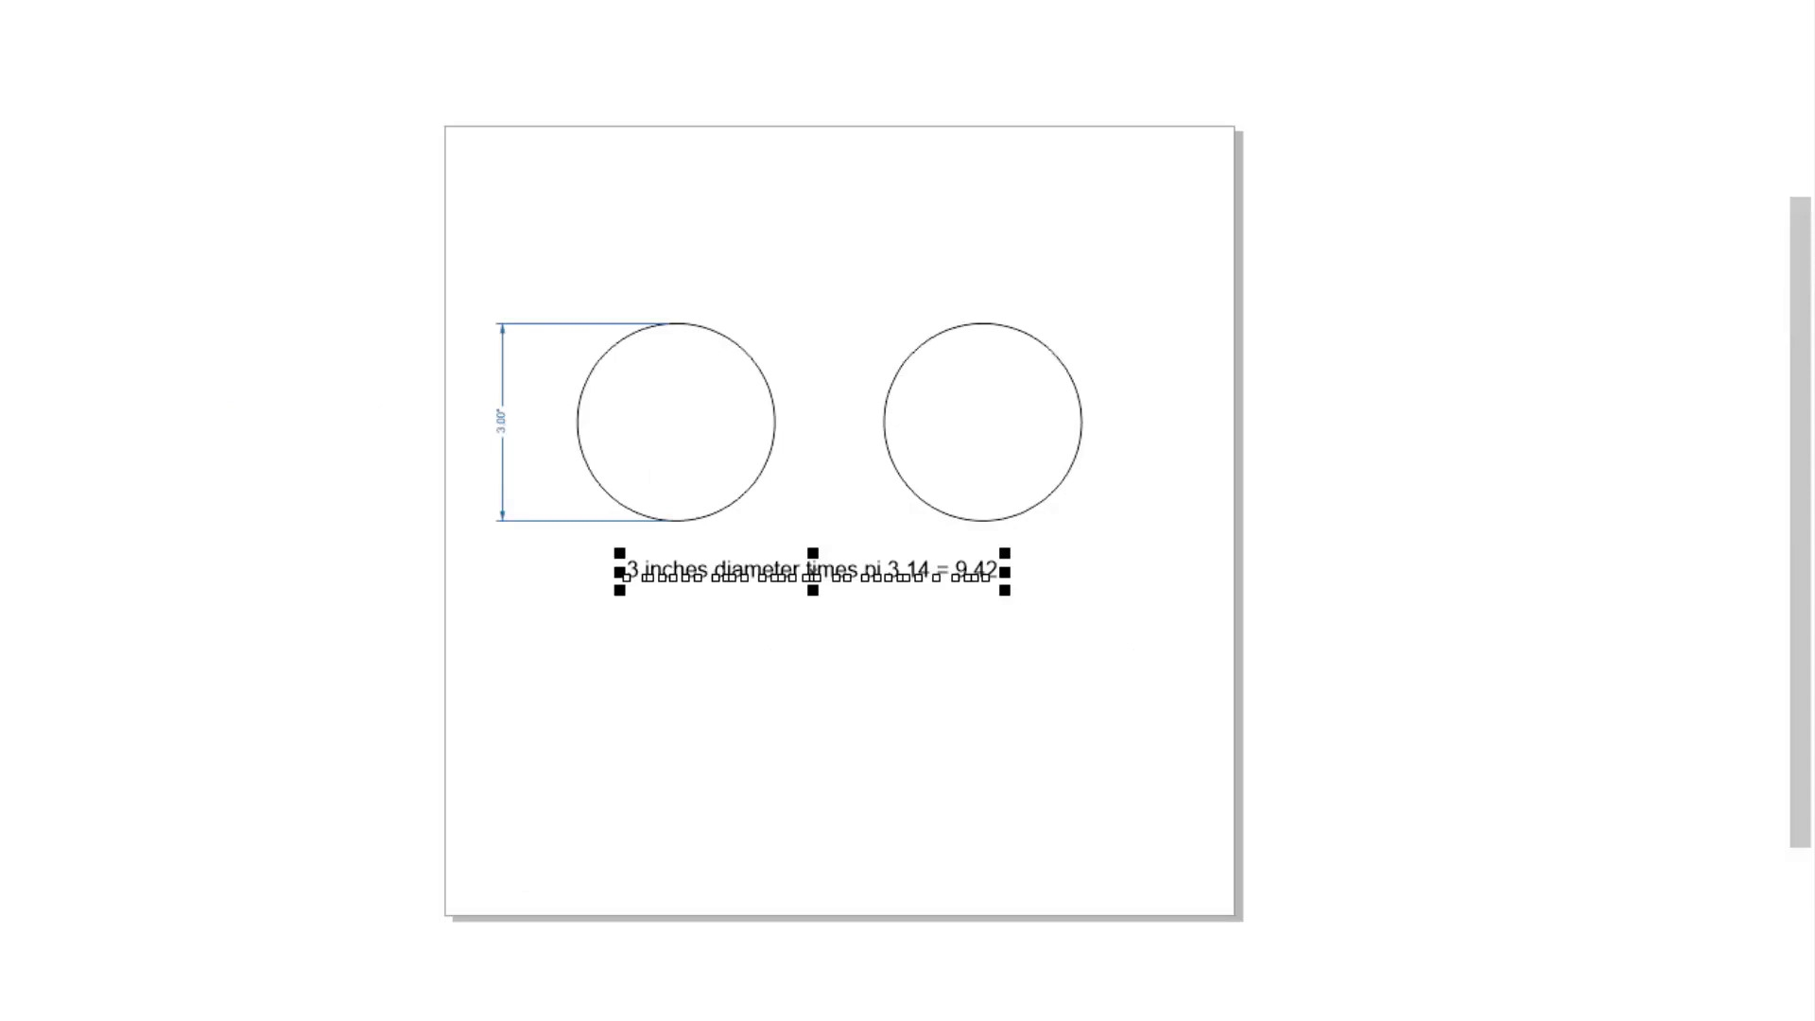
{"action": "key", "text": "ctrl+a"}
{"action": "key", "text": "Delete"}
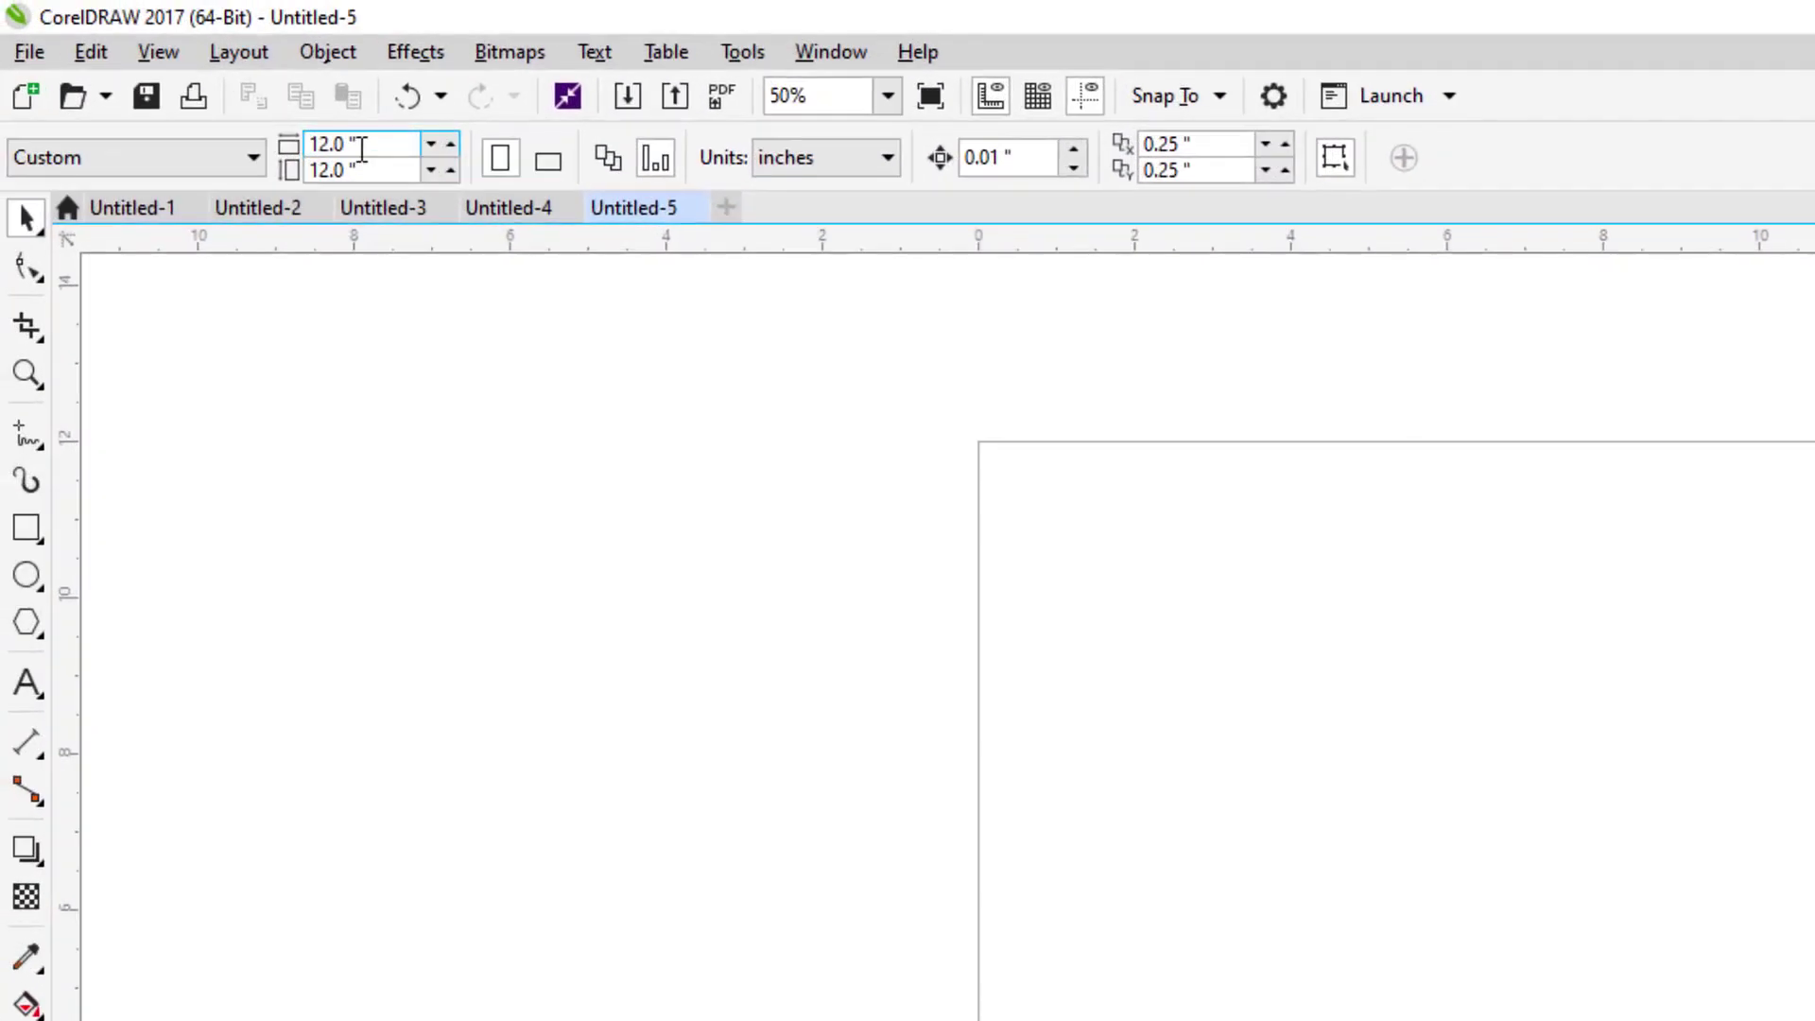
Set the page size to 3 inches wide and 9.42 inches high.
{"action": "left_click", "coordinate": [372, 169]}
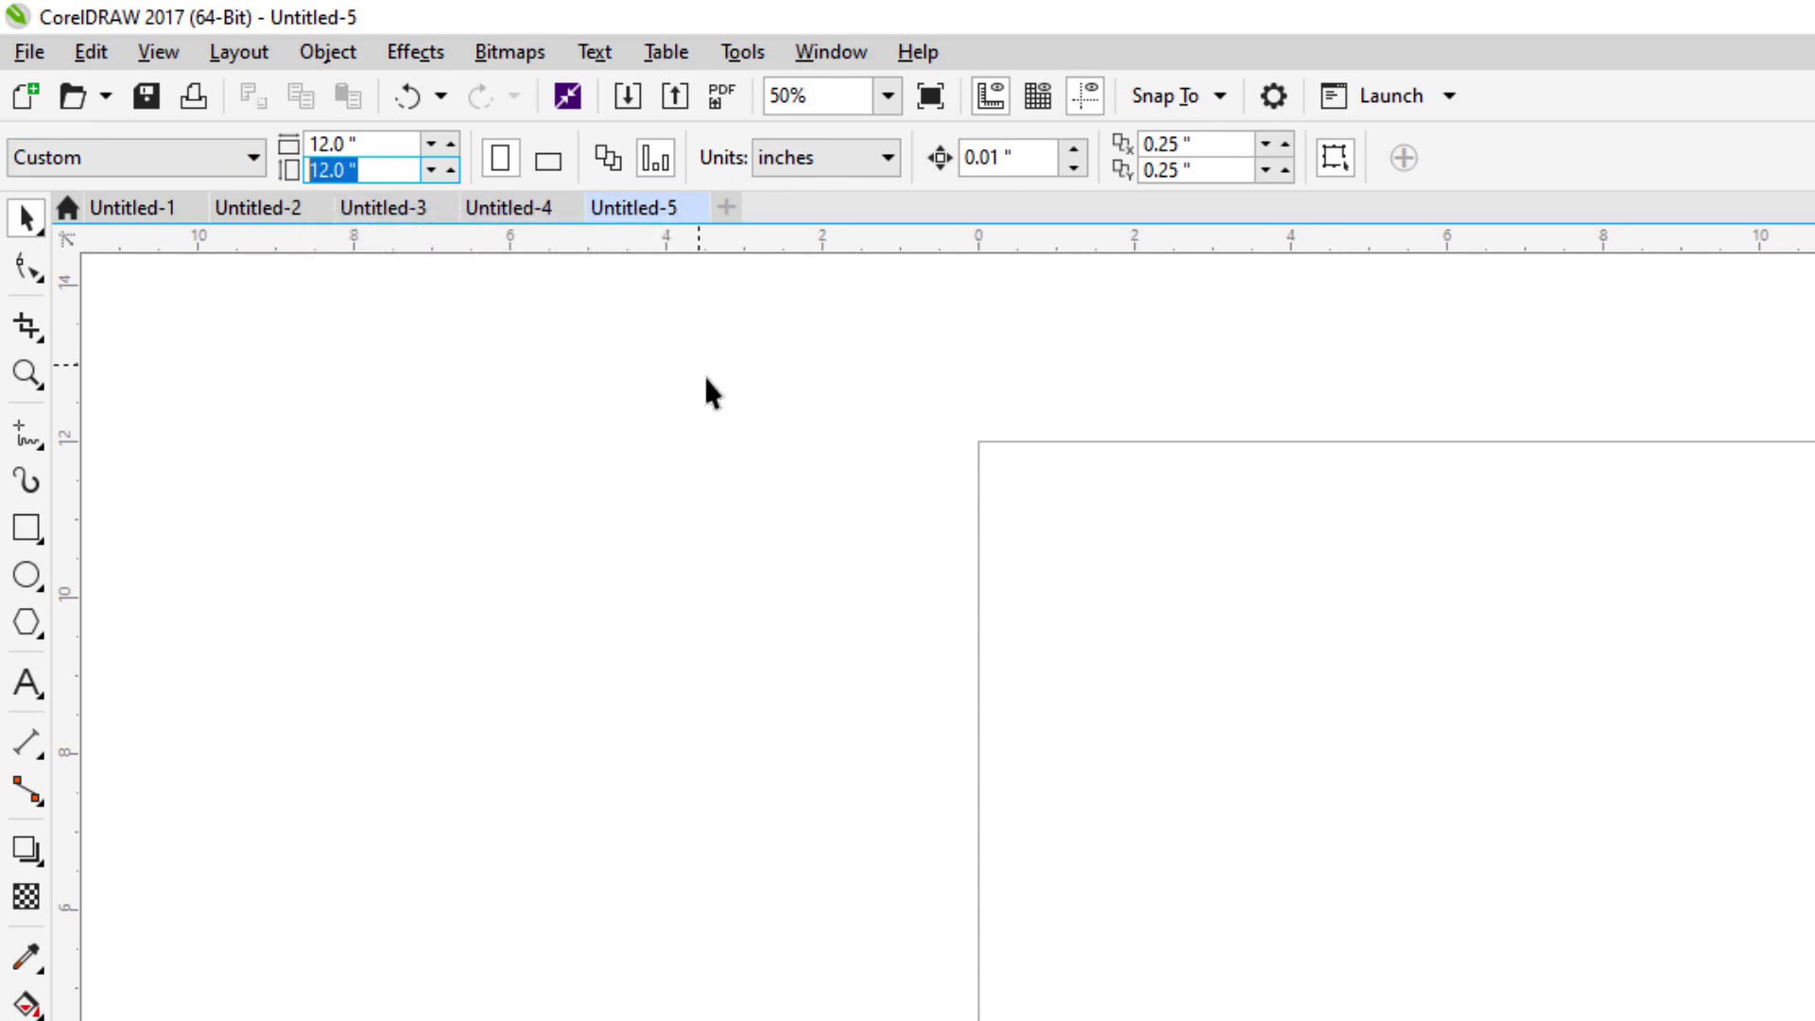
{"action": "type", "text": "9.42"}
{"action": "key", "text": "Return"}
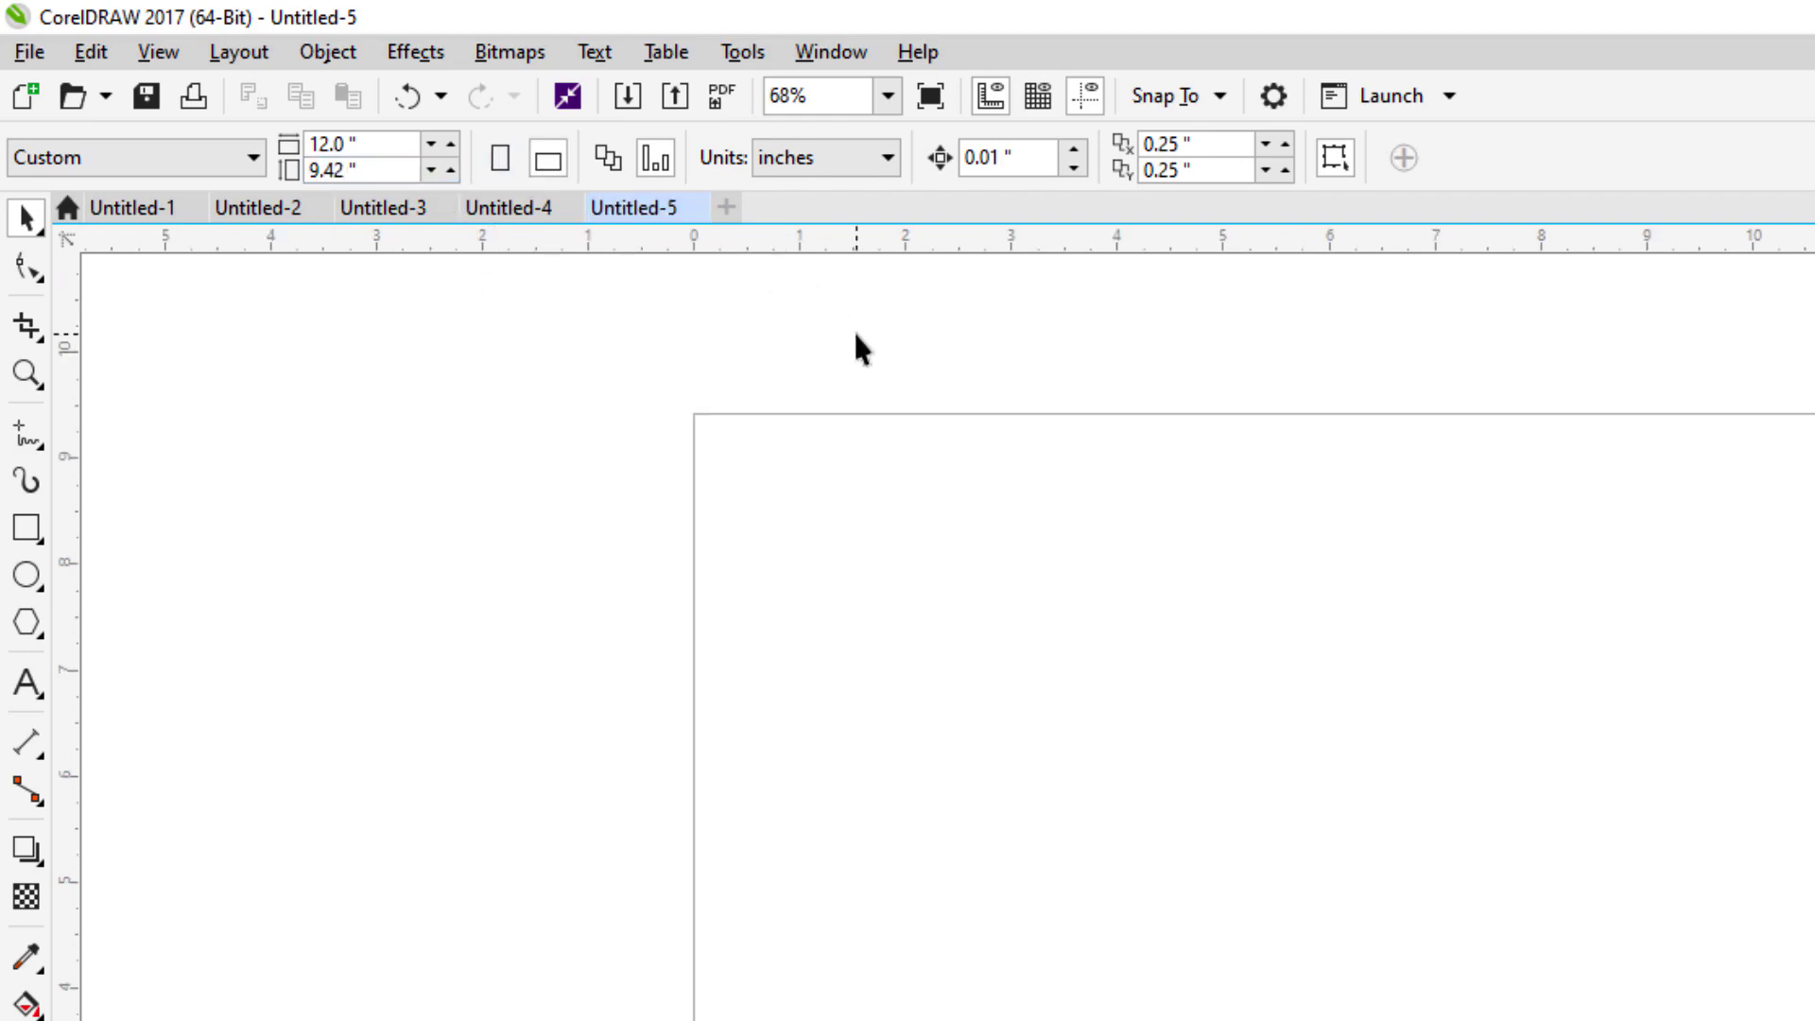
{"action": "left_click", "coordinate": [359, 144]}
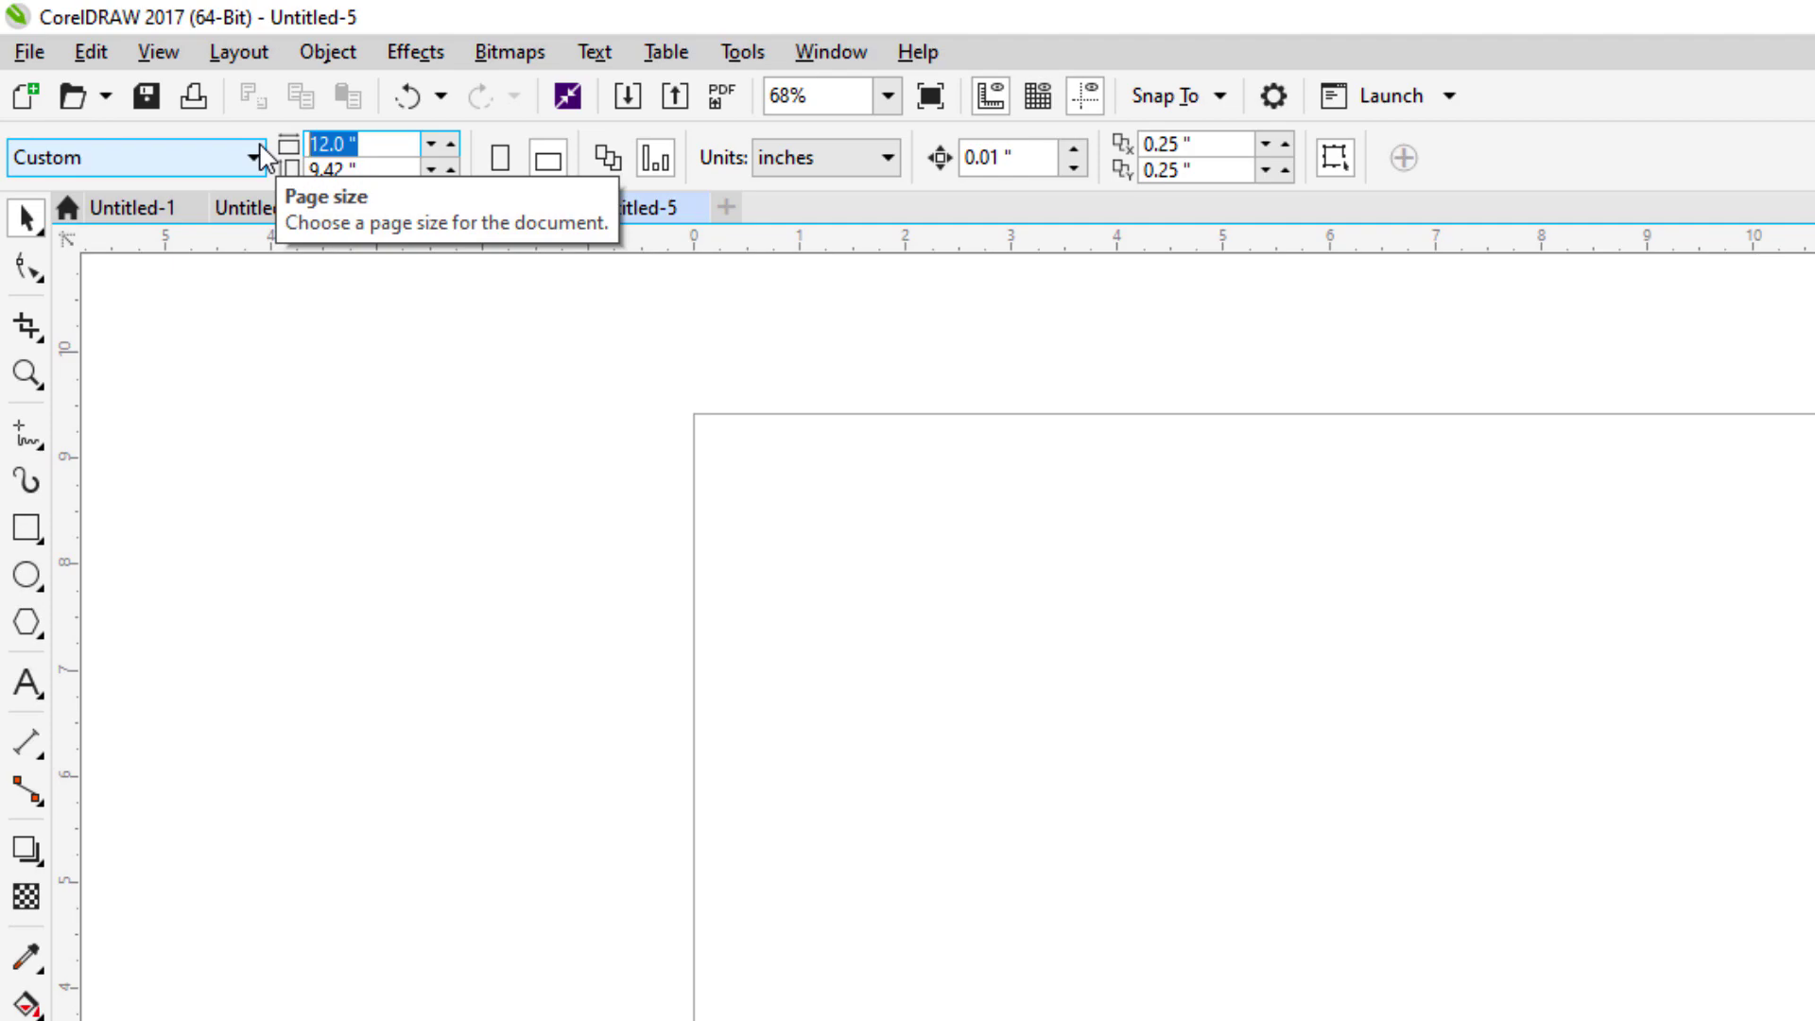
{"action": "type", "text": "3"}
{"action": "key", "text": "Return"}
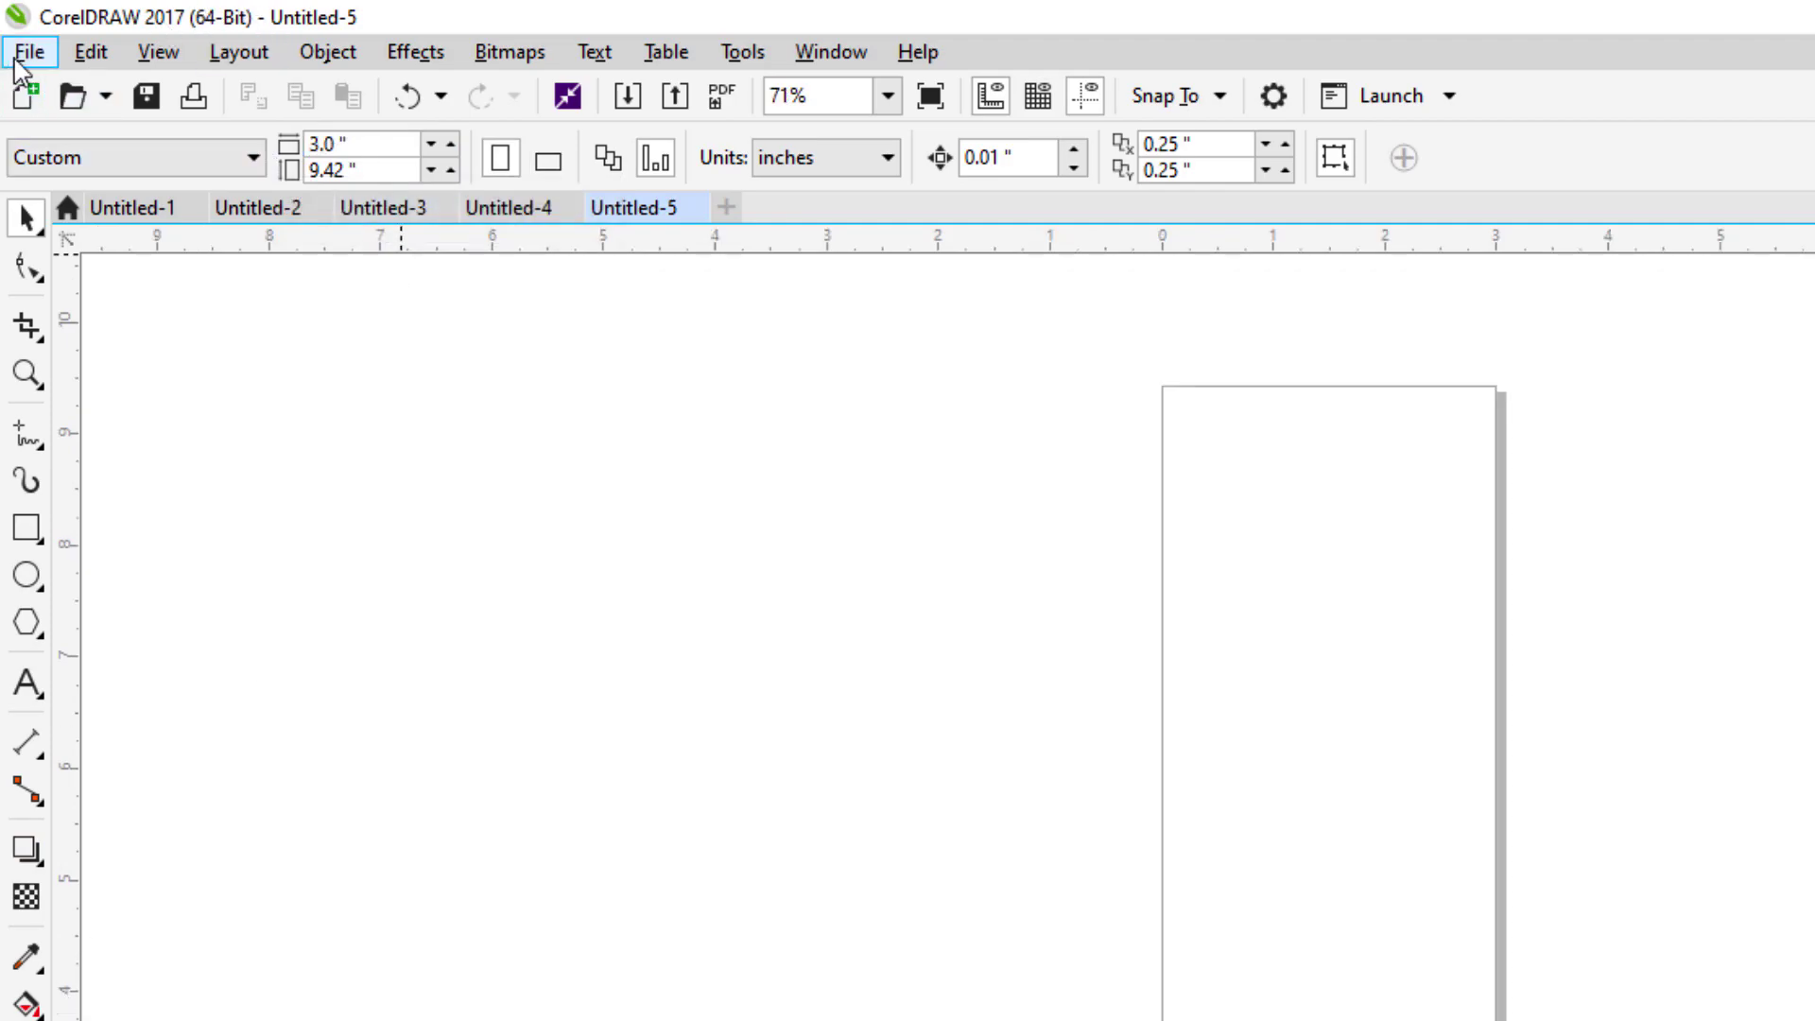
Import maple leaf.pdf with its text as curves and place it near the middle of the page.
{"action": "left_click", "coordinate": [17, 53]}
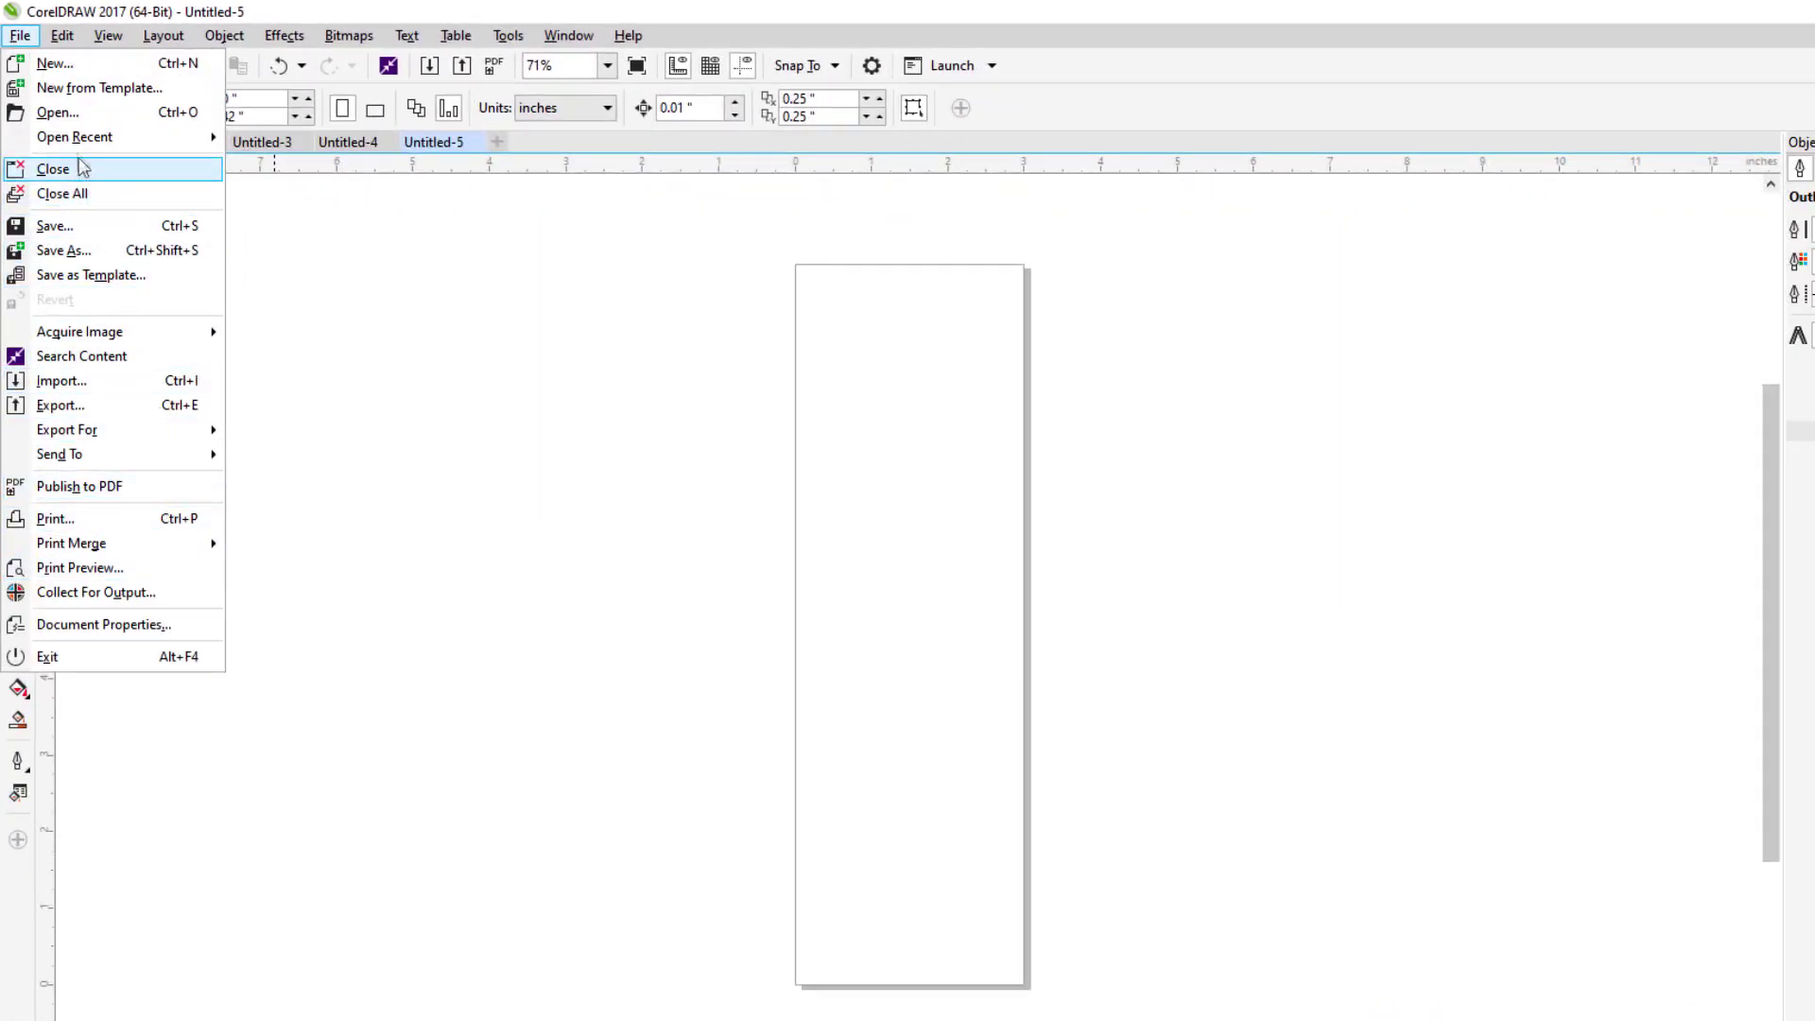
{"action": "left_click", "coordinate": [132, 383]}
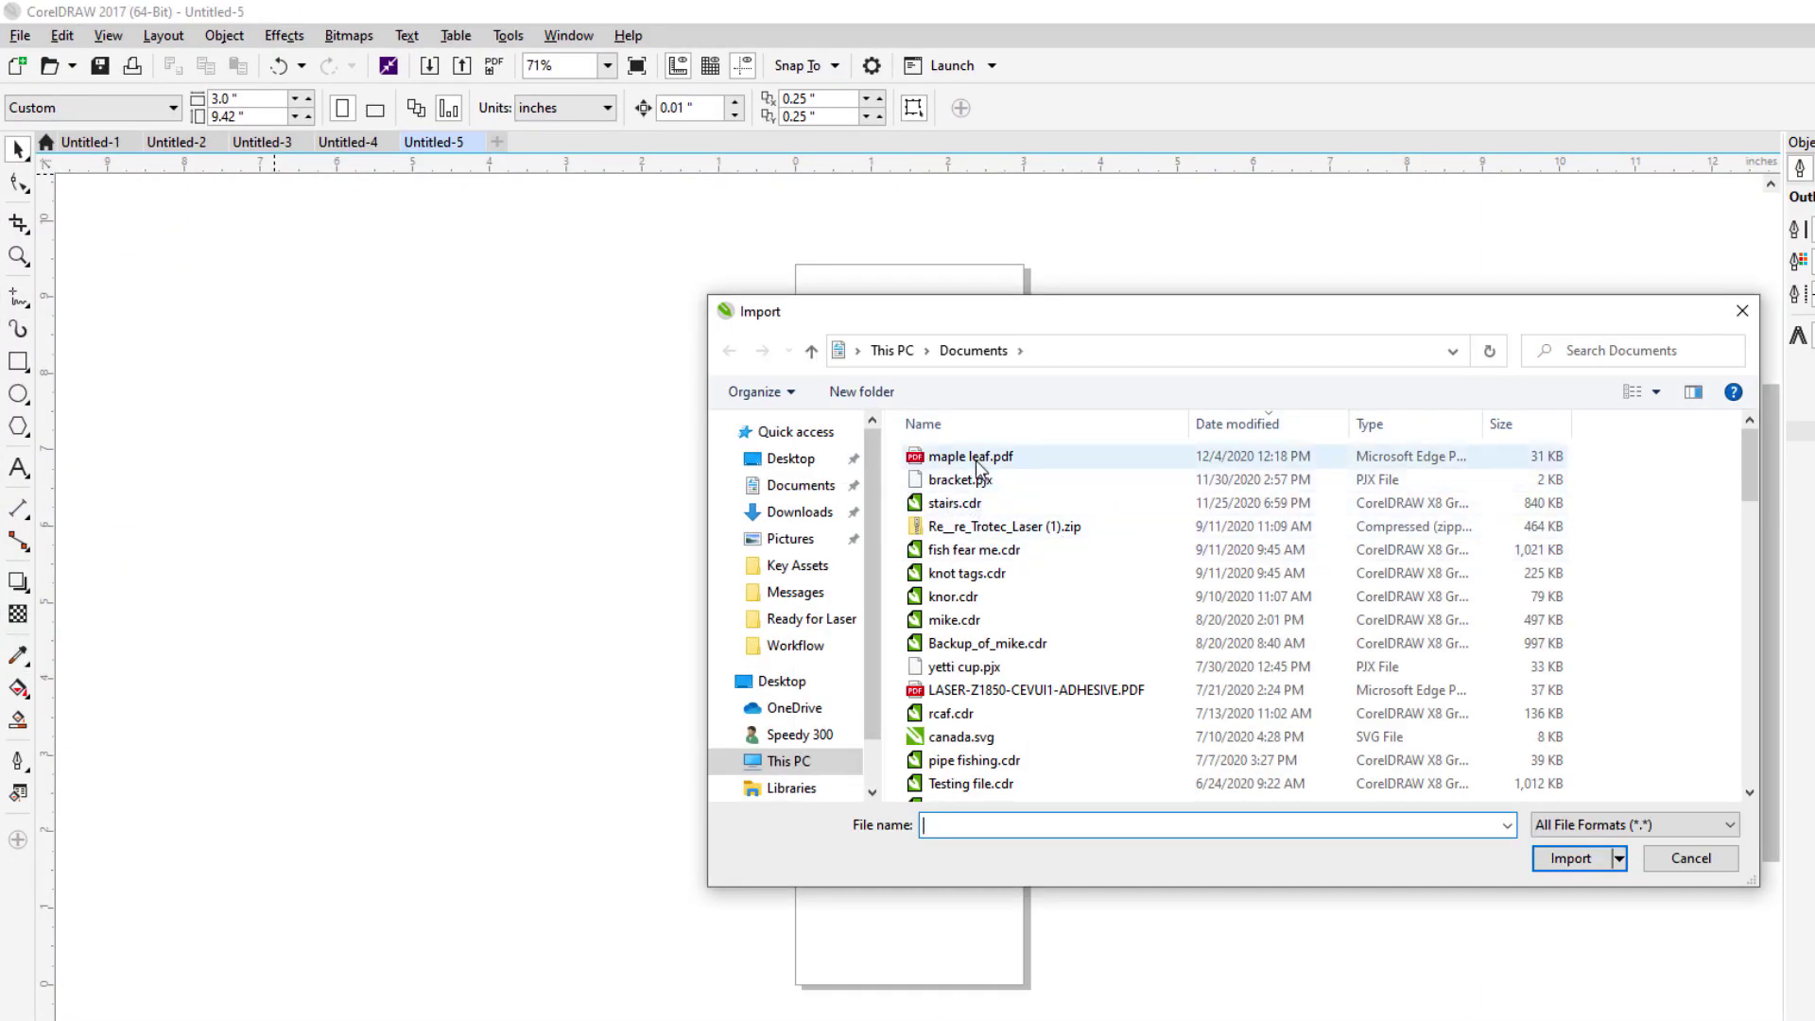
{"action": "double_click", "coordinate": [975, 460]}
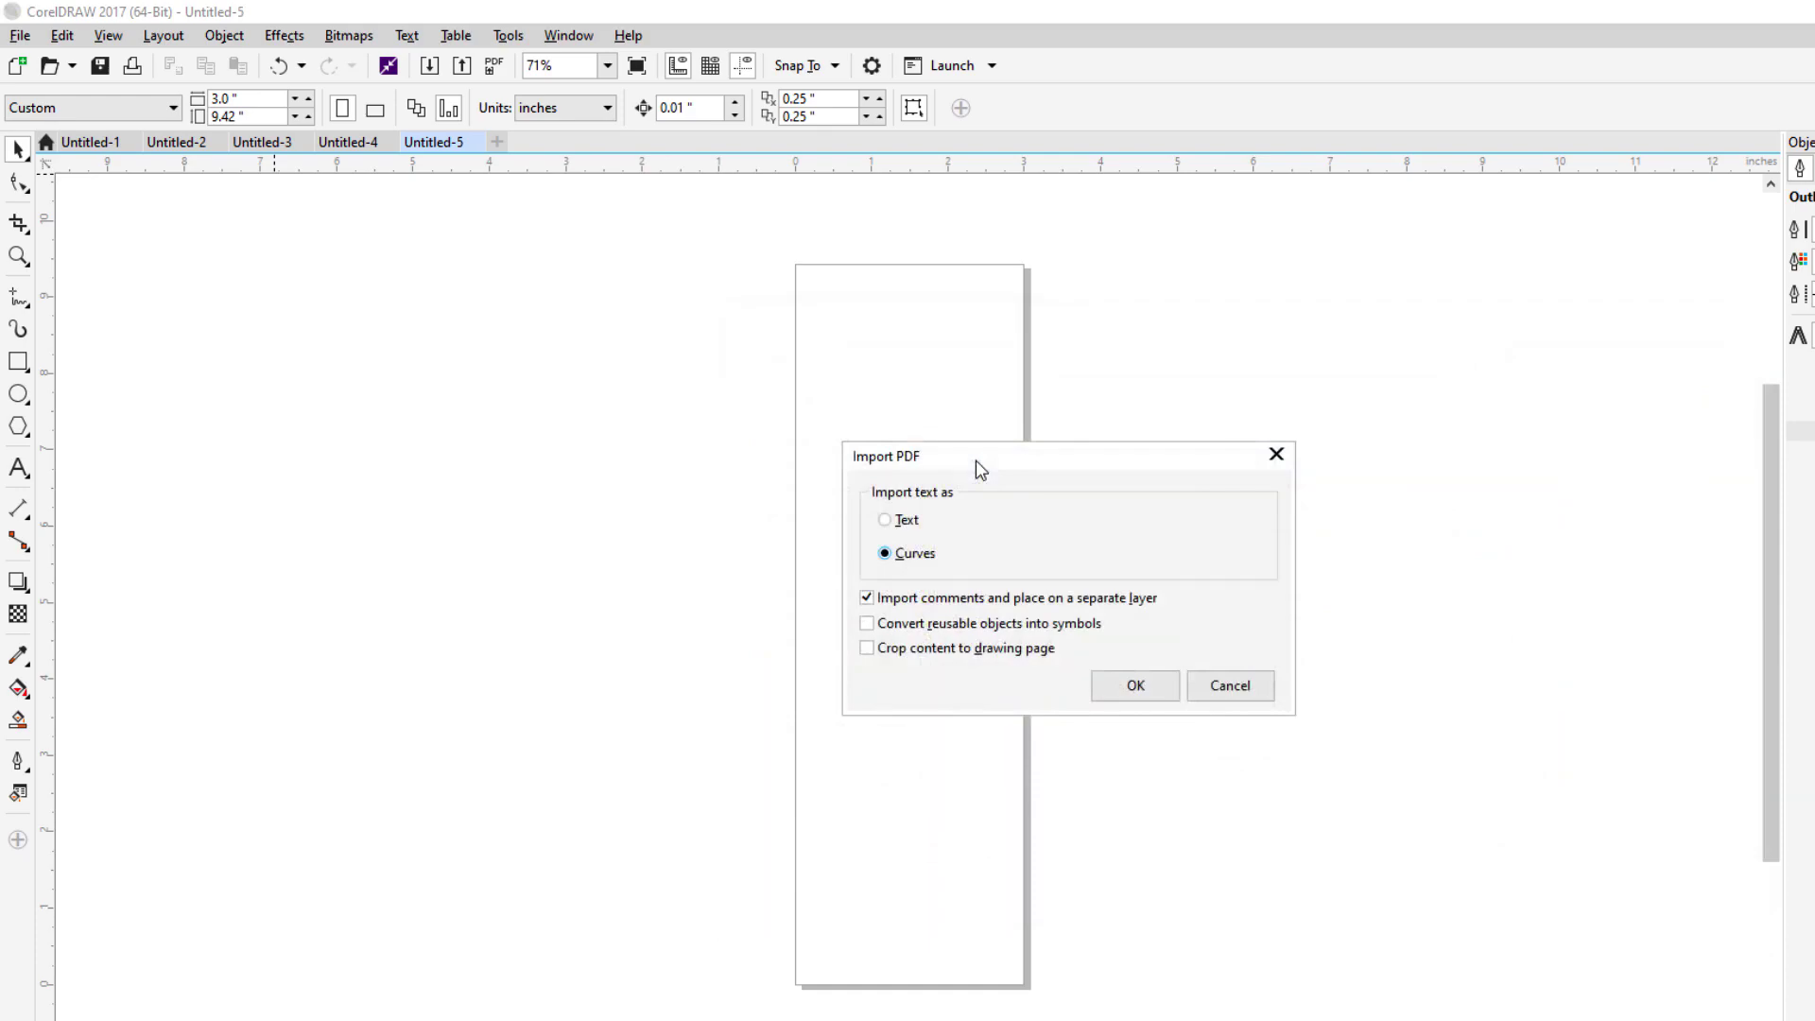
{"action": "left_click", "coordinate": [1134, 686]}
{"action": "left_click", "coordinate": [857, 501]}
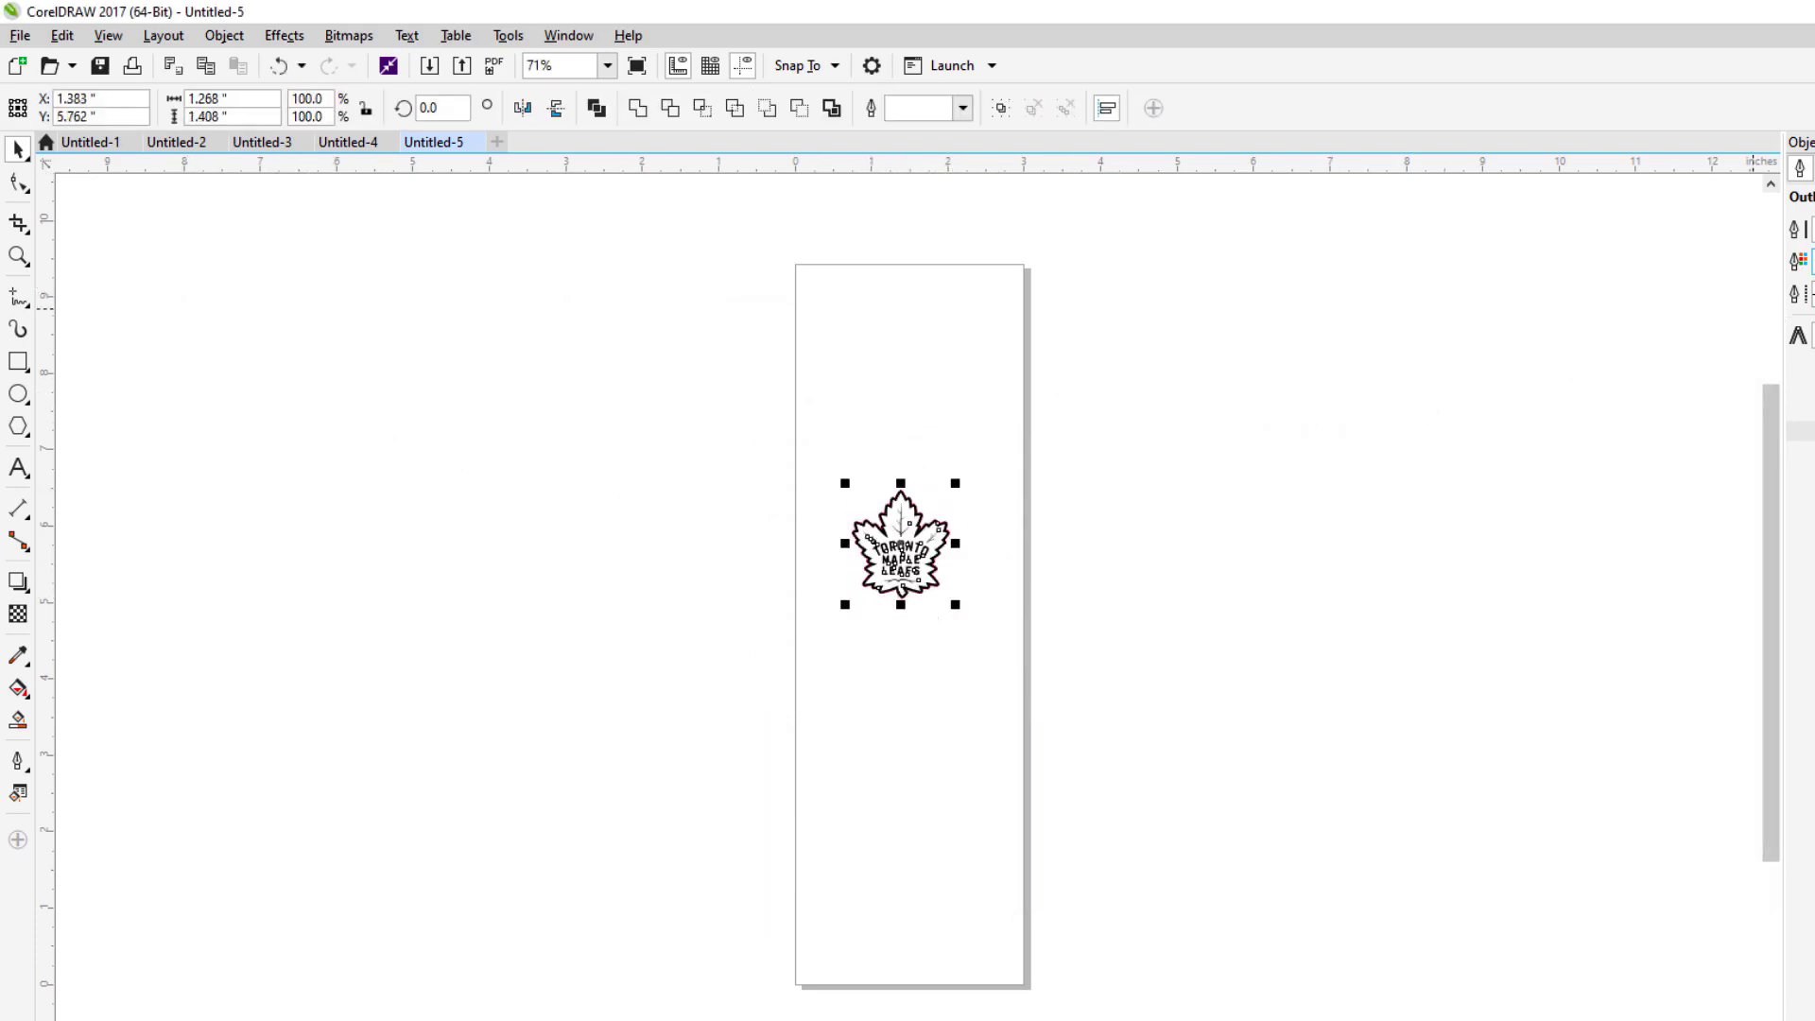
Select the whole maple leaf logo, set its outline width to None and its rotation to 270 degrees.
{"action": "left_click", "coordinate": [1236, 450]}
{"action": "left_click_drag", "start_coordinate": [795, 454], "coordinate": [1029, 672]}
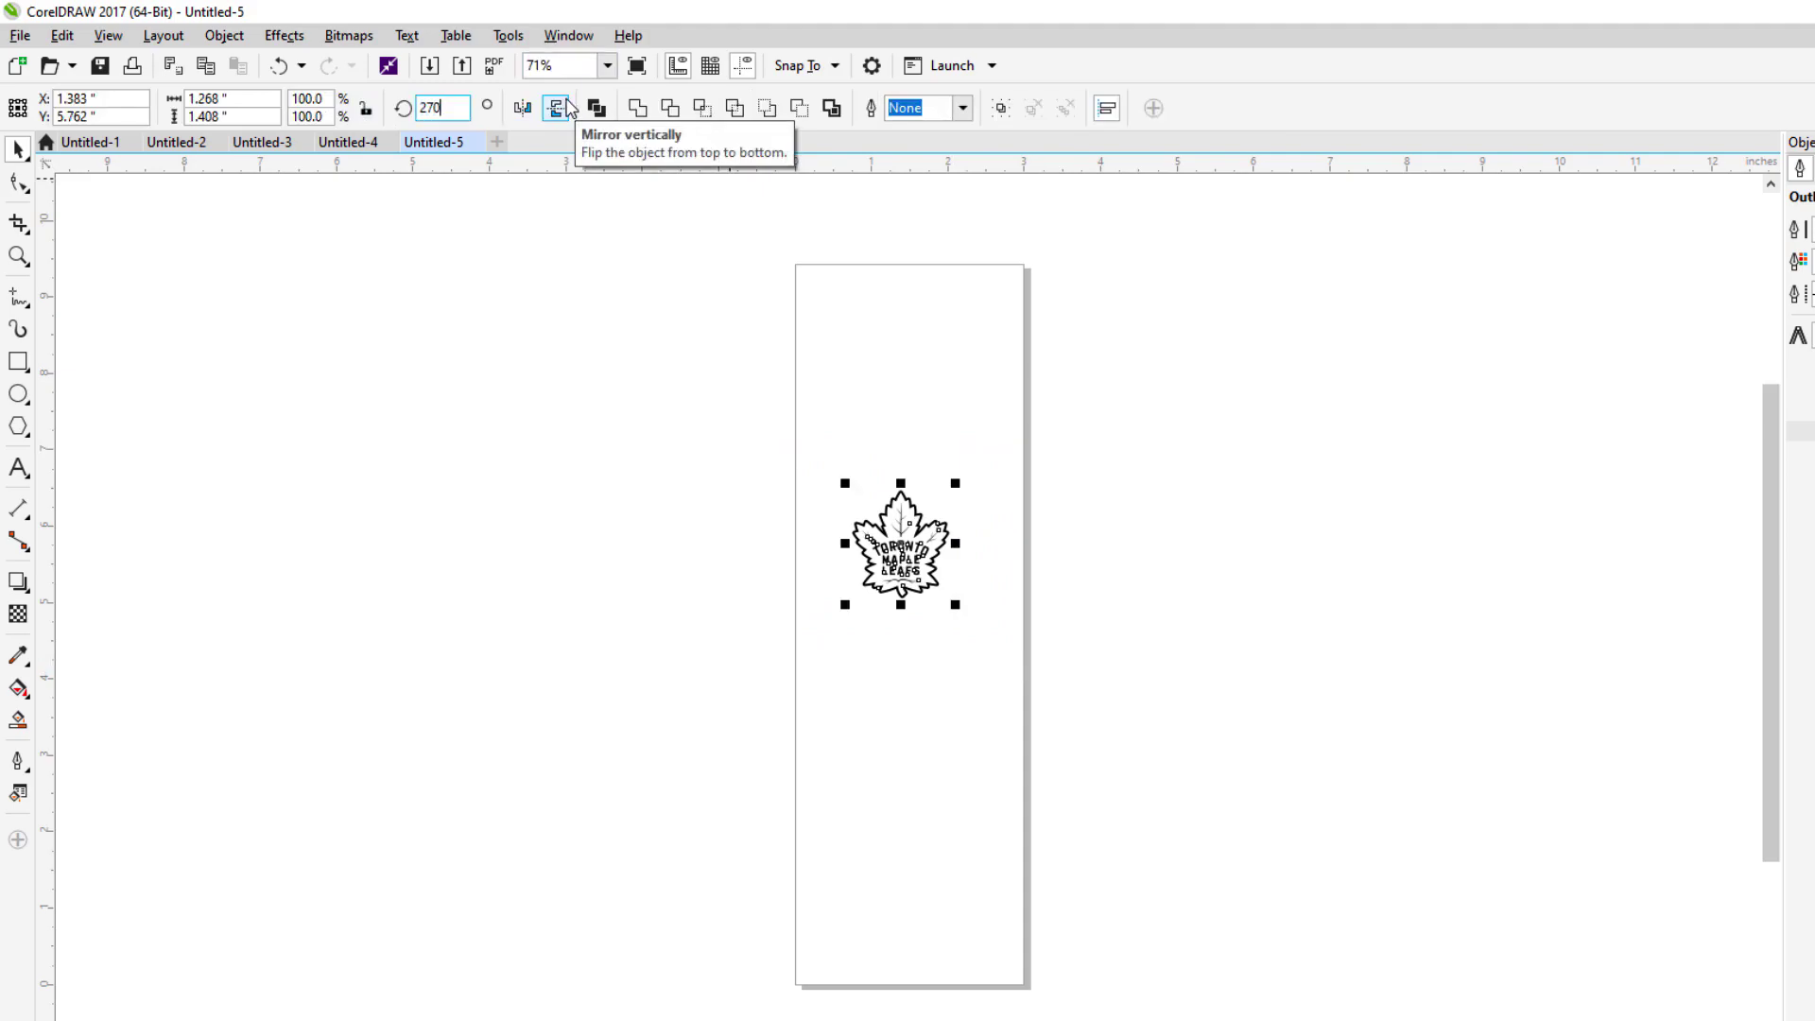
{"action": "key", "text": "Return"}
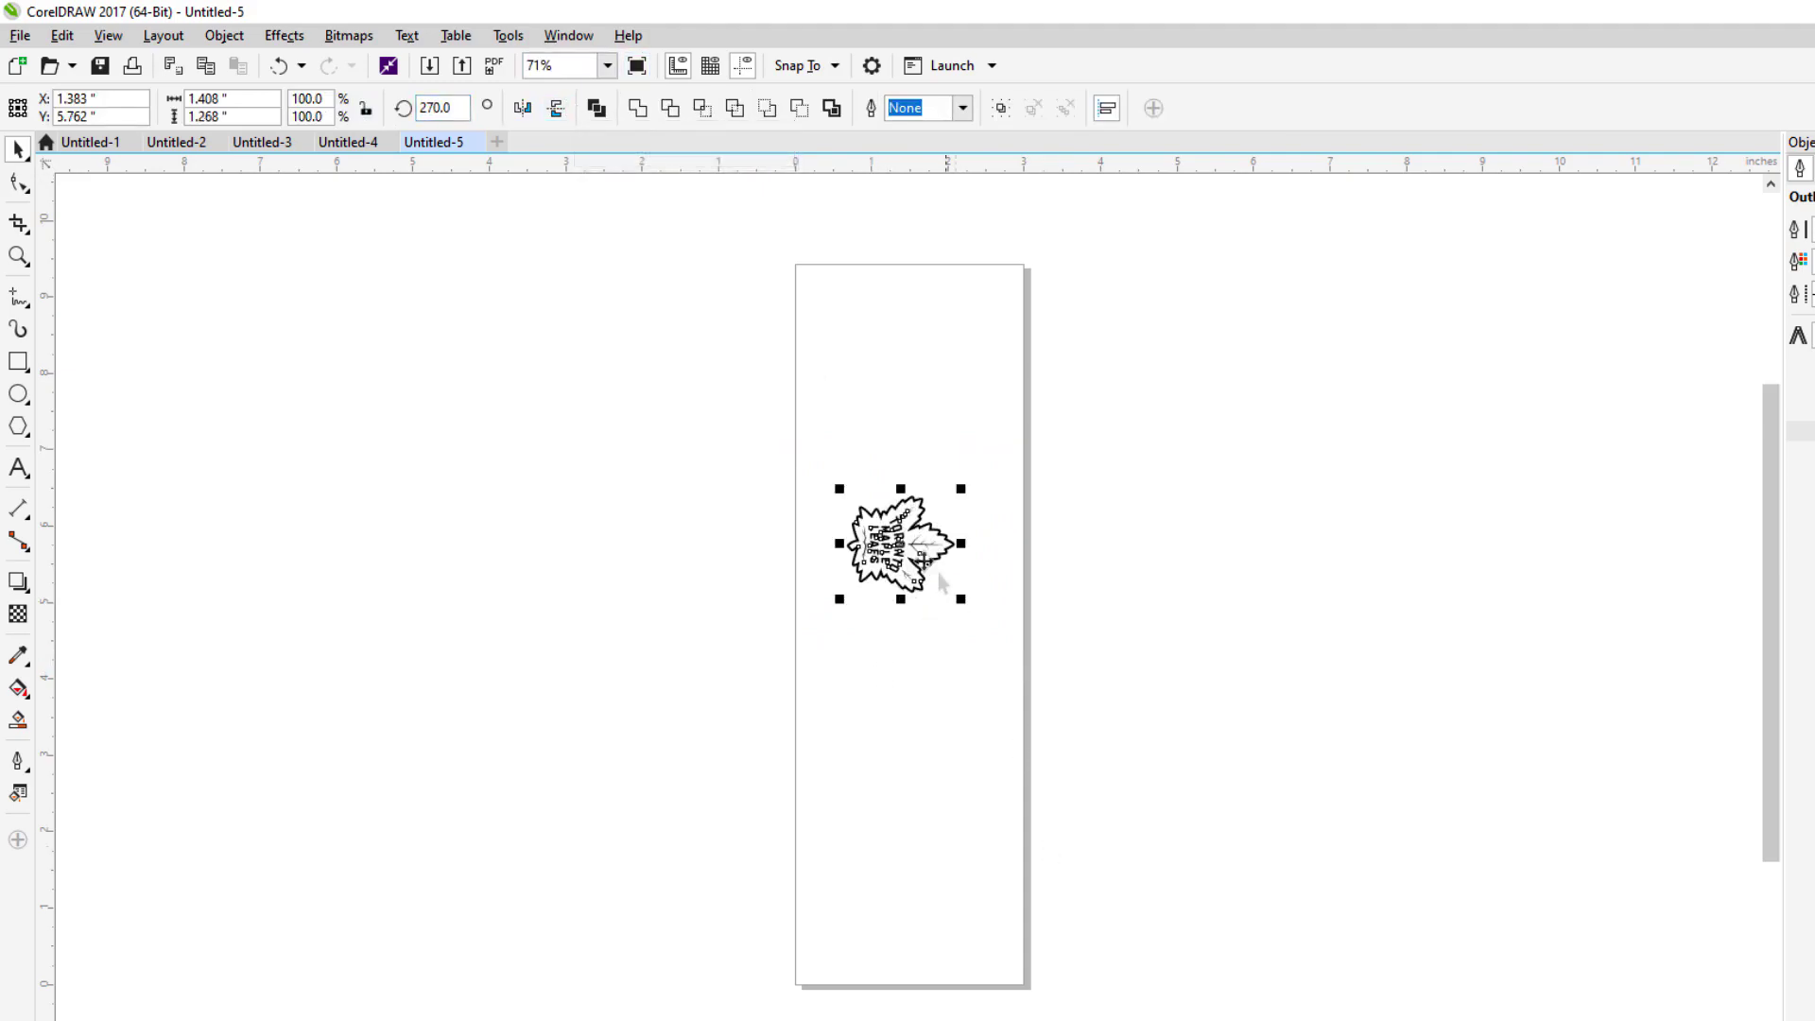
Move the rotated maple leaf logo against the page's top edge, roughly centred horizontally.
{"action": "left_click_drag", "start_coordinate": [912, 538], "coordinate": [903, 323]}
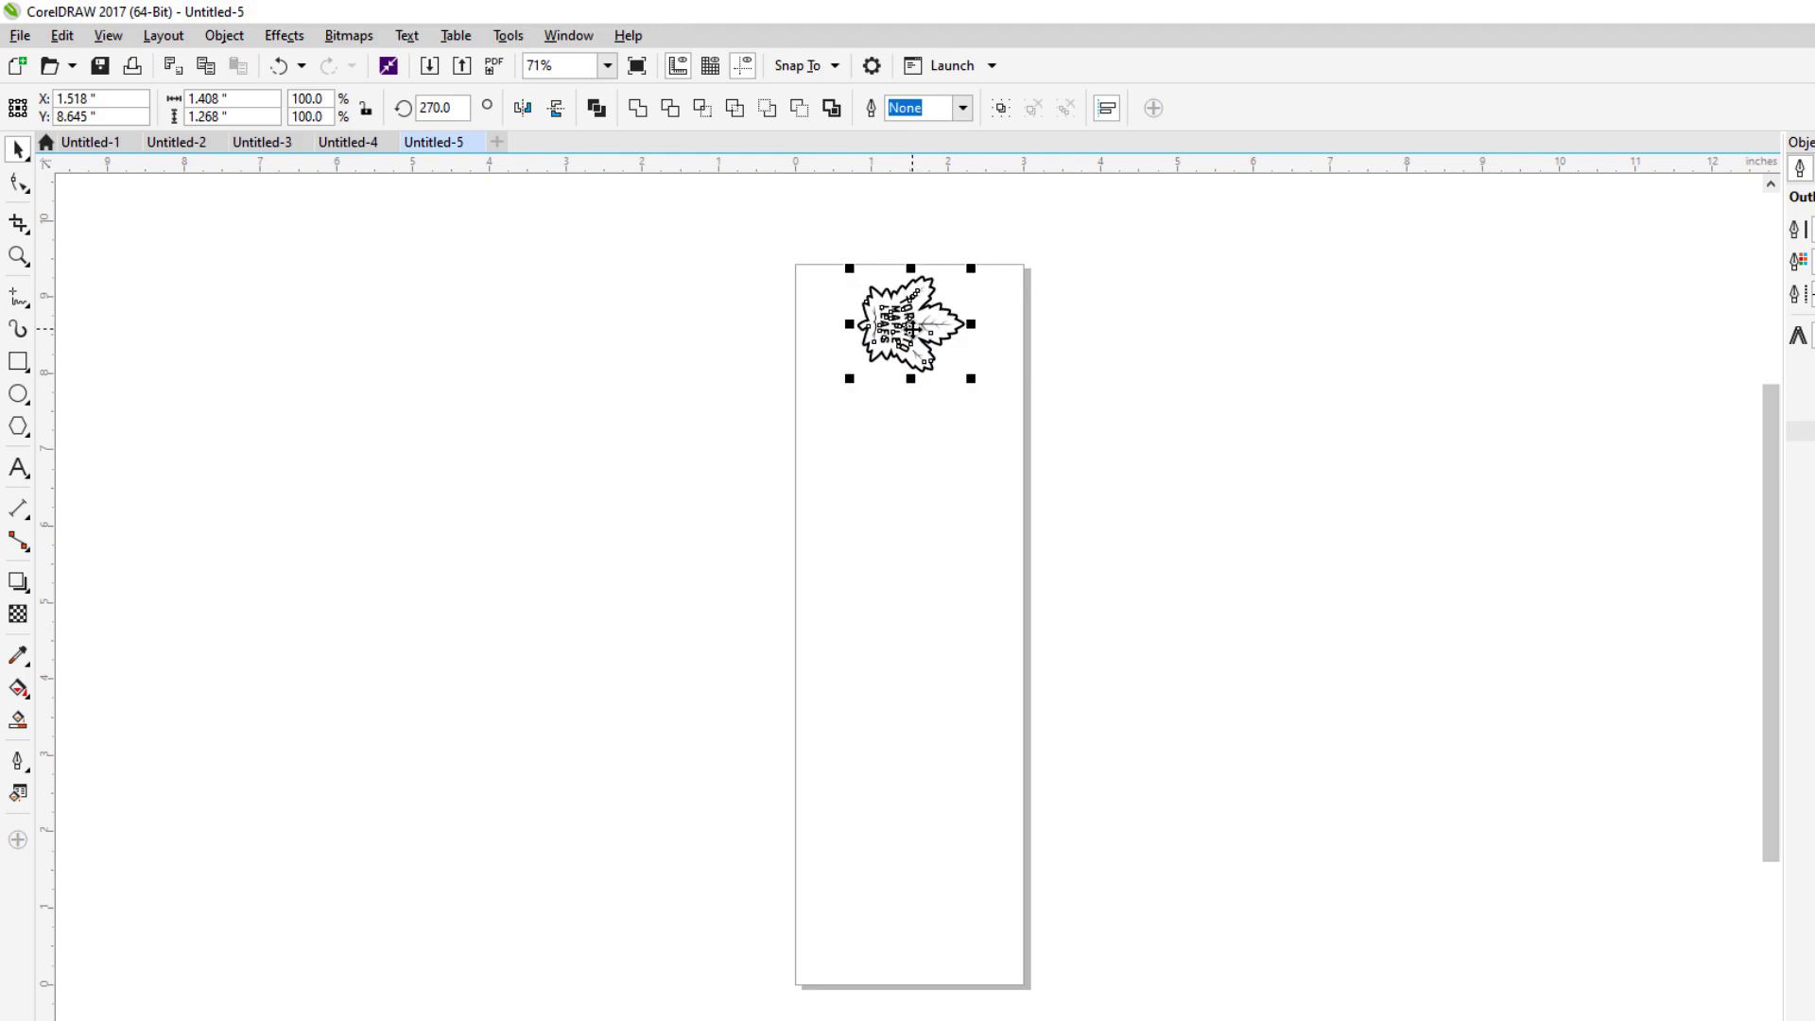
{"action": "left_click_drag", "start_coordinate": [919, 326], "coordinate": [906, 306]}
{"action": "scroll", "coordinate": [978, 327], "scroll_direction": "up", "scroll_amount": 5}
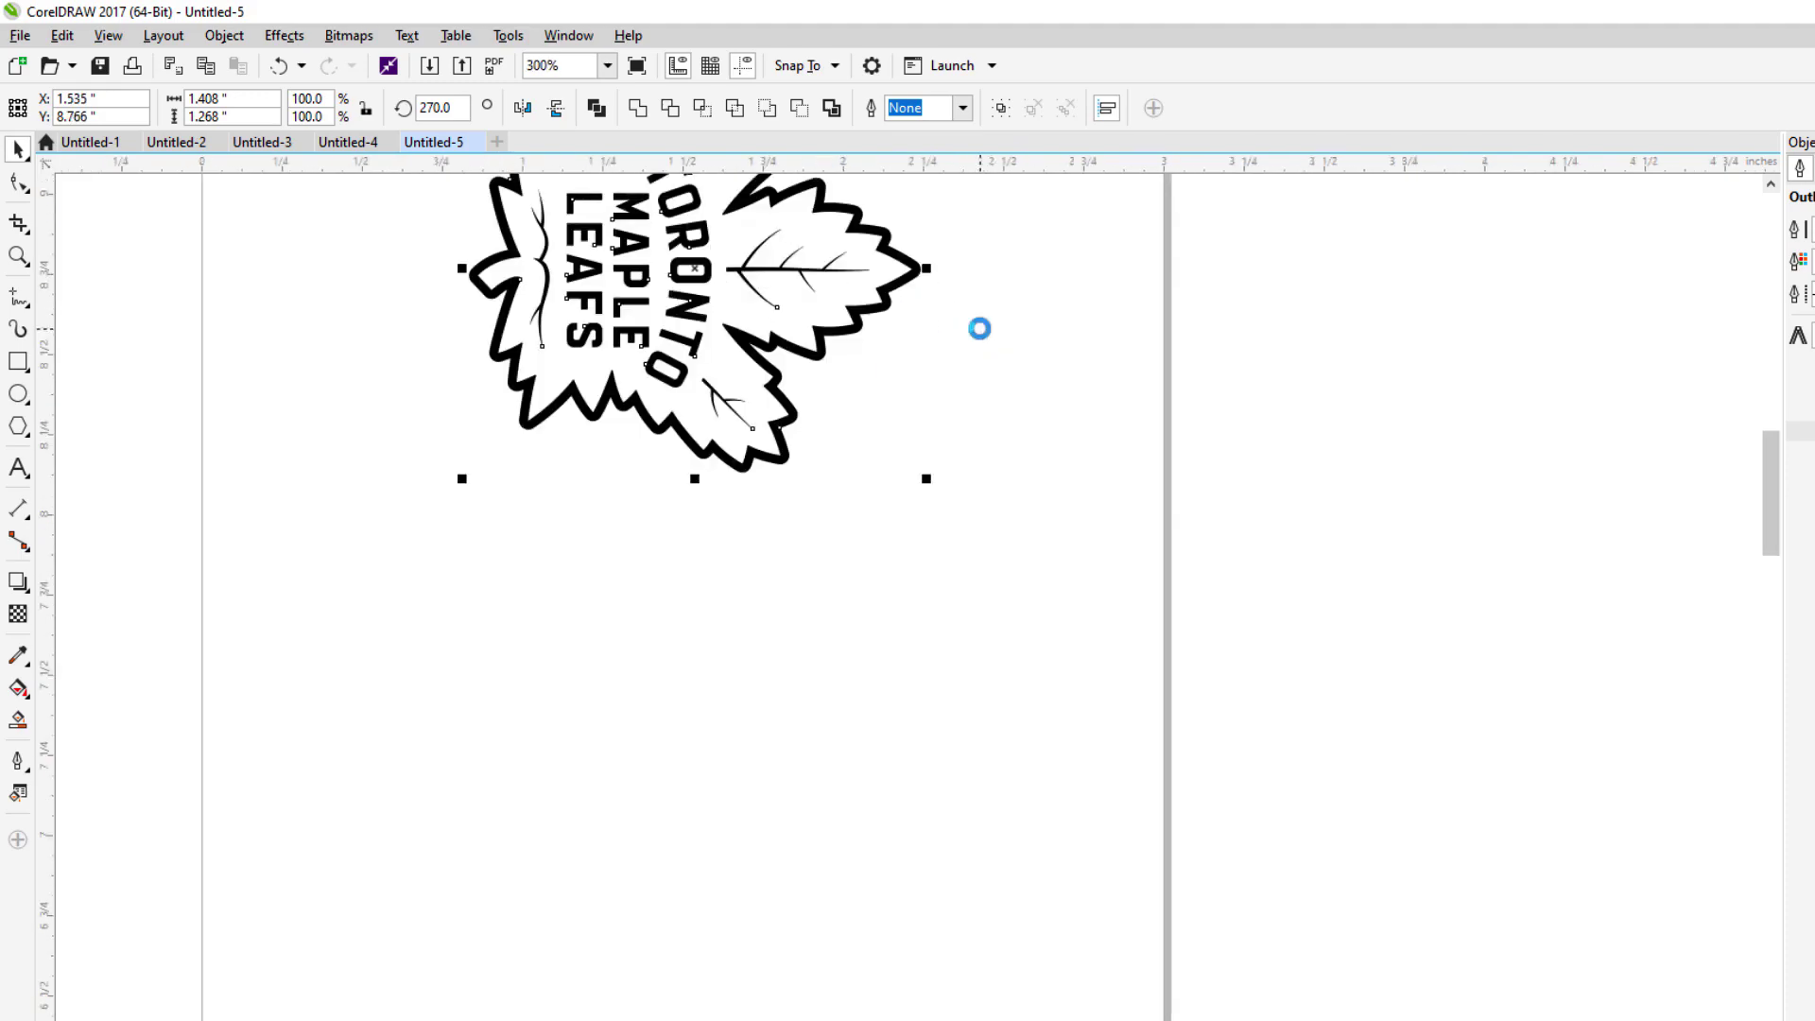
{"action": "left_click", "coordinate": [1767, 183]}
{"action": "left_click", "coordinate": [1768, 183]}
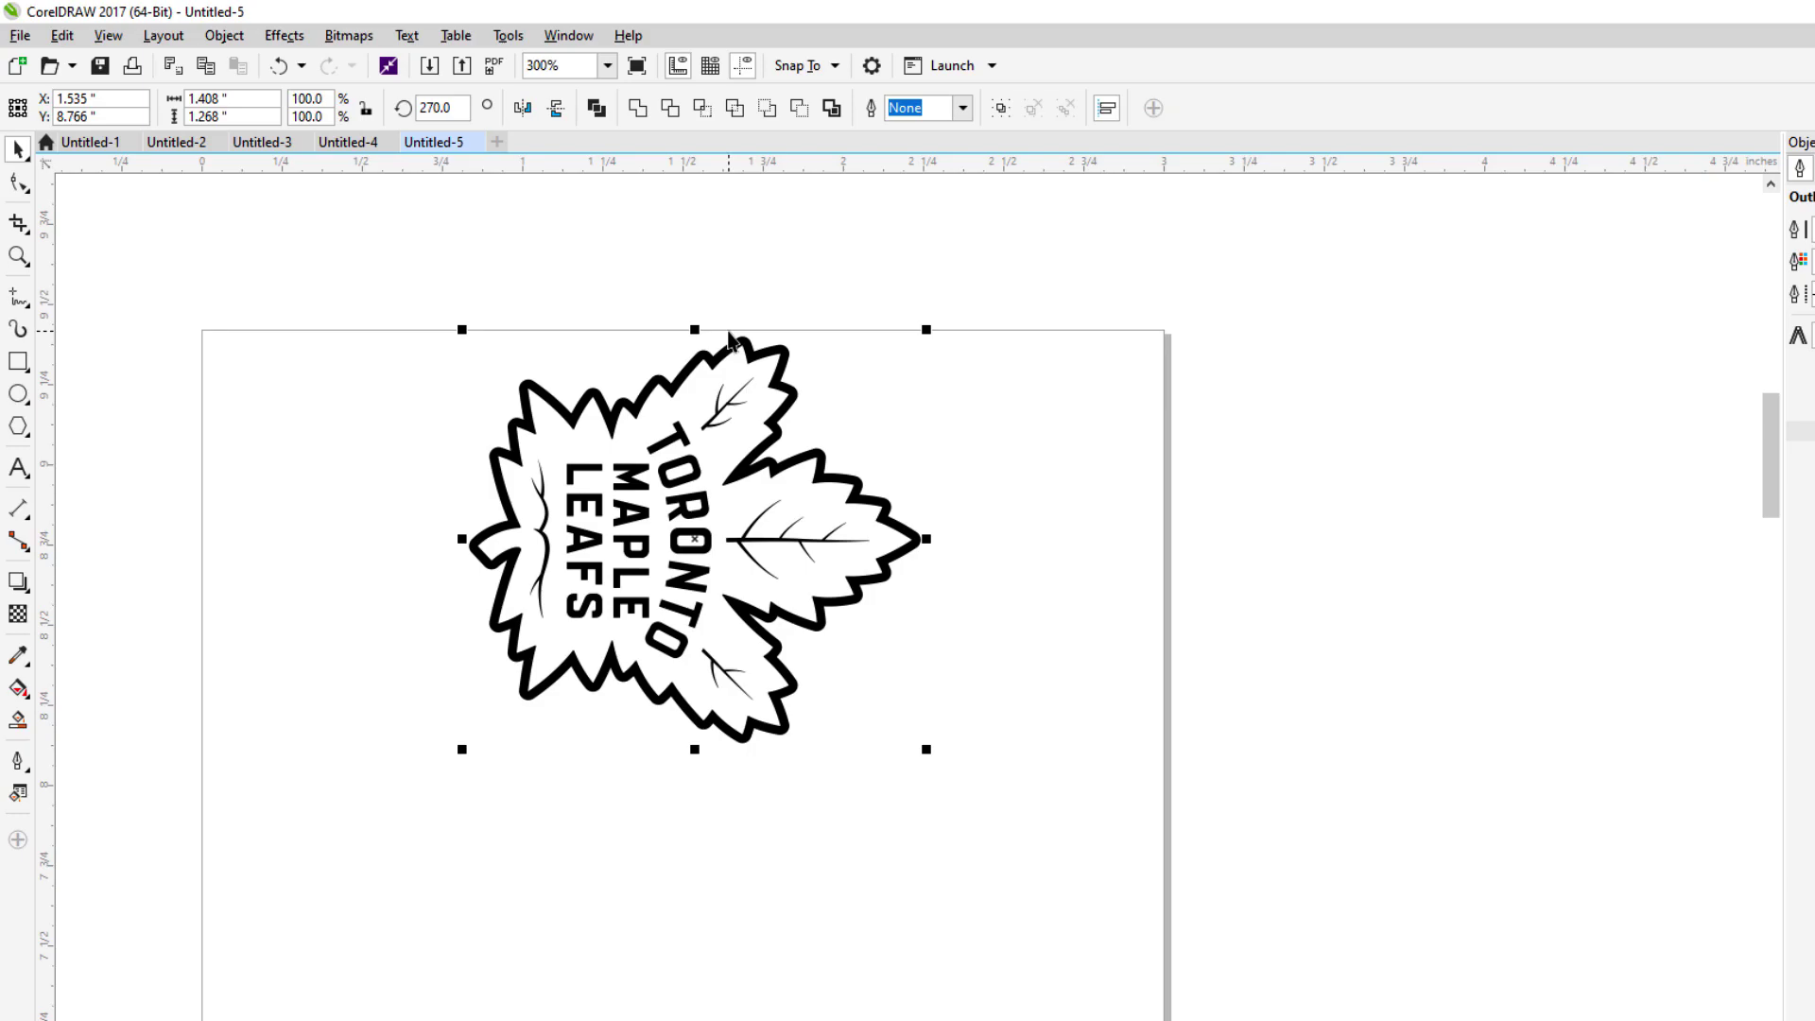
Move the logo down the page and draw a rounded rectangle about 0.63 by 0.77 inches between it and the top edge.
{"action": "key", "text": "Escape"}
{"action": "left_click_drag", "start_coordinate": [727, 486], "coordinate": [734, 737]}
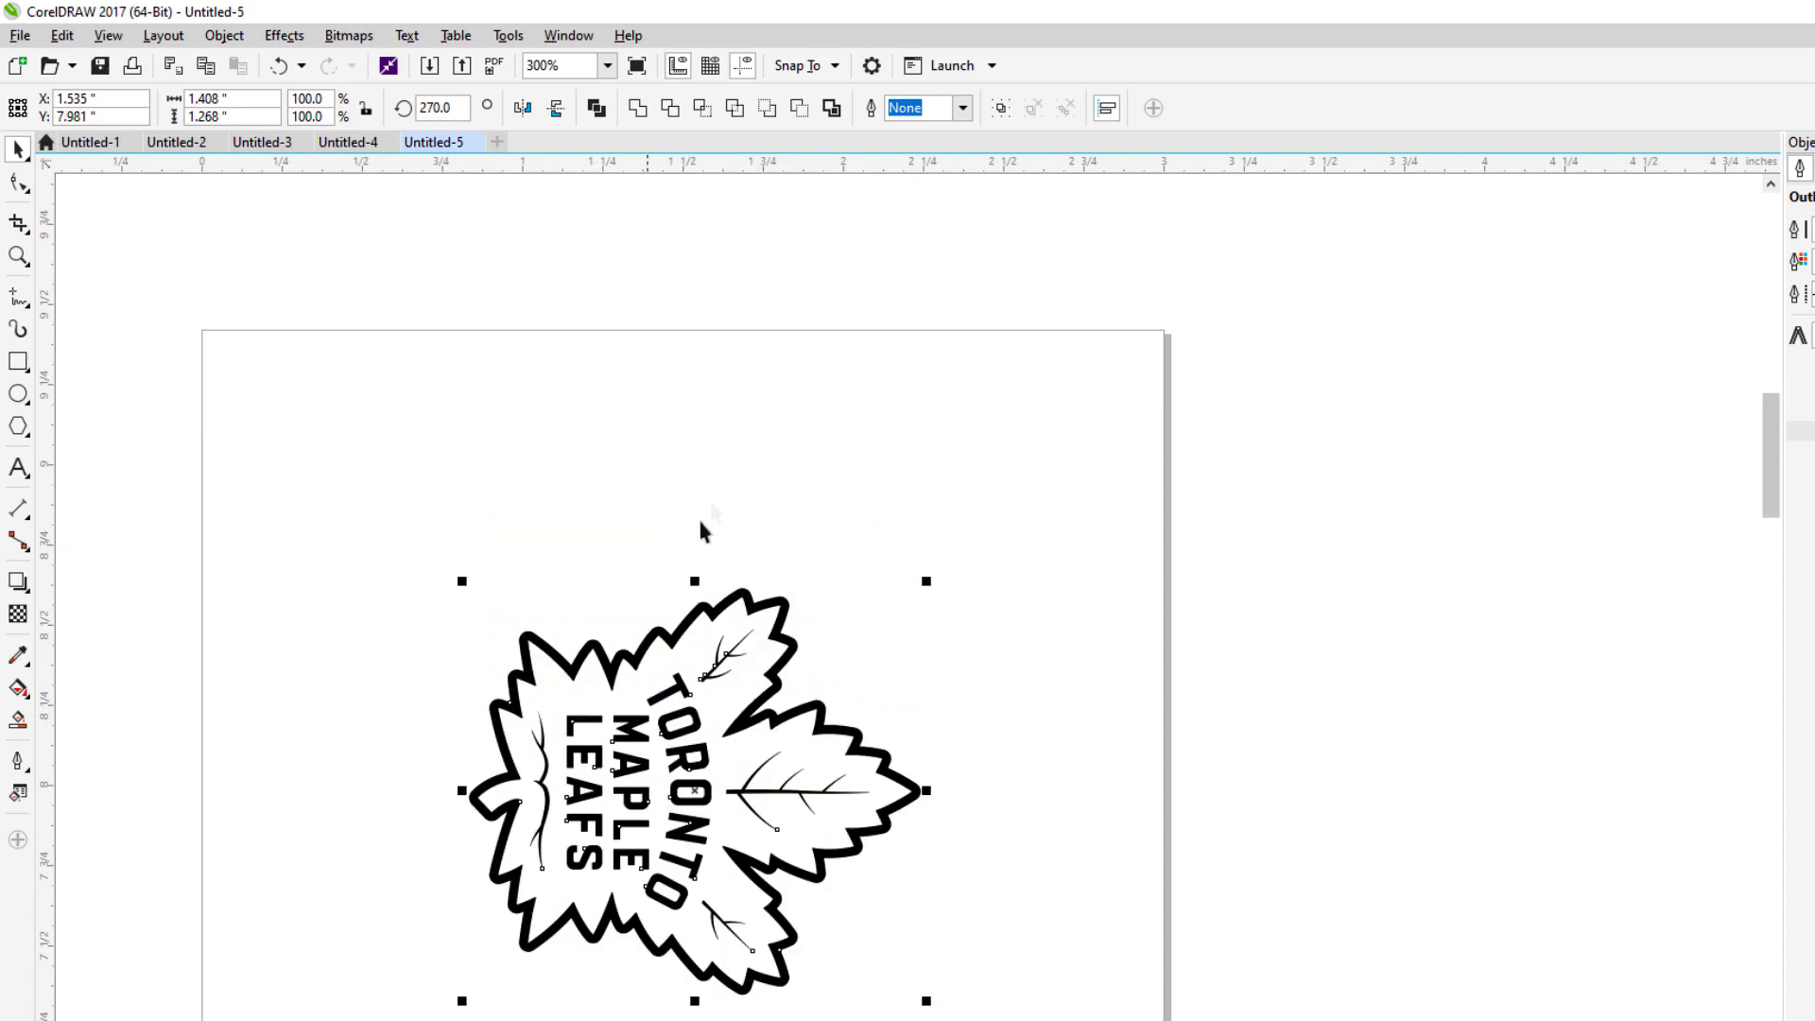
{"action": "left_click", "coordinate": [18, 361]}
{"action": "left_click_drag", "start_coordinate": [608, 332], "coordinate": [811, 578]}
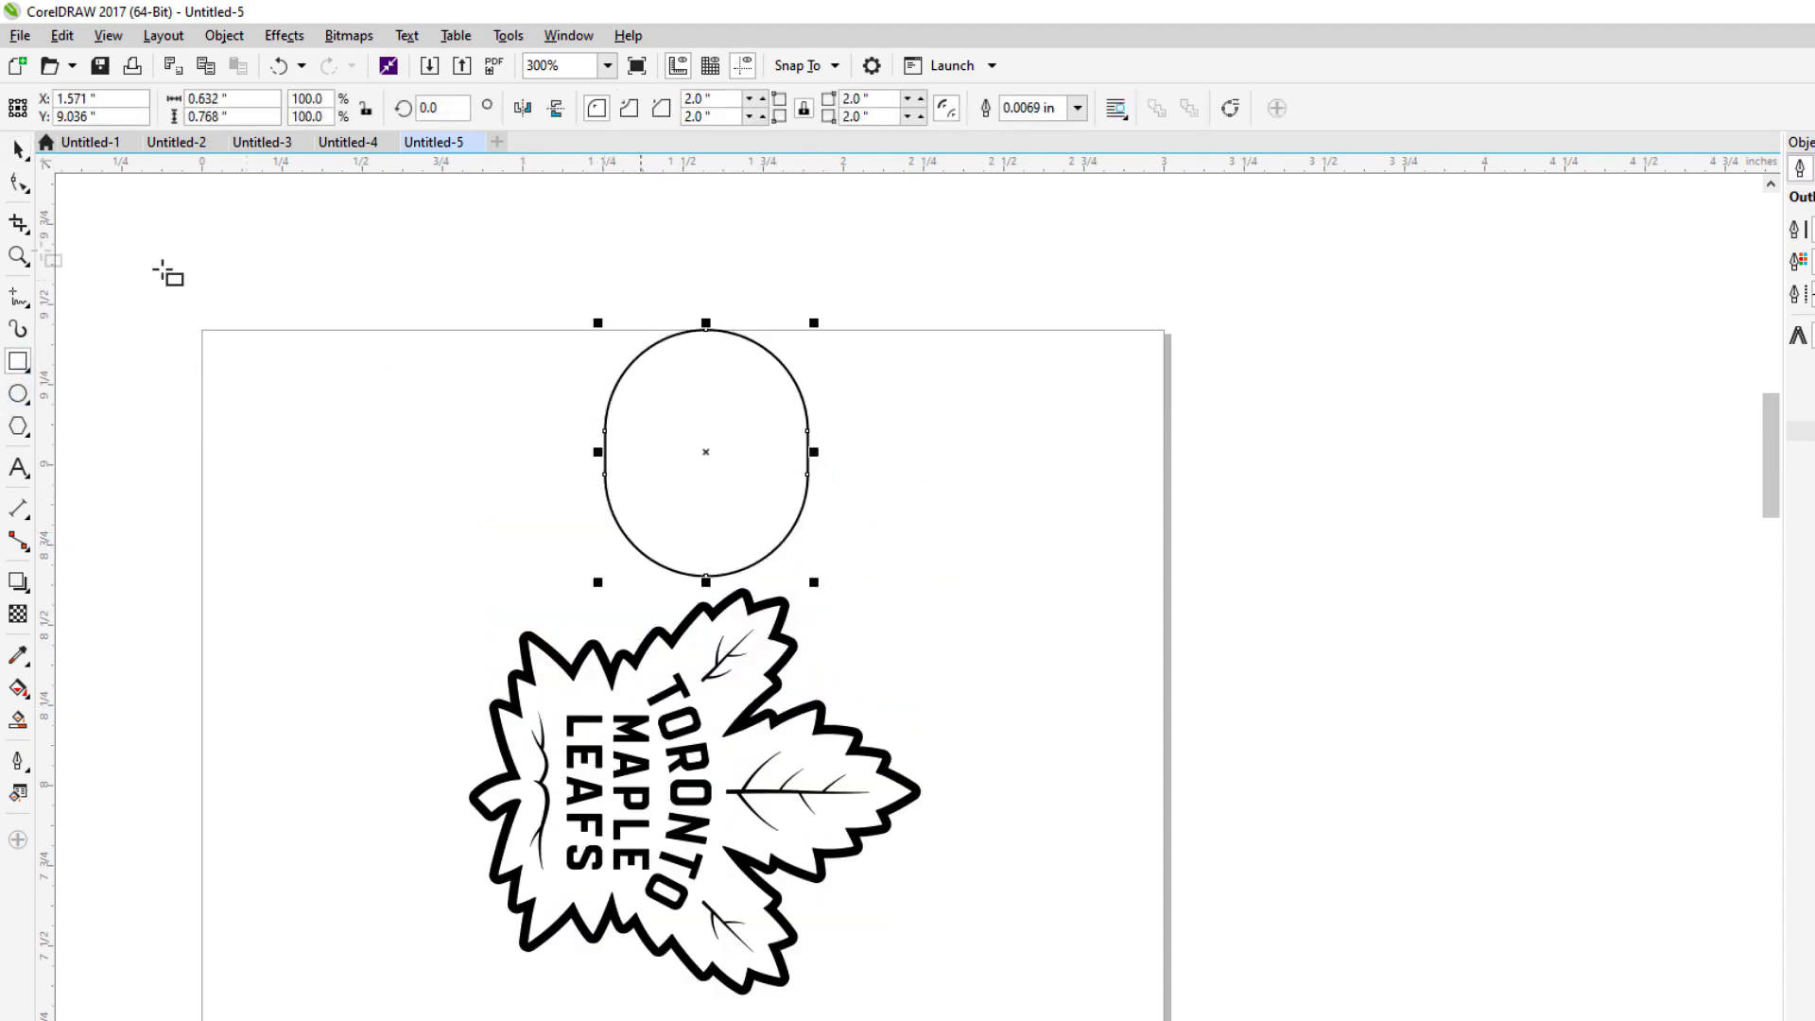
Delete the rounded rectangle, select the whole maple leaf logo and set its vertical position to 8.42 inches.
{"action": "left_click", "coordinate": [18, 147]}
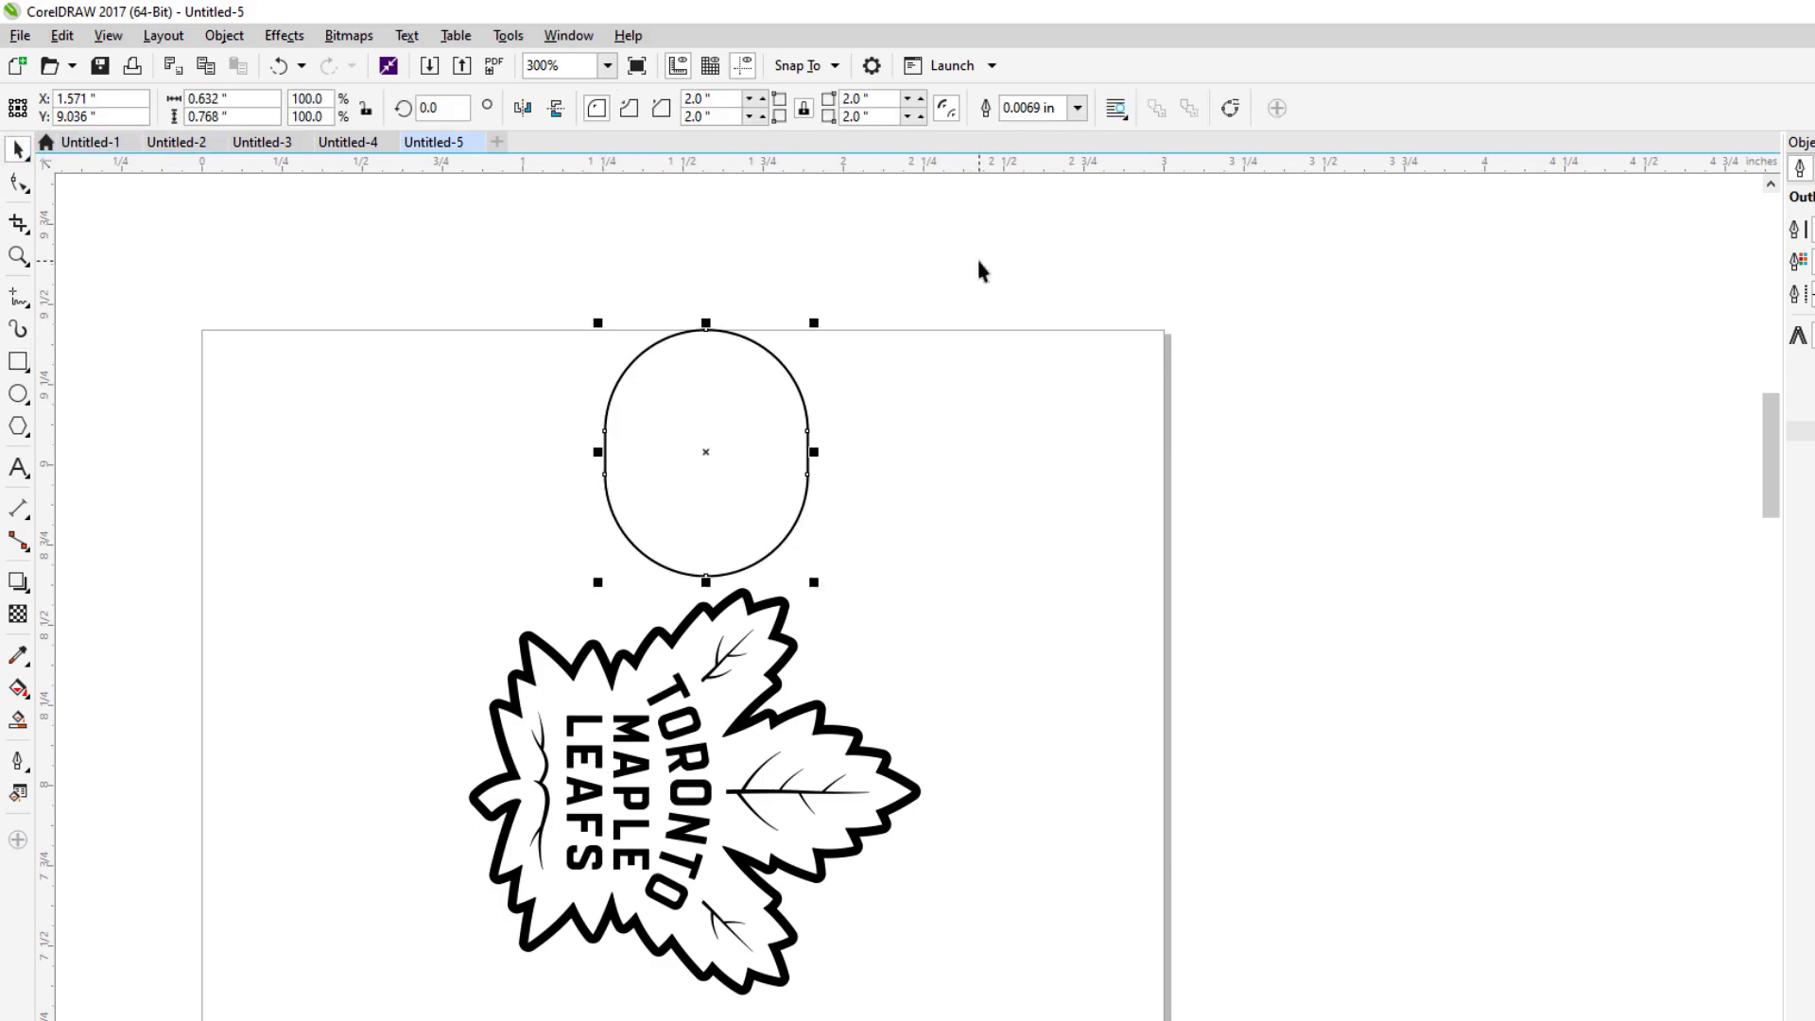
{"action": "key", "text": "Delete"}
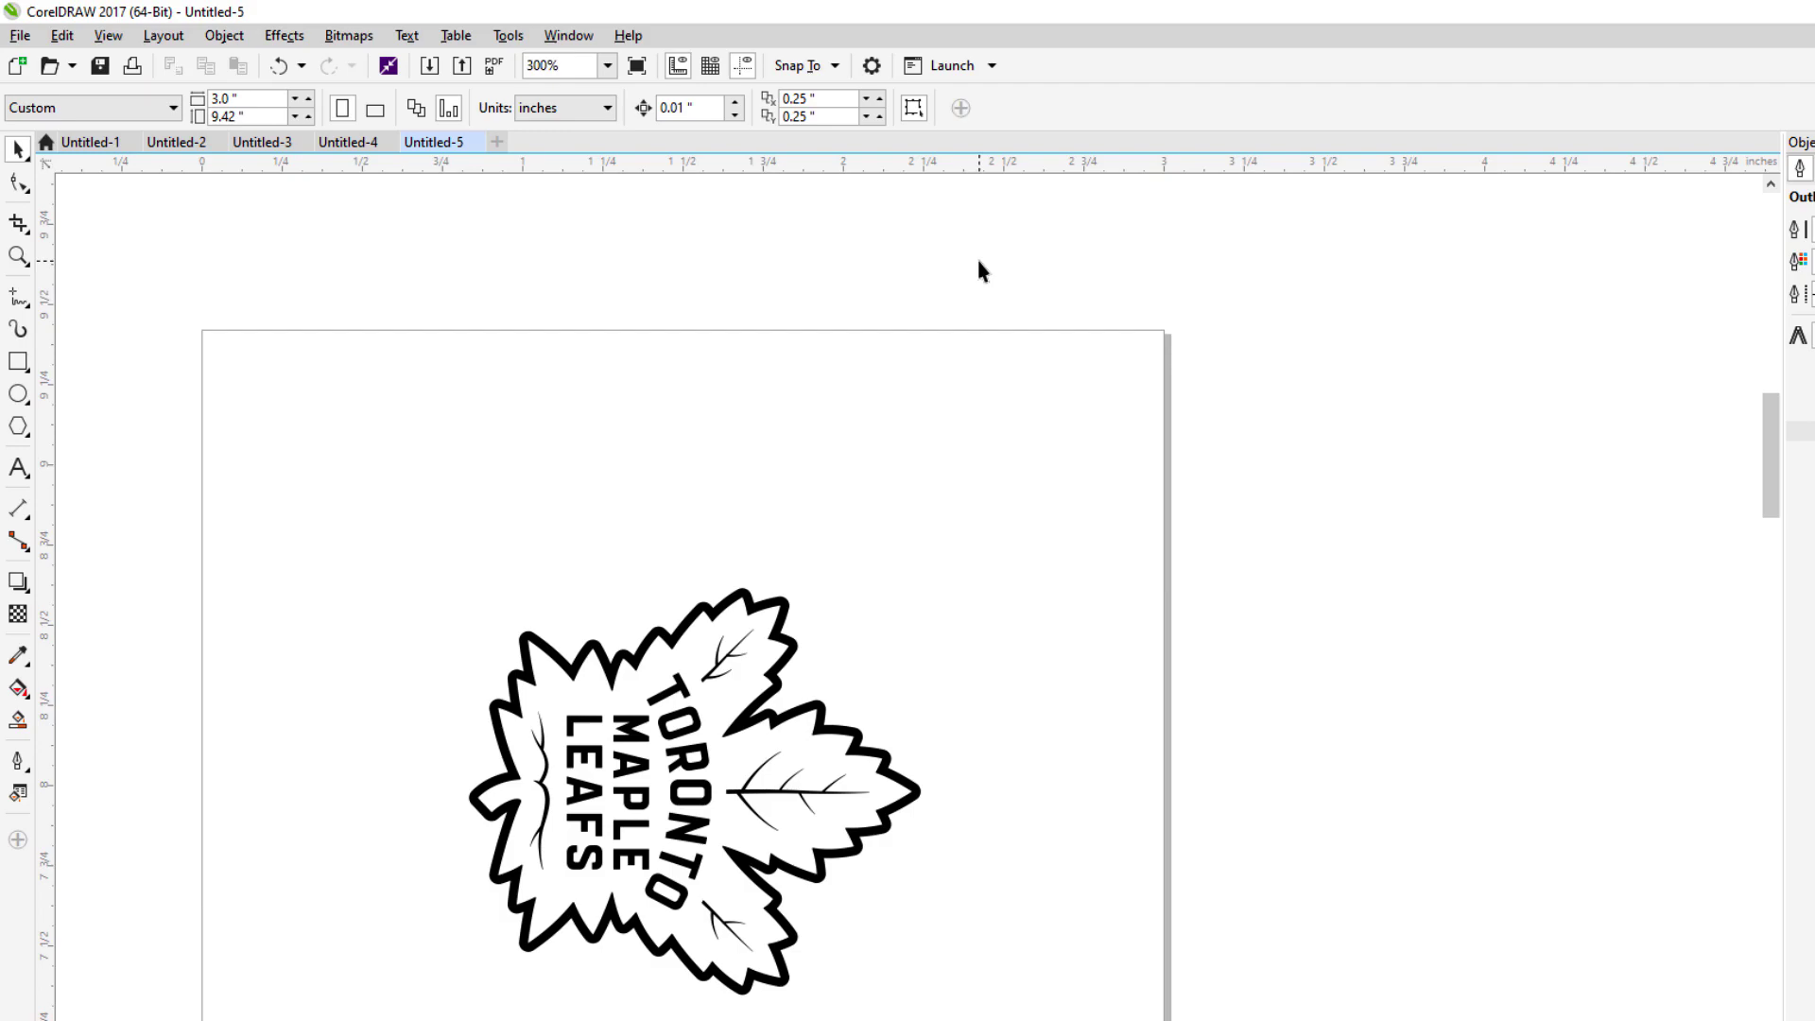
{"action": "left_click_drag", "start_coordinate": [447, 579], "coordinate": [1076, 1006]}
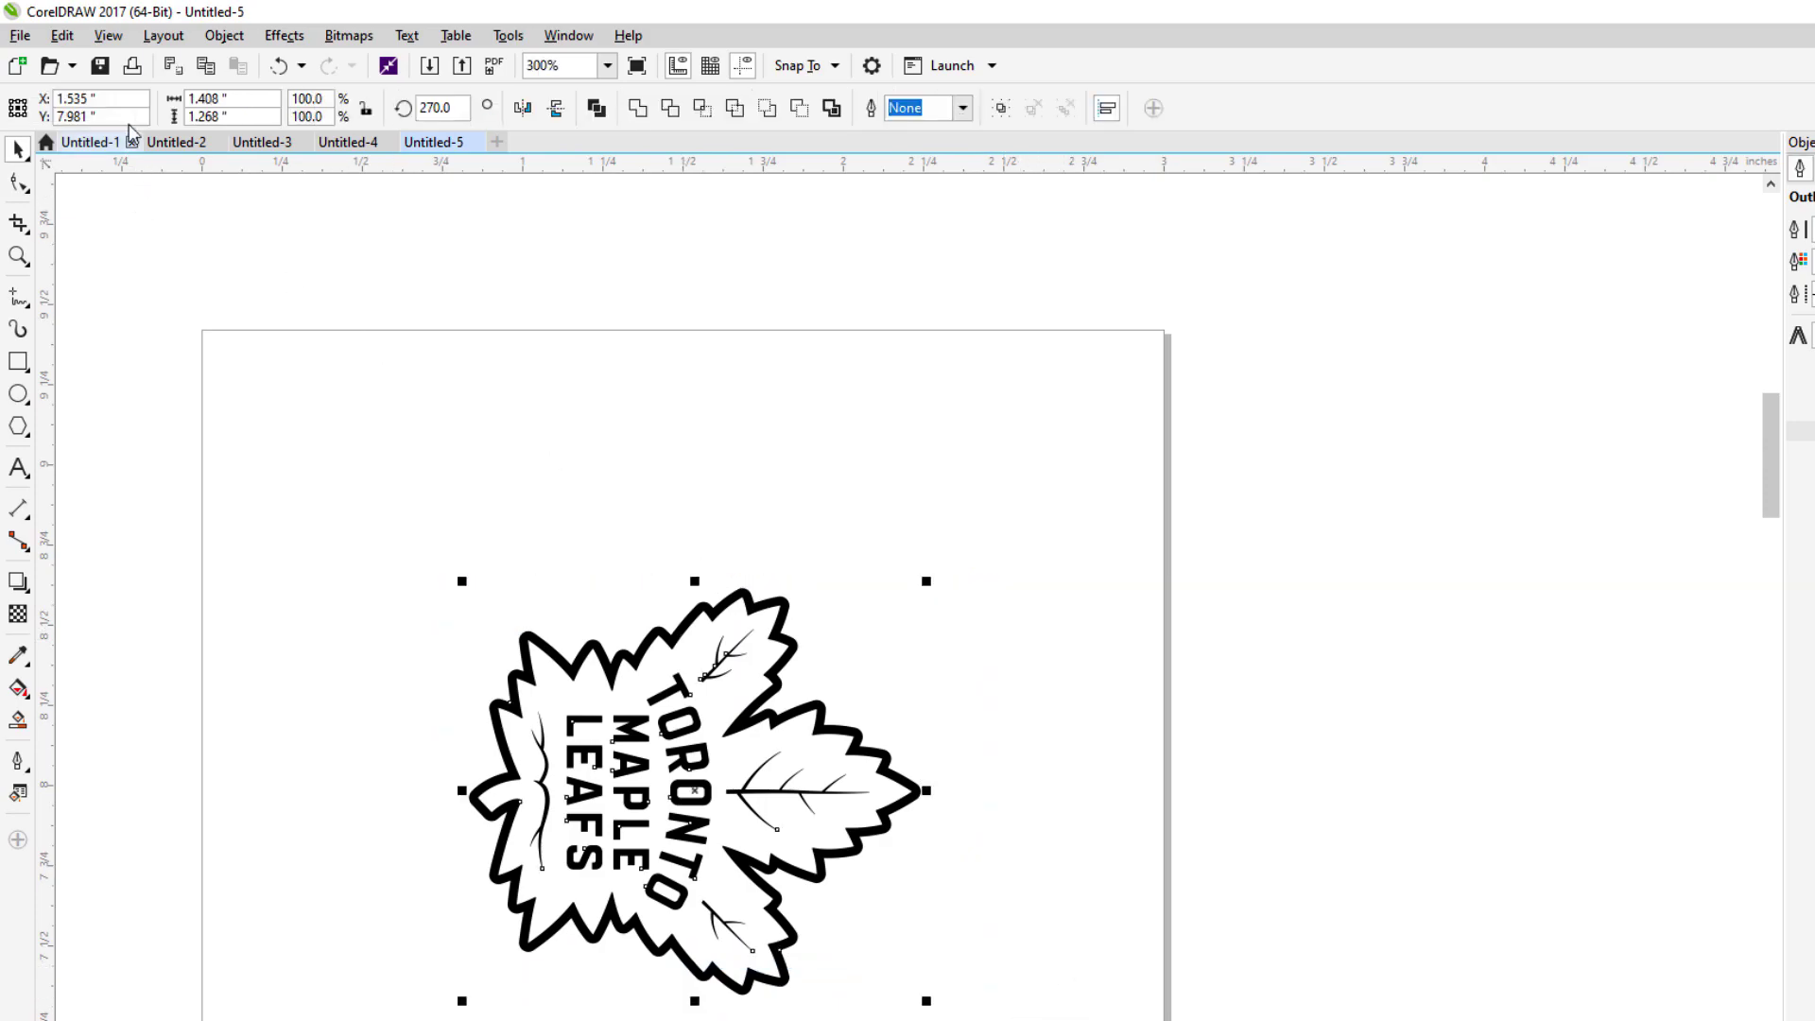
{"action": "left_click", "coordinate": [121, 383]}
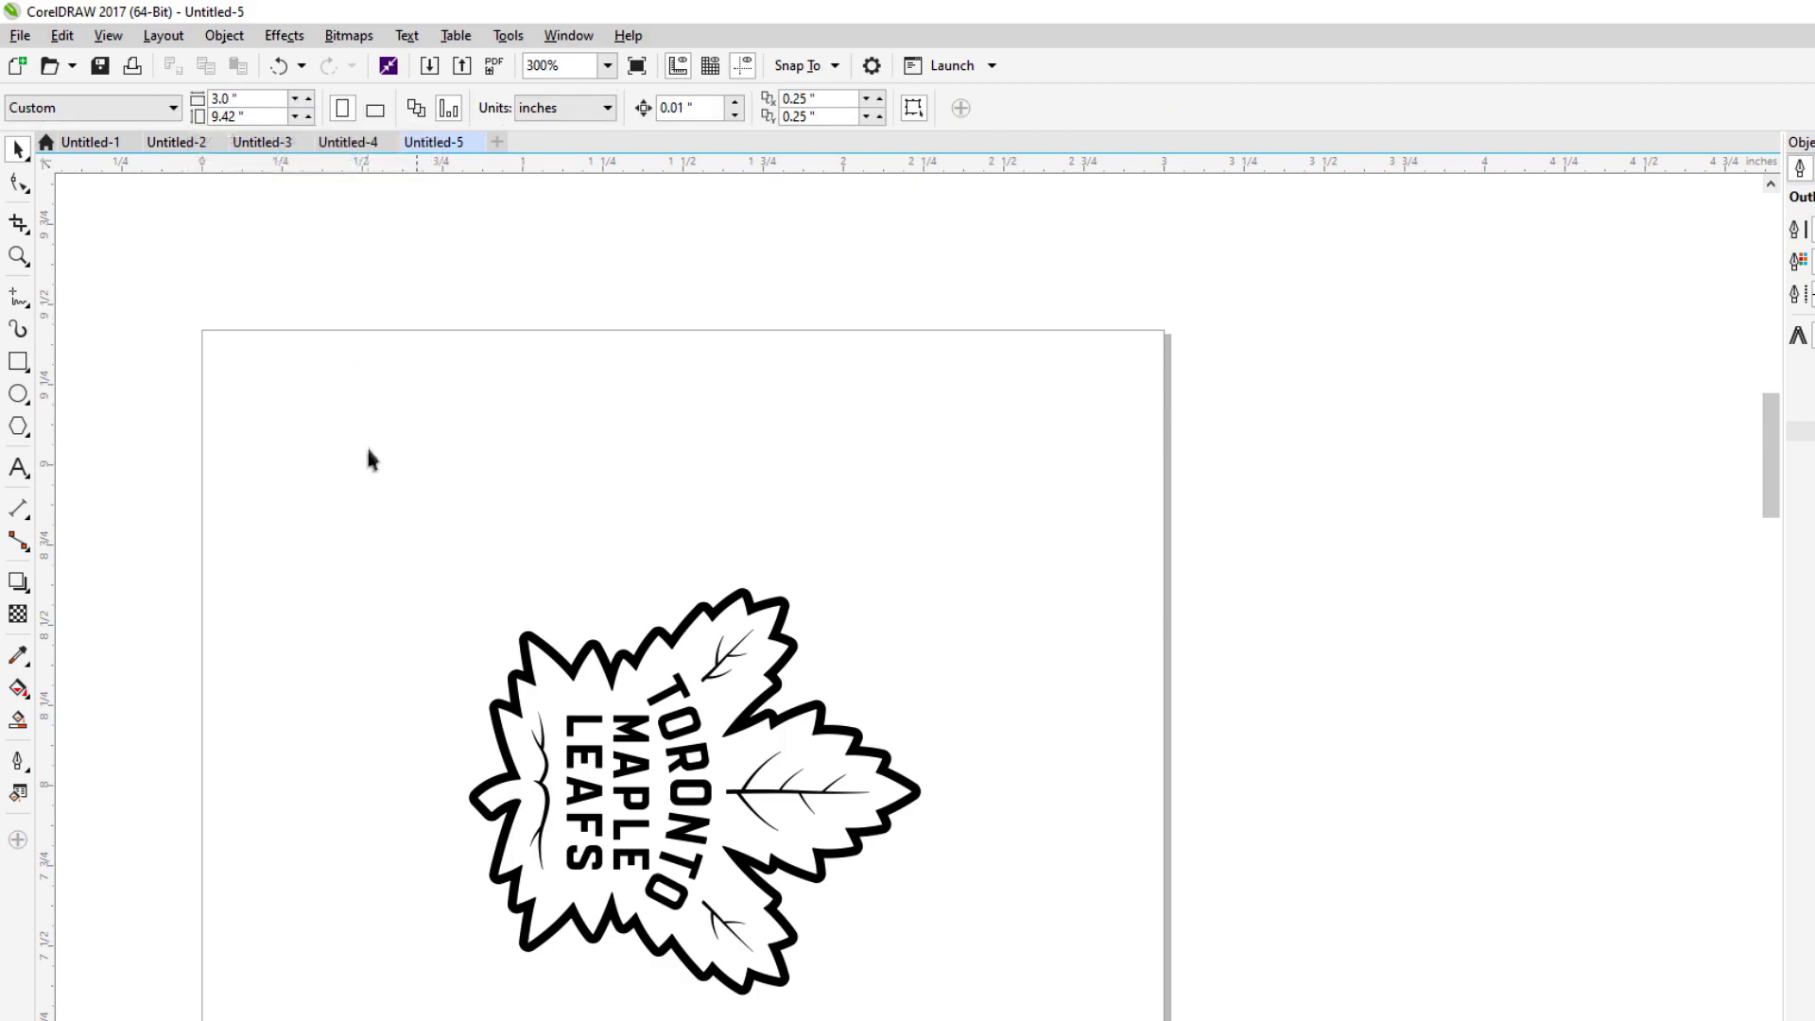
{"action": "left_click_drag", "start_coordinate": [395, 528], "coordinate": [984, 940]}
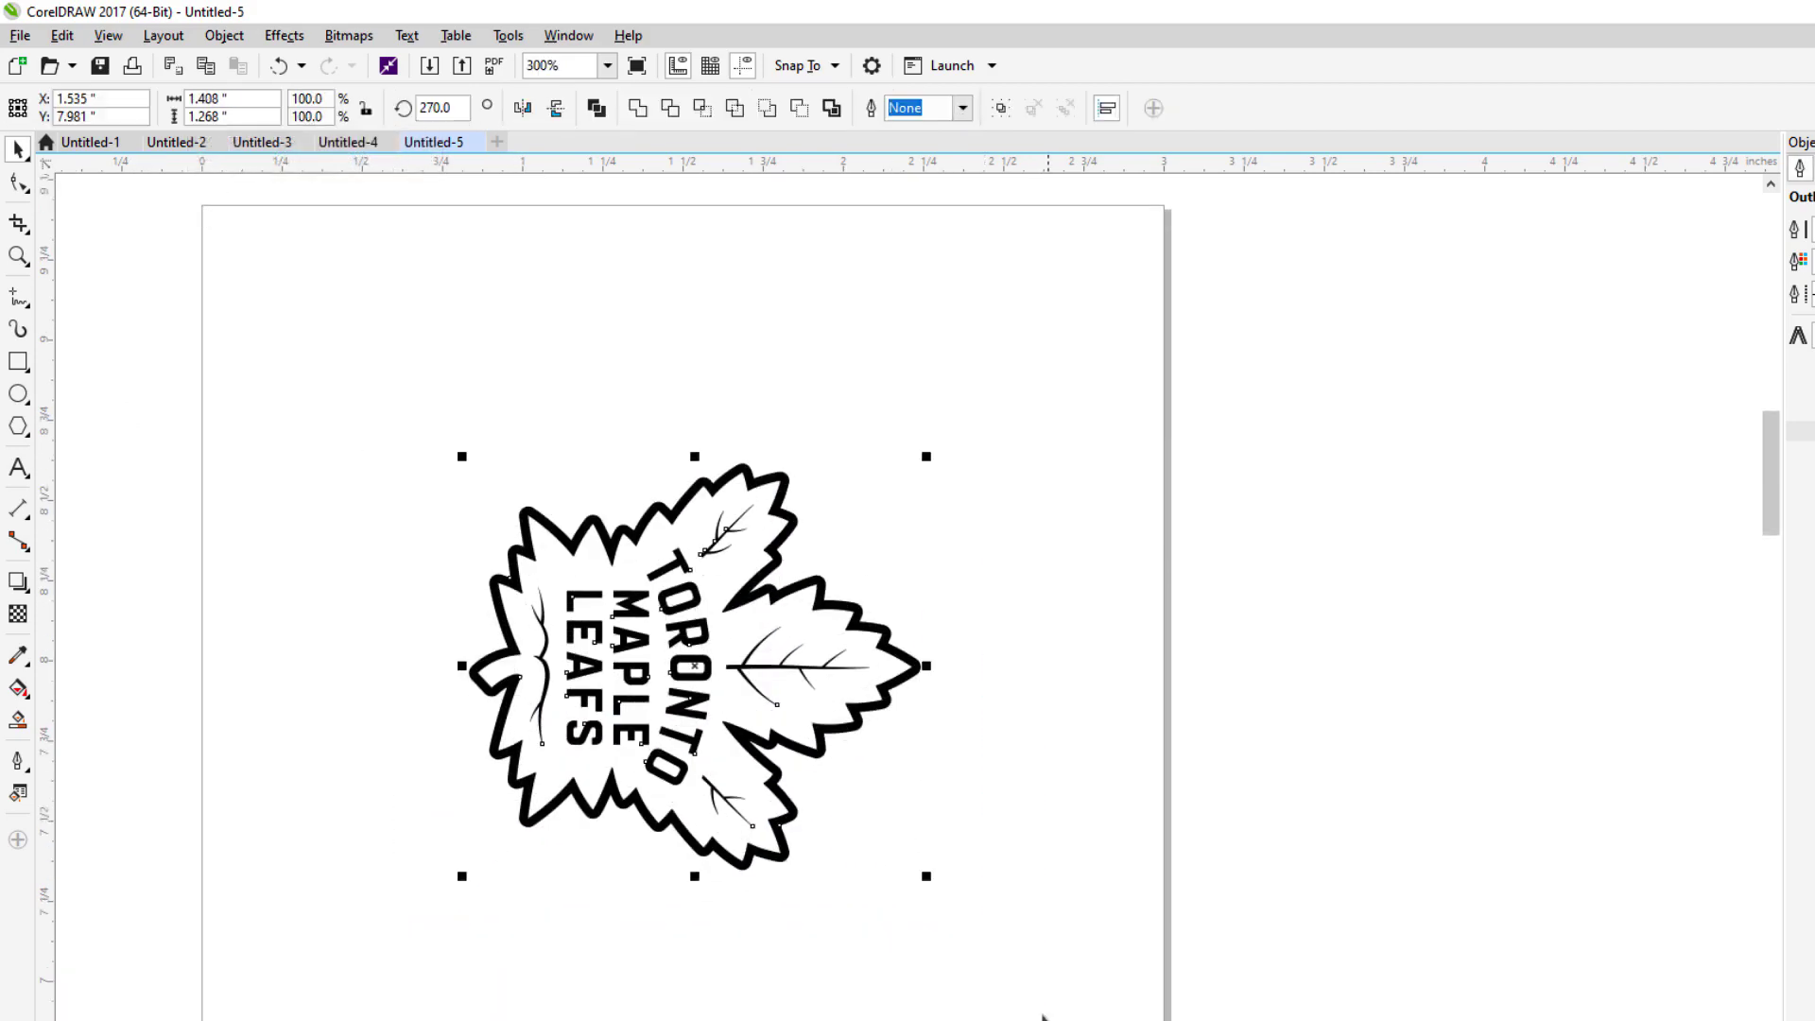
{"action": "left_click", "coordinate": [220, 102]}
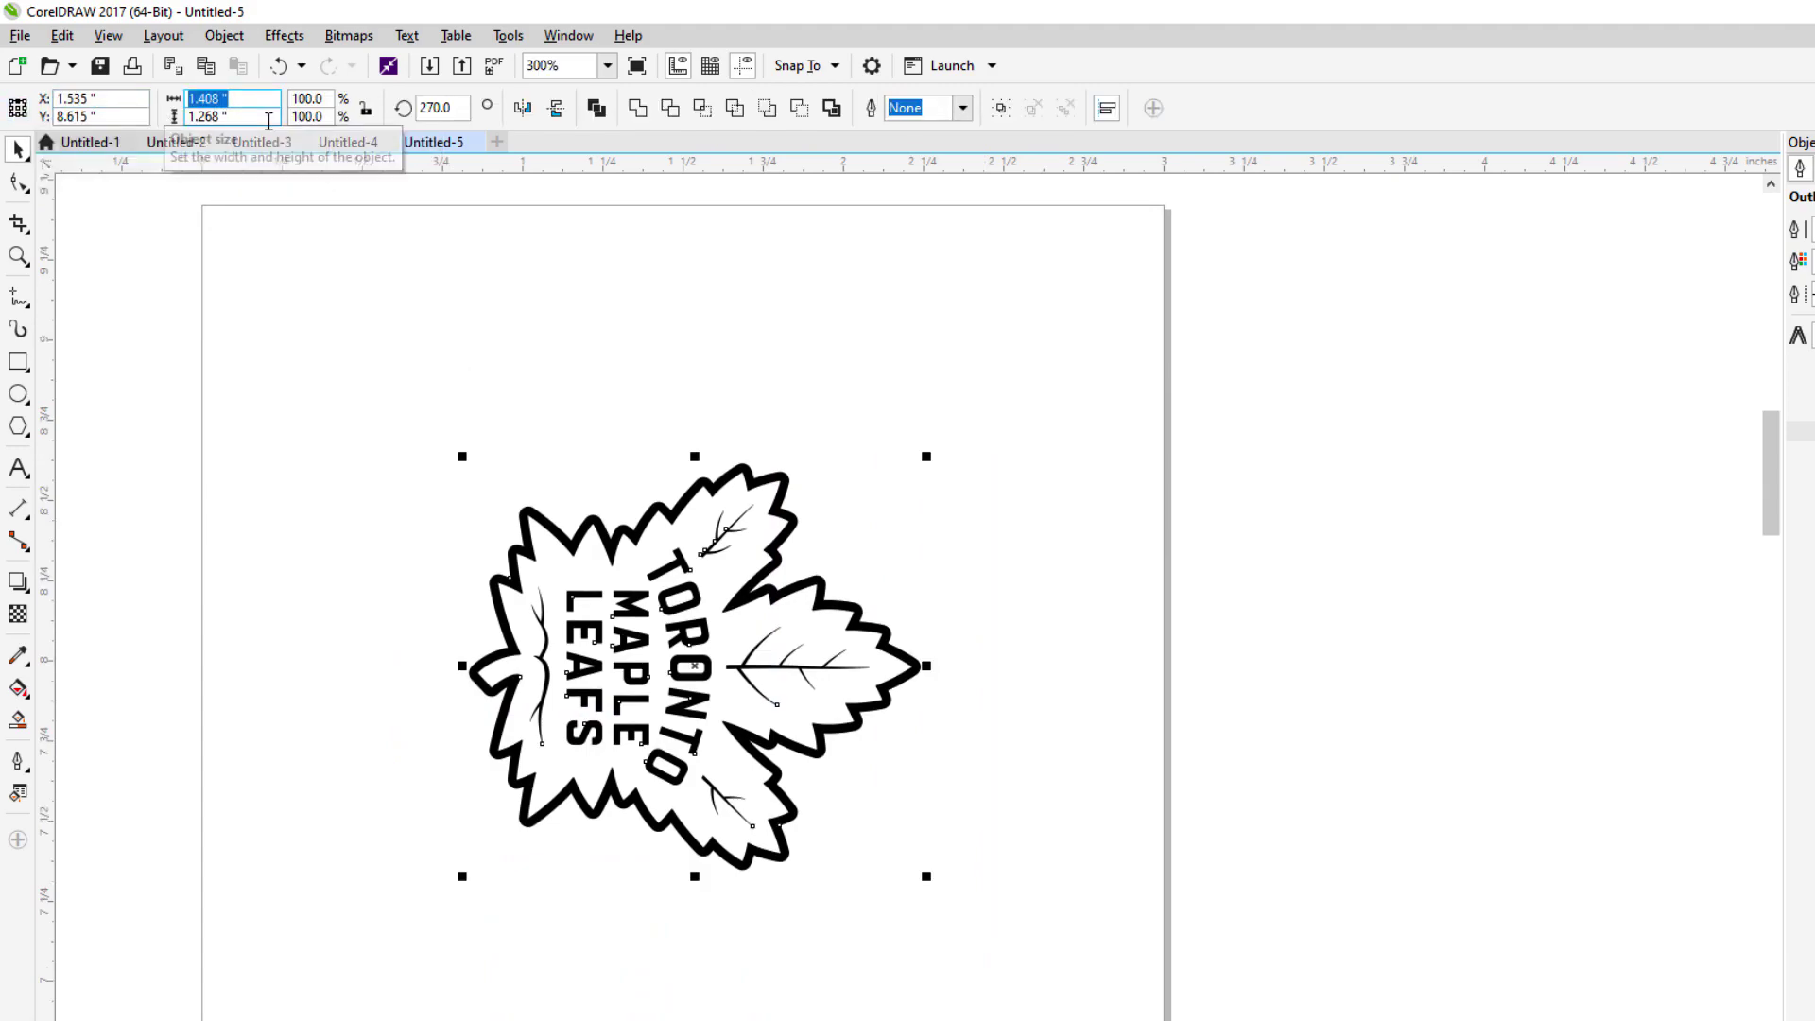
{"action": "left_click", "coordinate": [110, 117]}
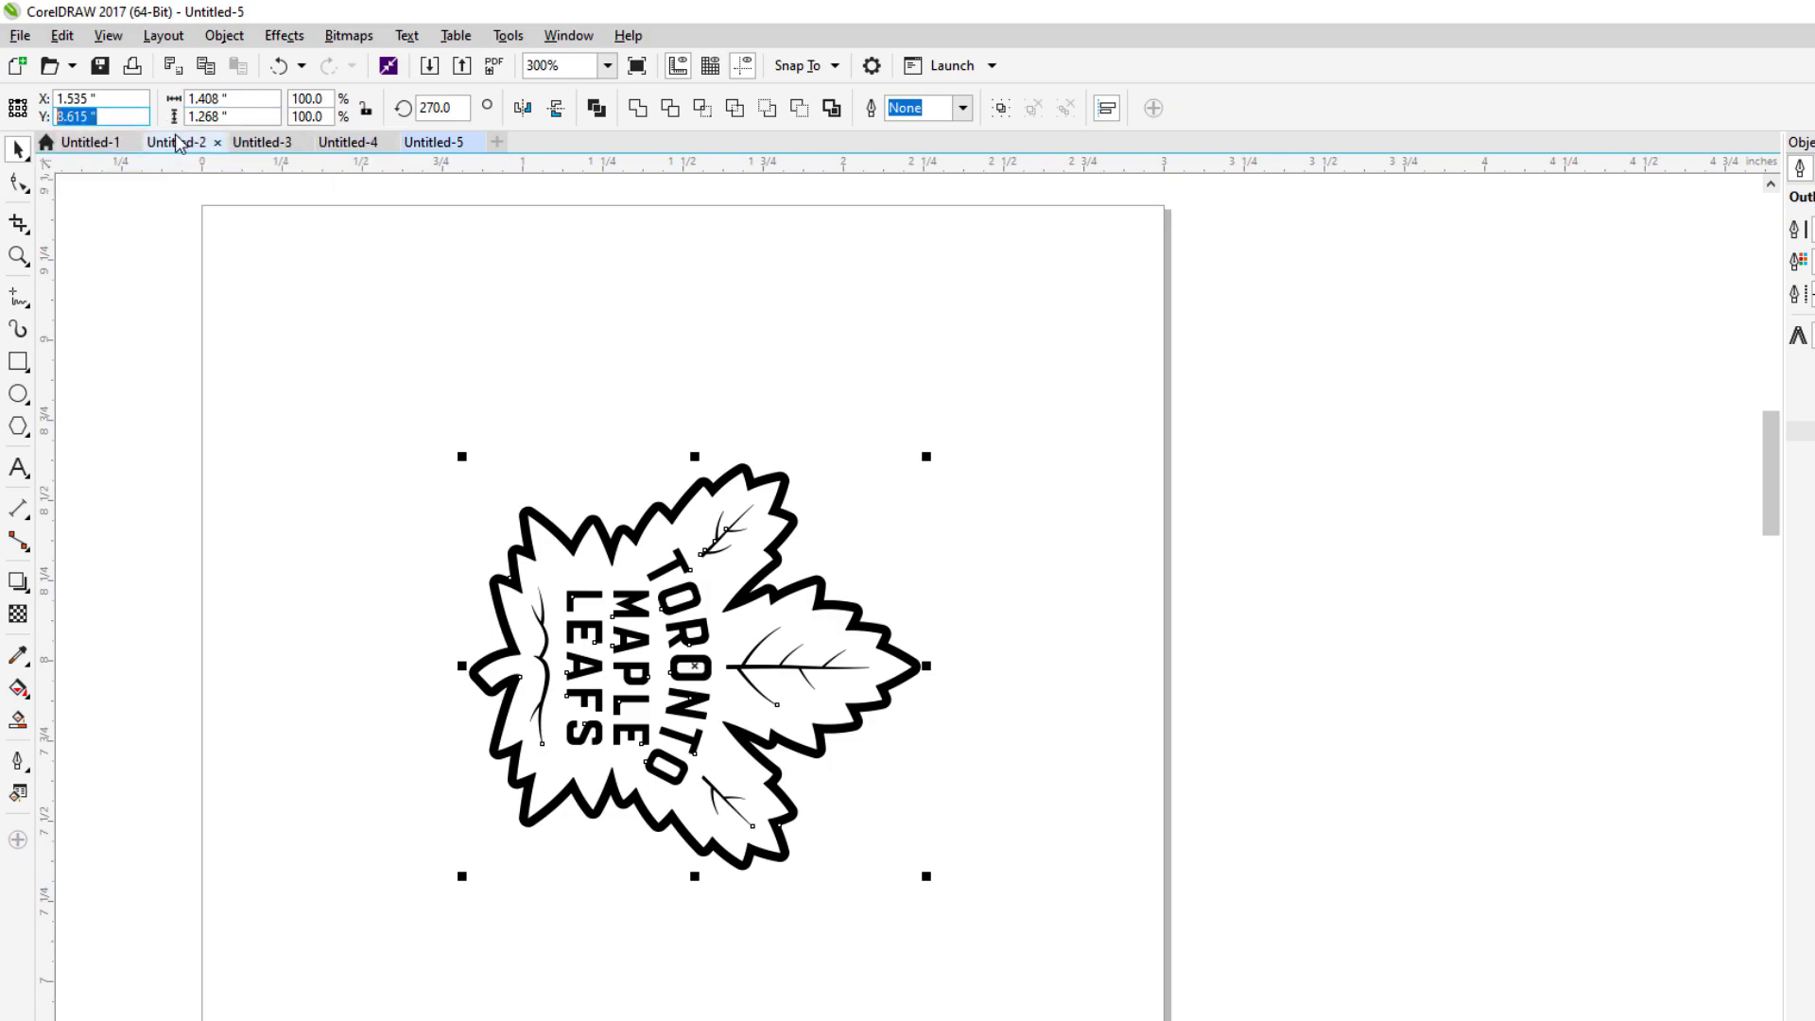
{"action": "type", "text": "8.42"}
{"action": "key", "text": "Return"}
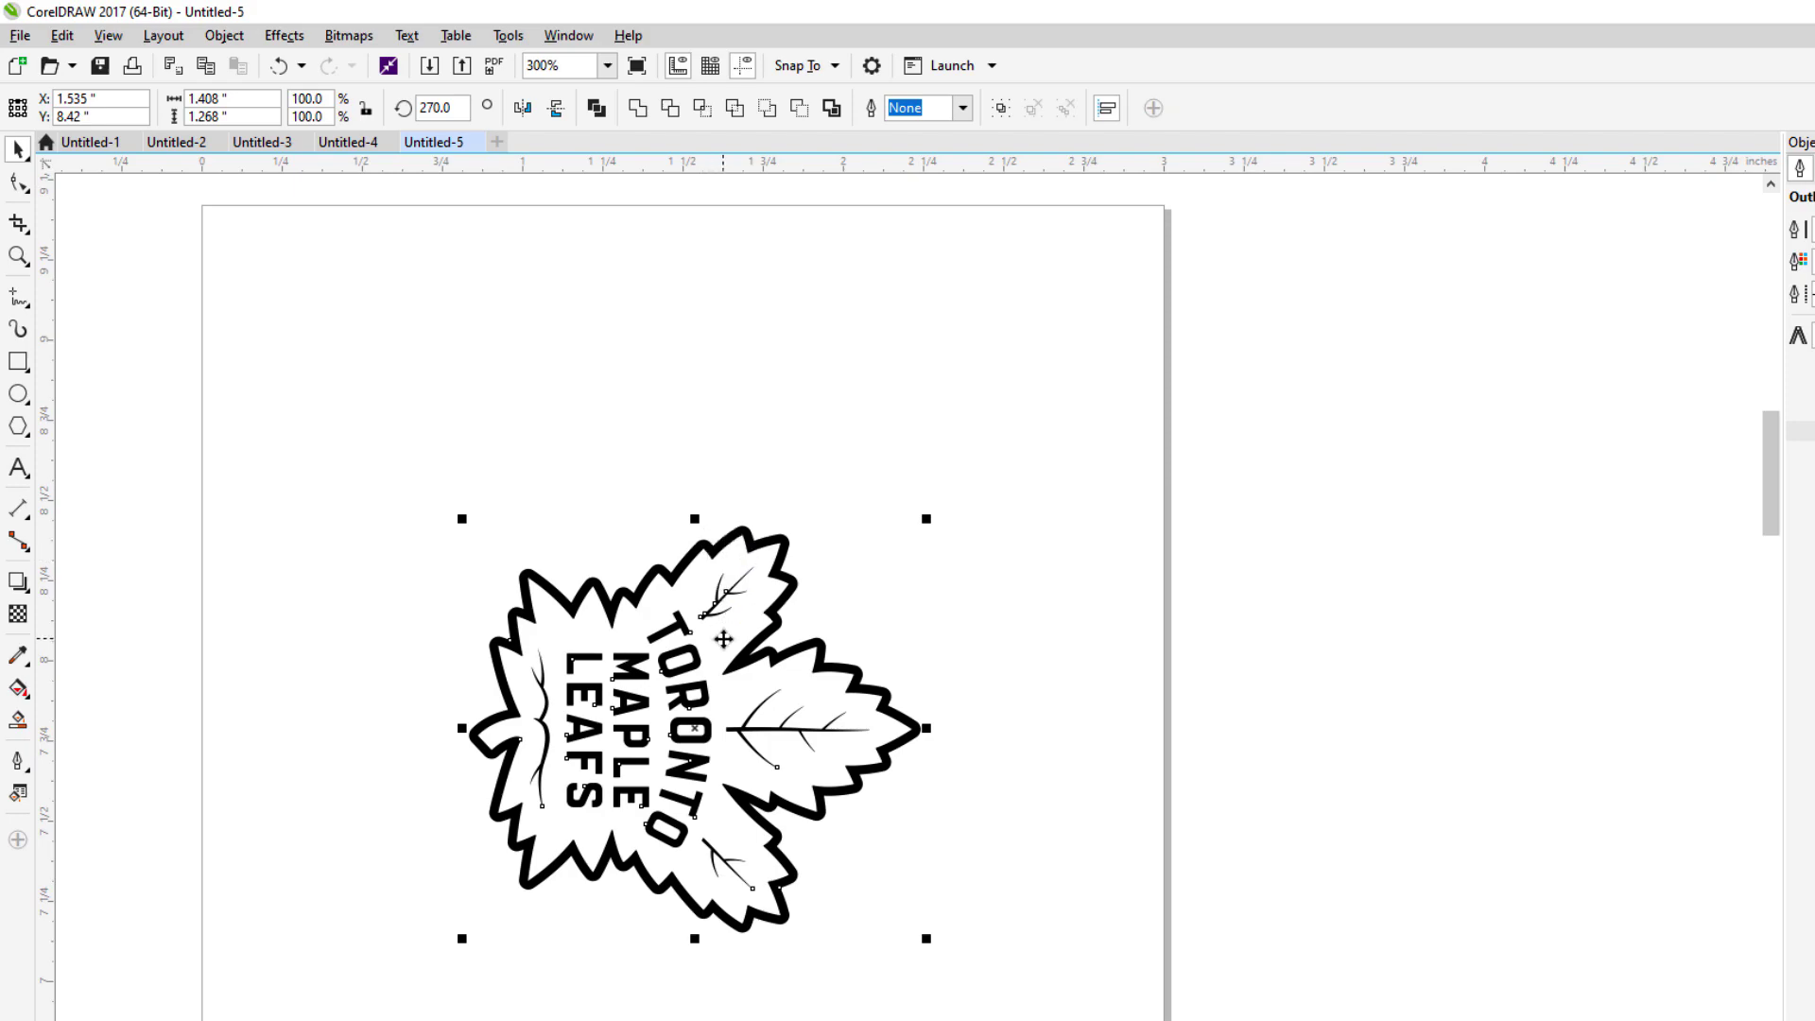
Undo the recent edits back to the unrotated maple leaf logo near the page's middle, keeping its outline set to None.
{"action": "scroll", "coordinate": [832, 974], "scroll_direction": "down", "scroll_amount": 3}
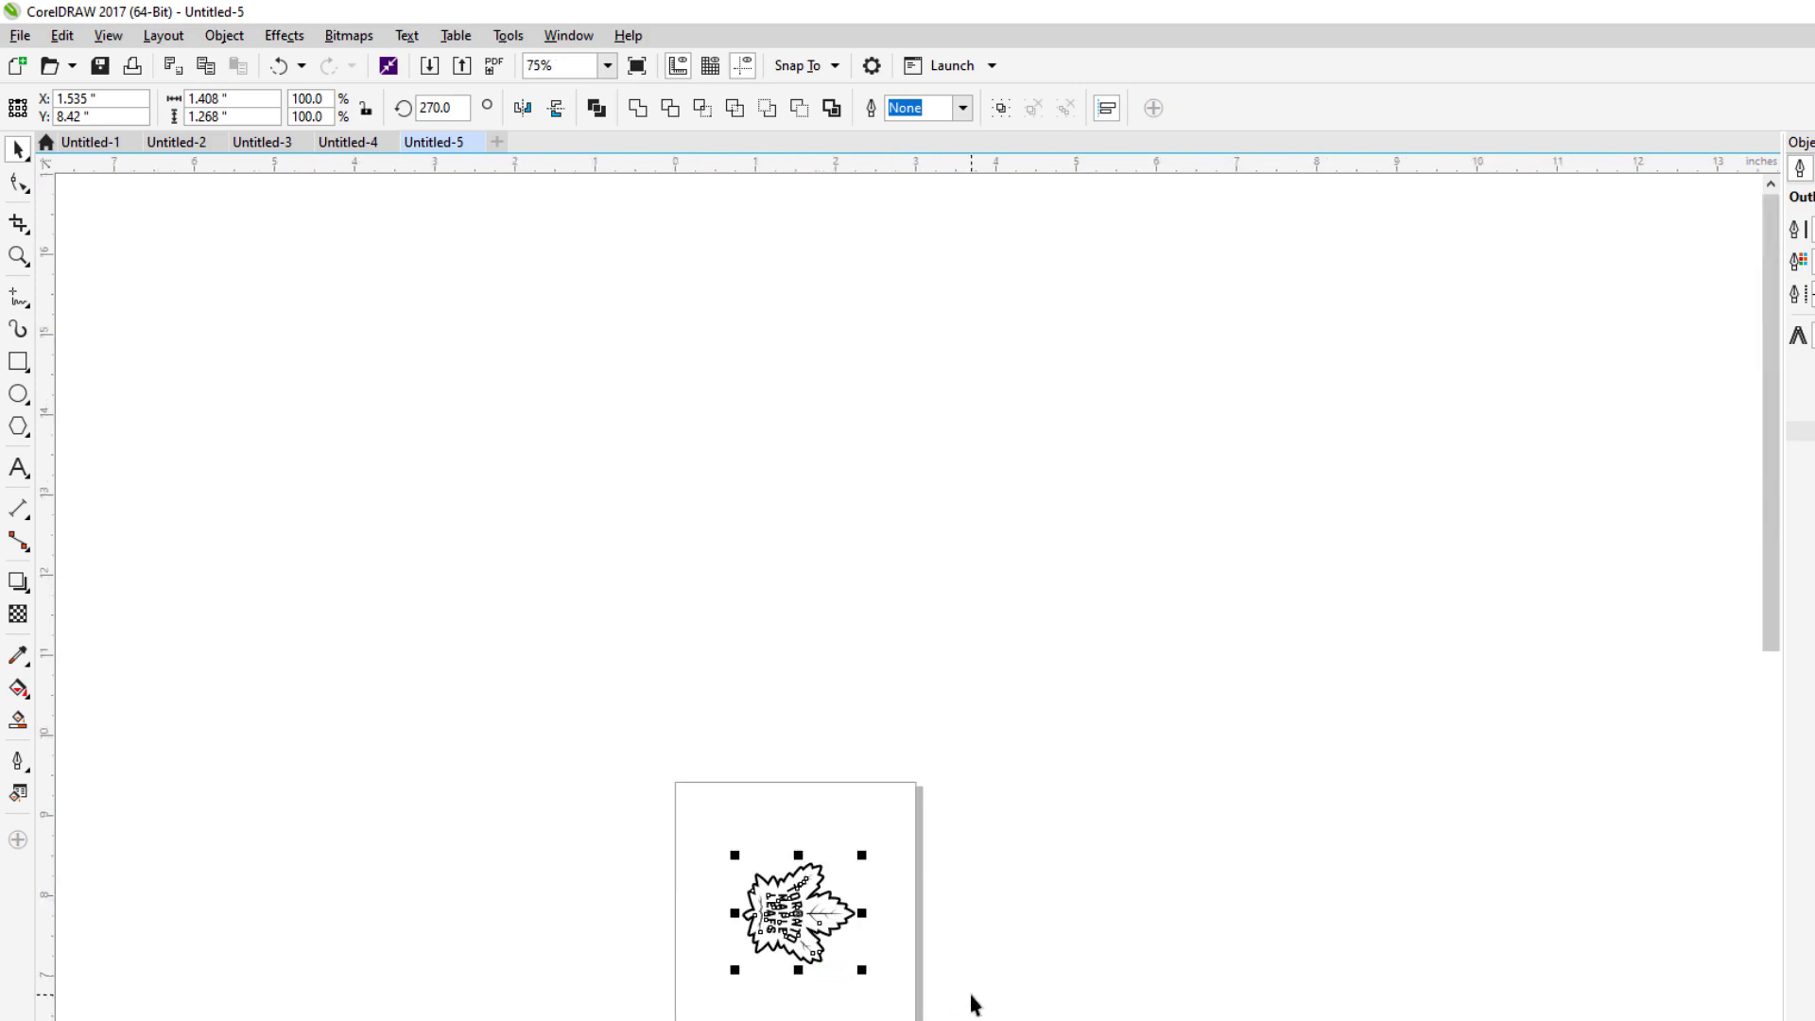
{"action": "key", "text": "ctrl+z"}
{"action": "key", "text": "ctrl+z"}
{"action": "key", "text": "ctrl+z"}
{"action": "key", "text": "ctrl+z"}
{"action": "key", "text": "ctrl+z"}
{"action": "key", "text": "ctrl+z"}
{"action": "key", "text": "ctrl+z"}
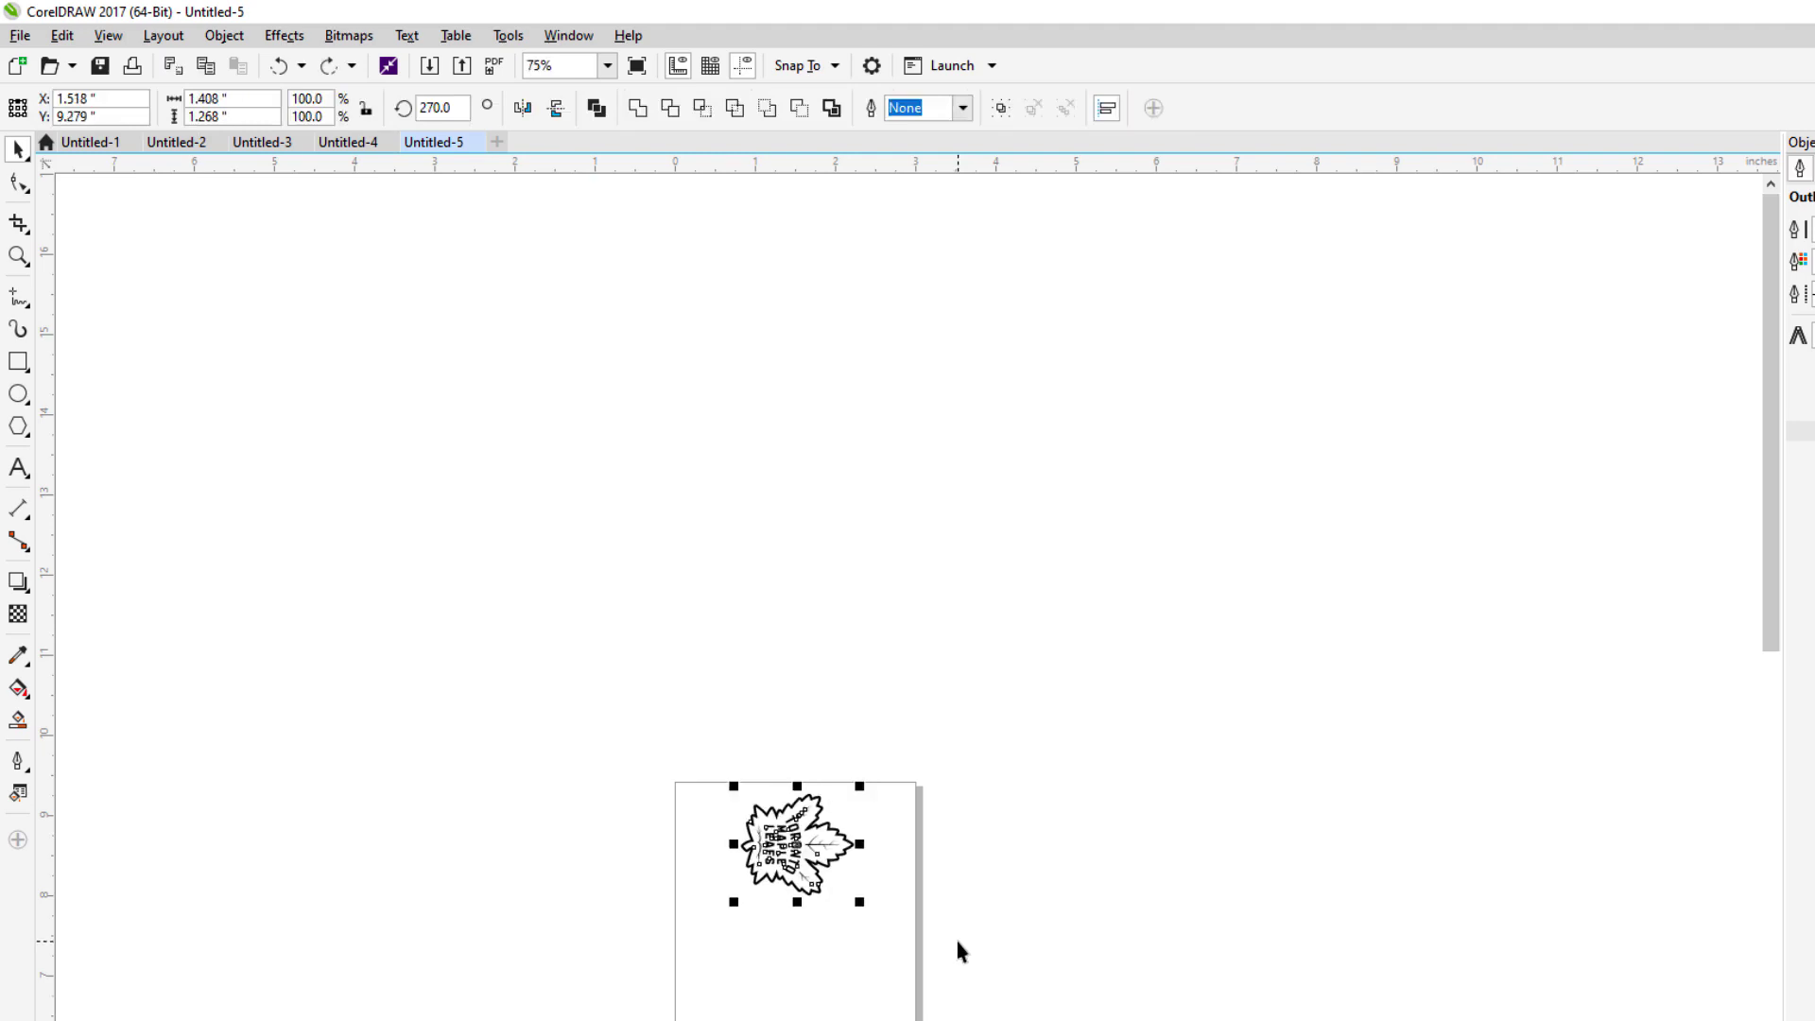
{"action": "key", "text": "ctrl+z"}
{"action": "key", "text": "ctrl+z"}
{"action": "key", "text": "ctrl+z"}
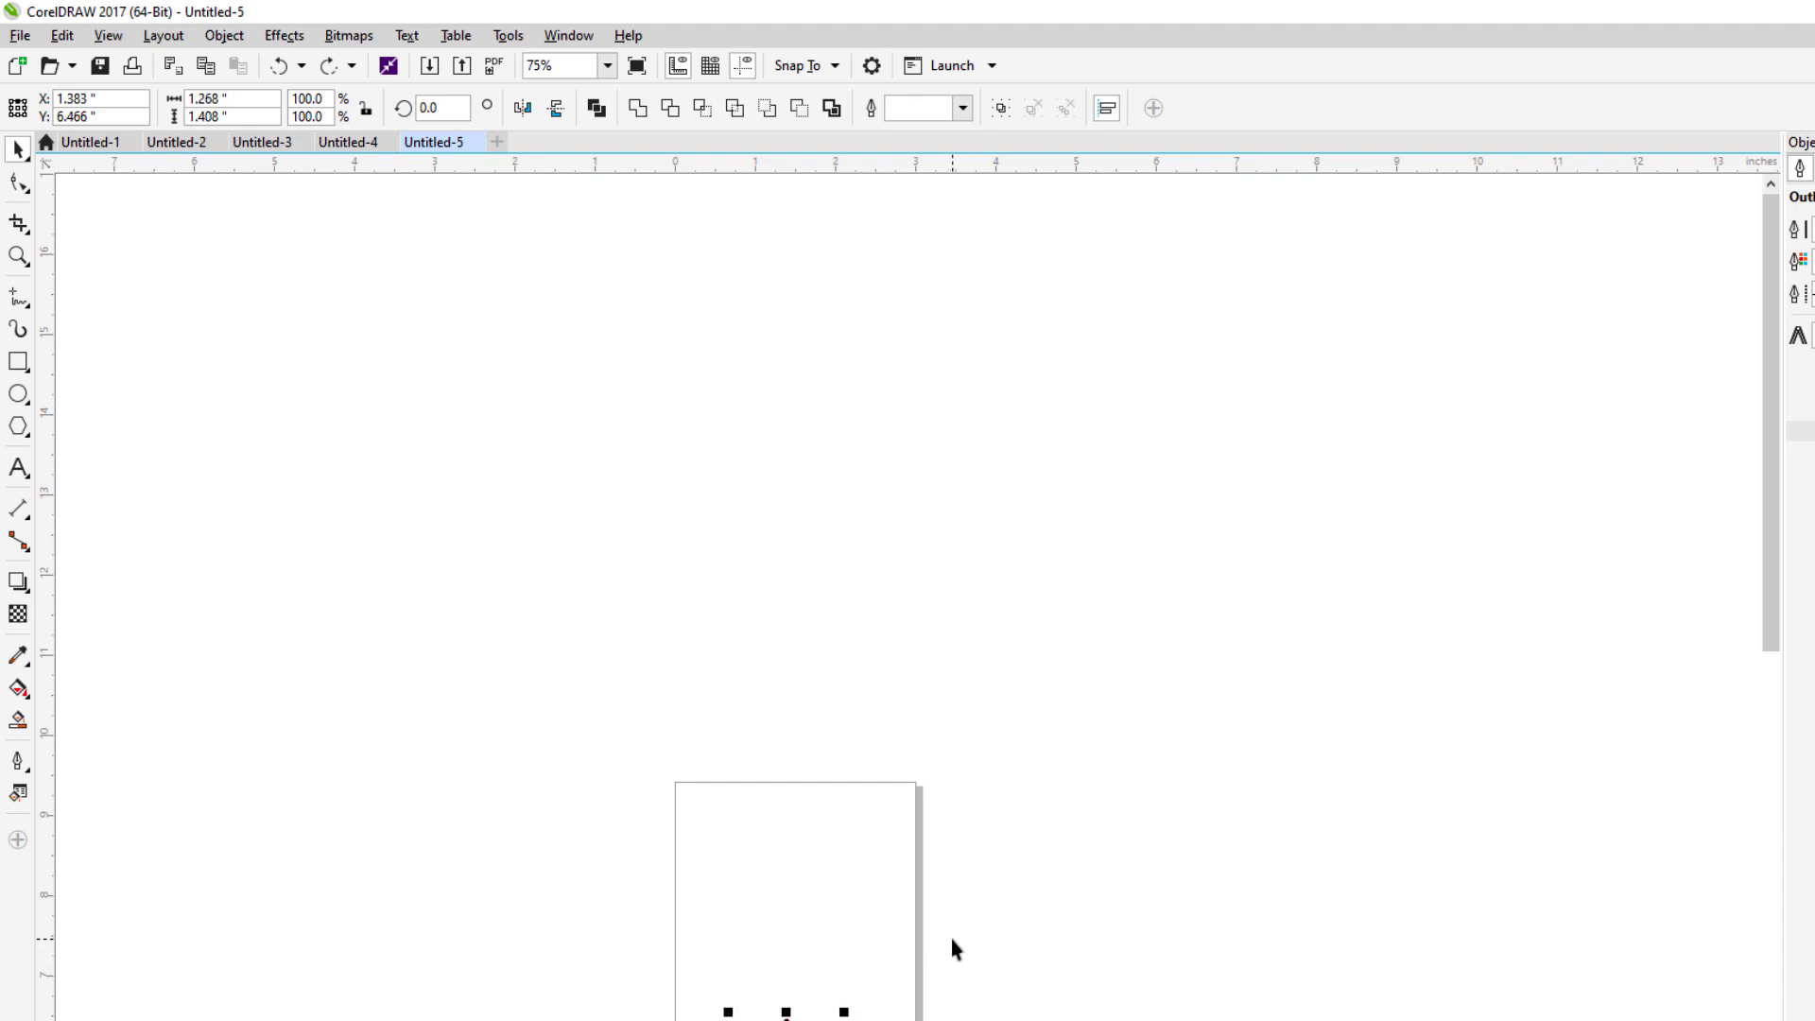
{"action": "key", "text": "ctrl+z"}
{"action": "key", "text": "ctrl+shift+z"}
Switch the page to landscape orientation and move the whole logo slightly right of the page's centre, about X 5.26, Y 2.27 inches.
{"action": "scroll", "coordinate": [1002, 704], "scroll_direction": "down", "scroll_amount": 4}
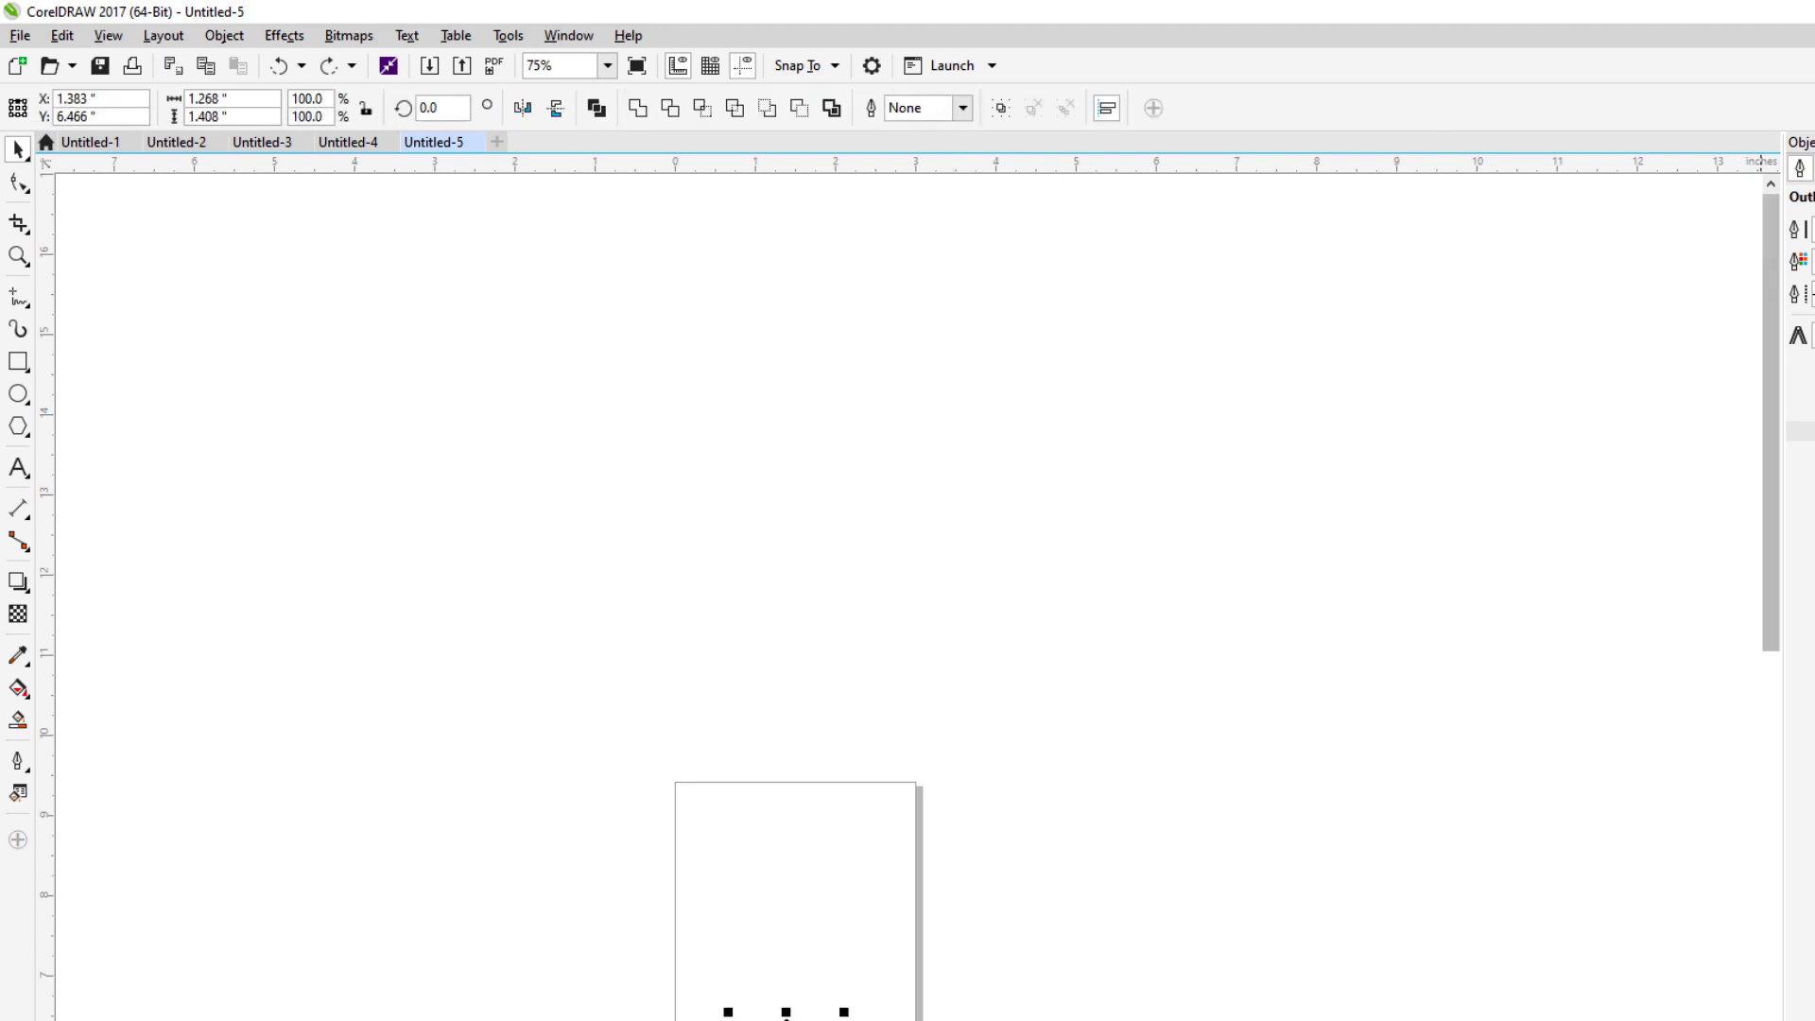
{"action": "left_click", "coordinate": [430, 198]}
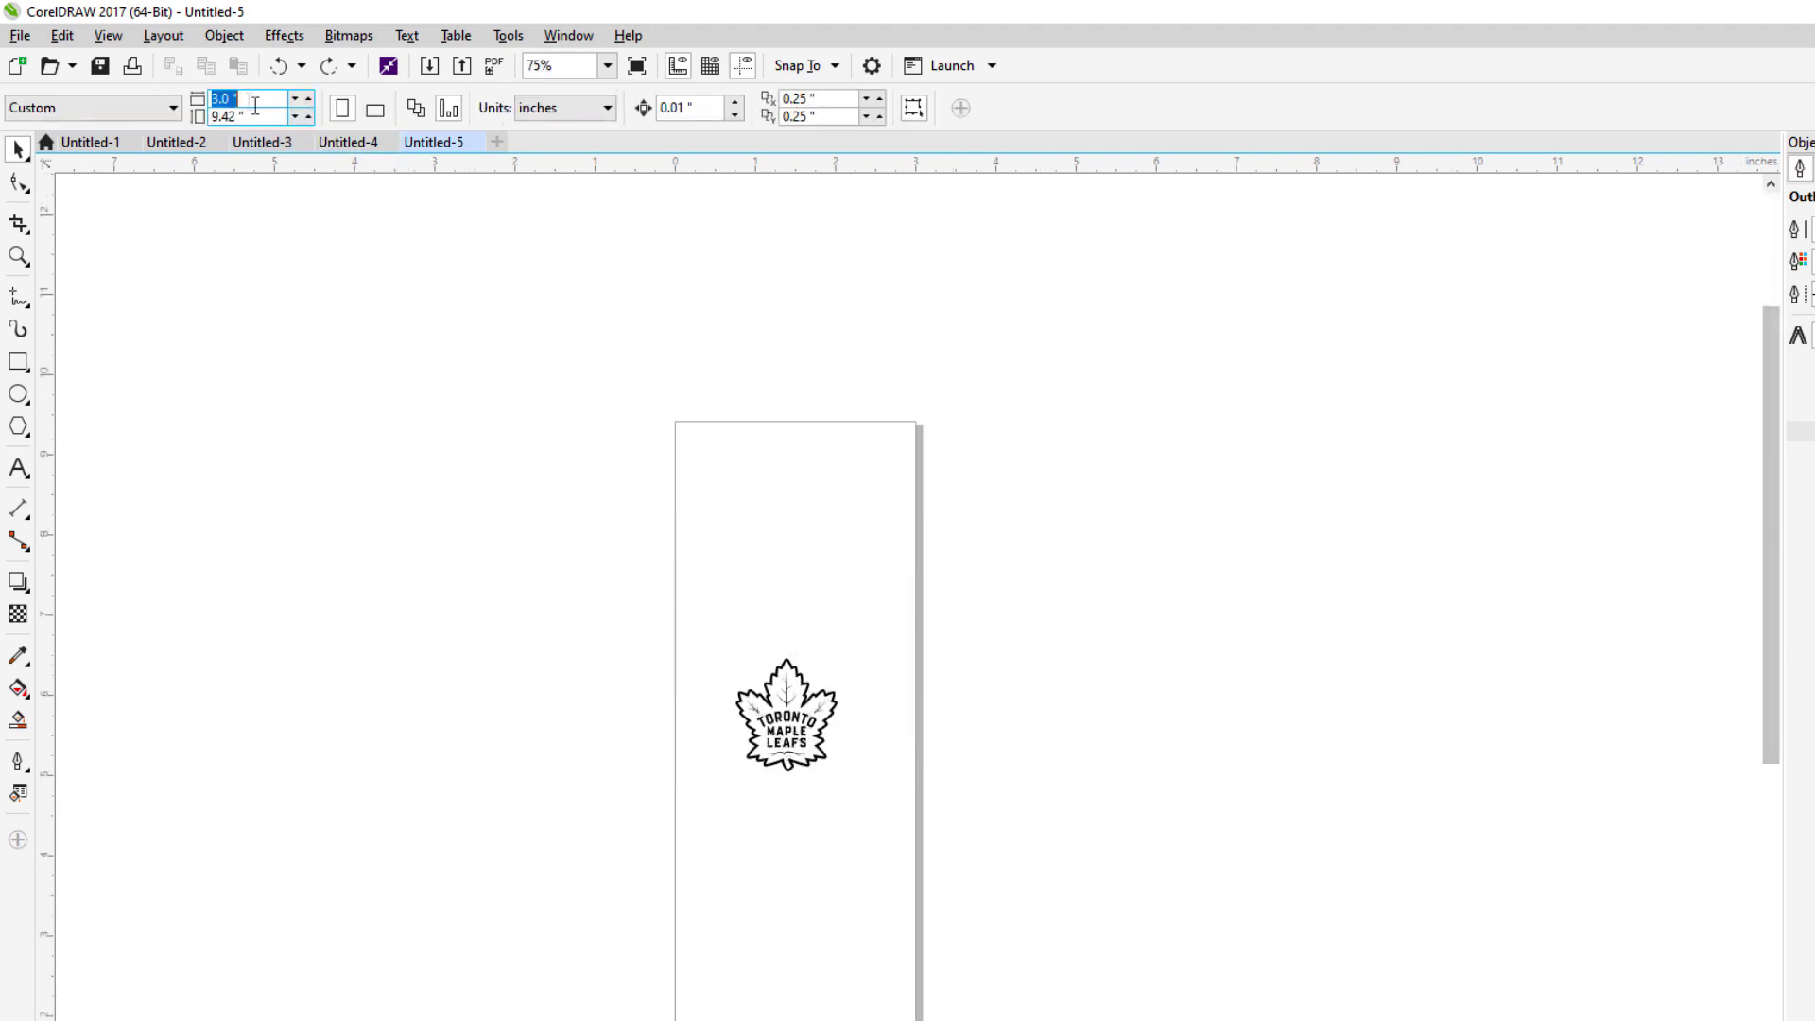
{"action": "left_click", "coordinate": [374, 109]}
{"action": "left_click_drag", "start_coordinate": [644, 346], "coordinate": [1133, 657]}
{"action": "left_click_drag", "start_coordinate": [844, 521], "coordinate": [494, 634]}
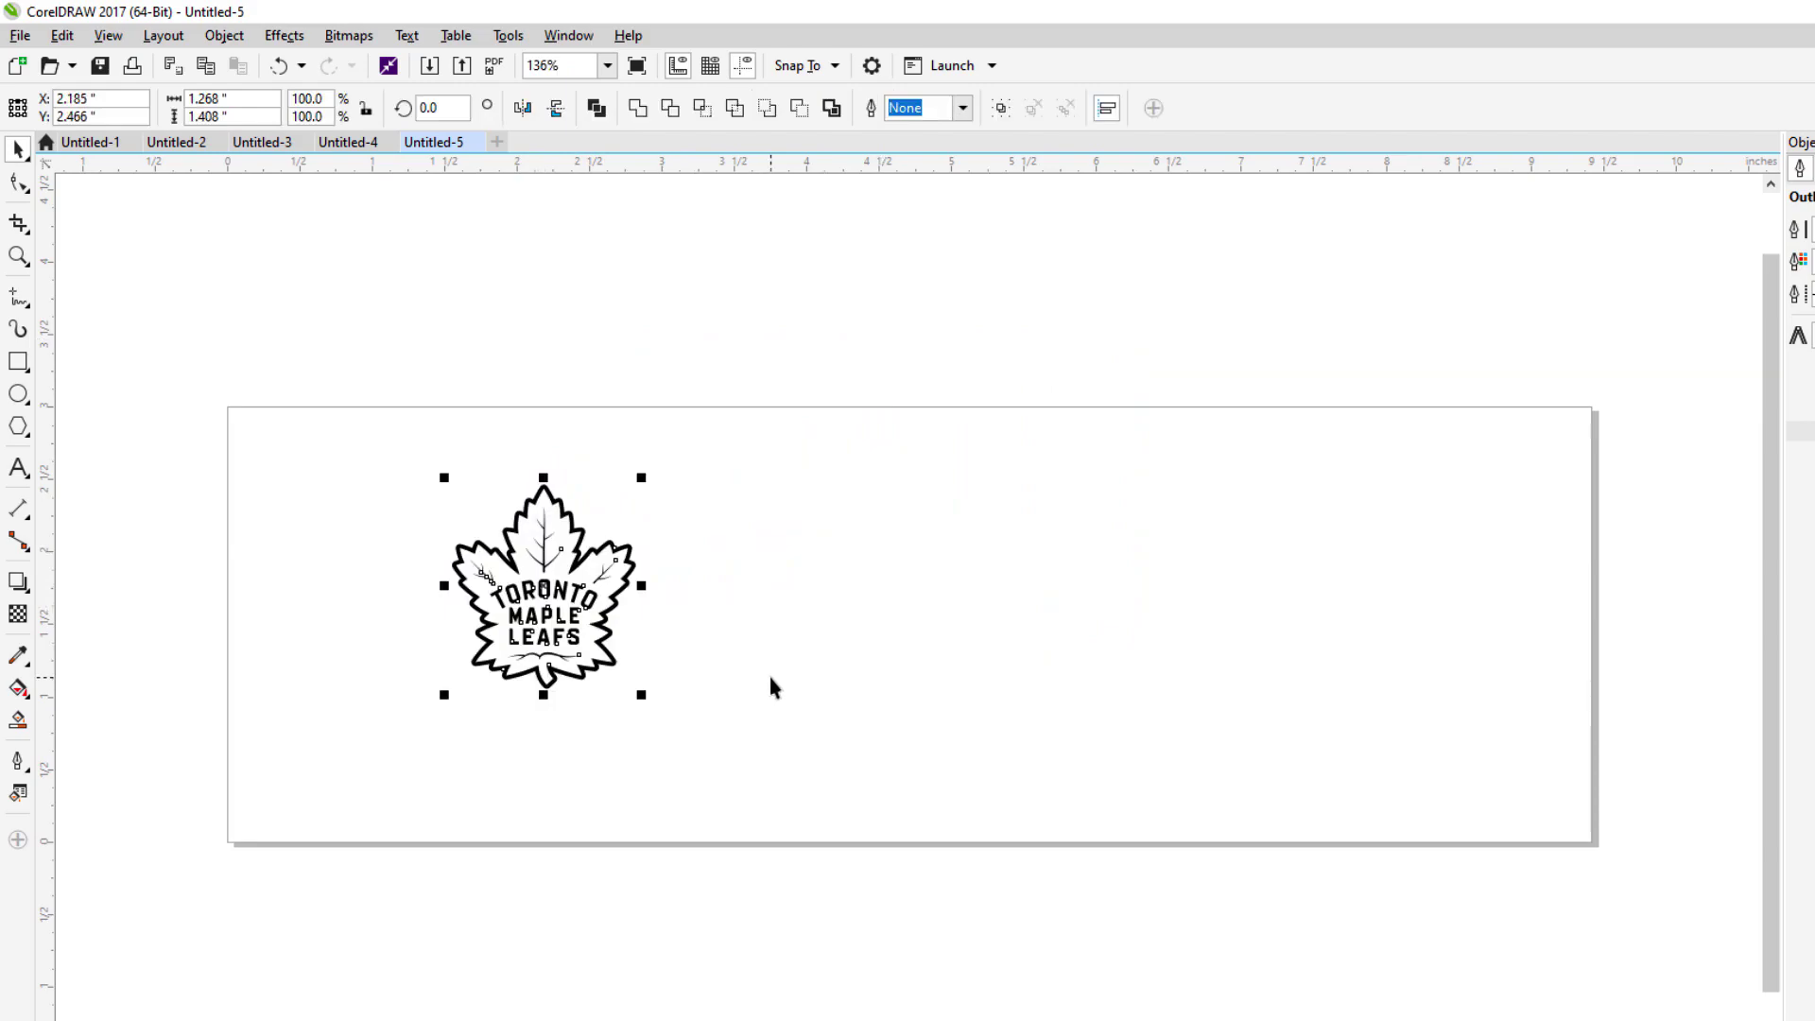
{"action": "left_click_drag", "start_coordinate": [638, 607], "coordinate": [1027, 628]}
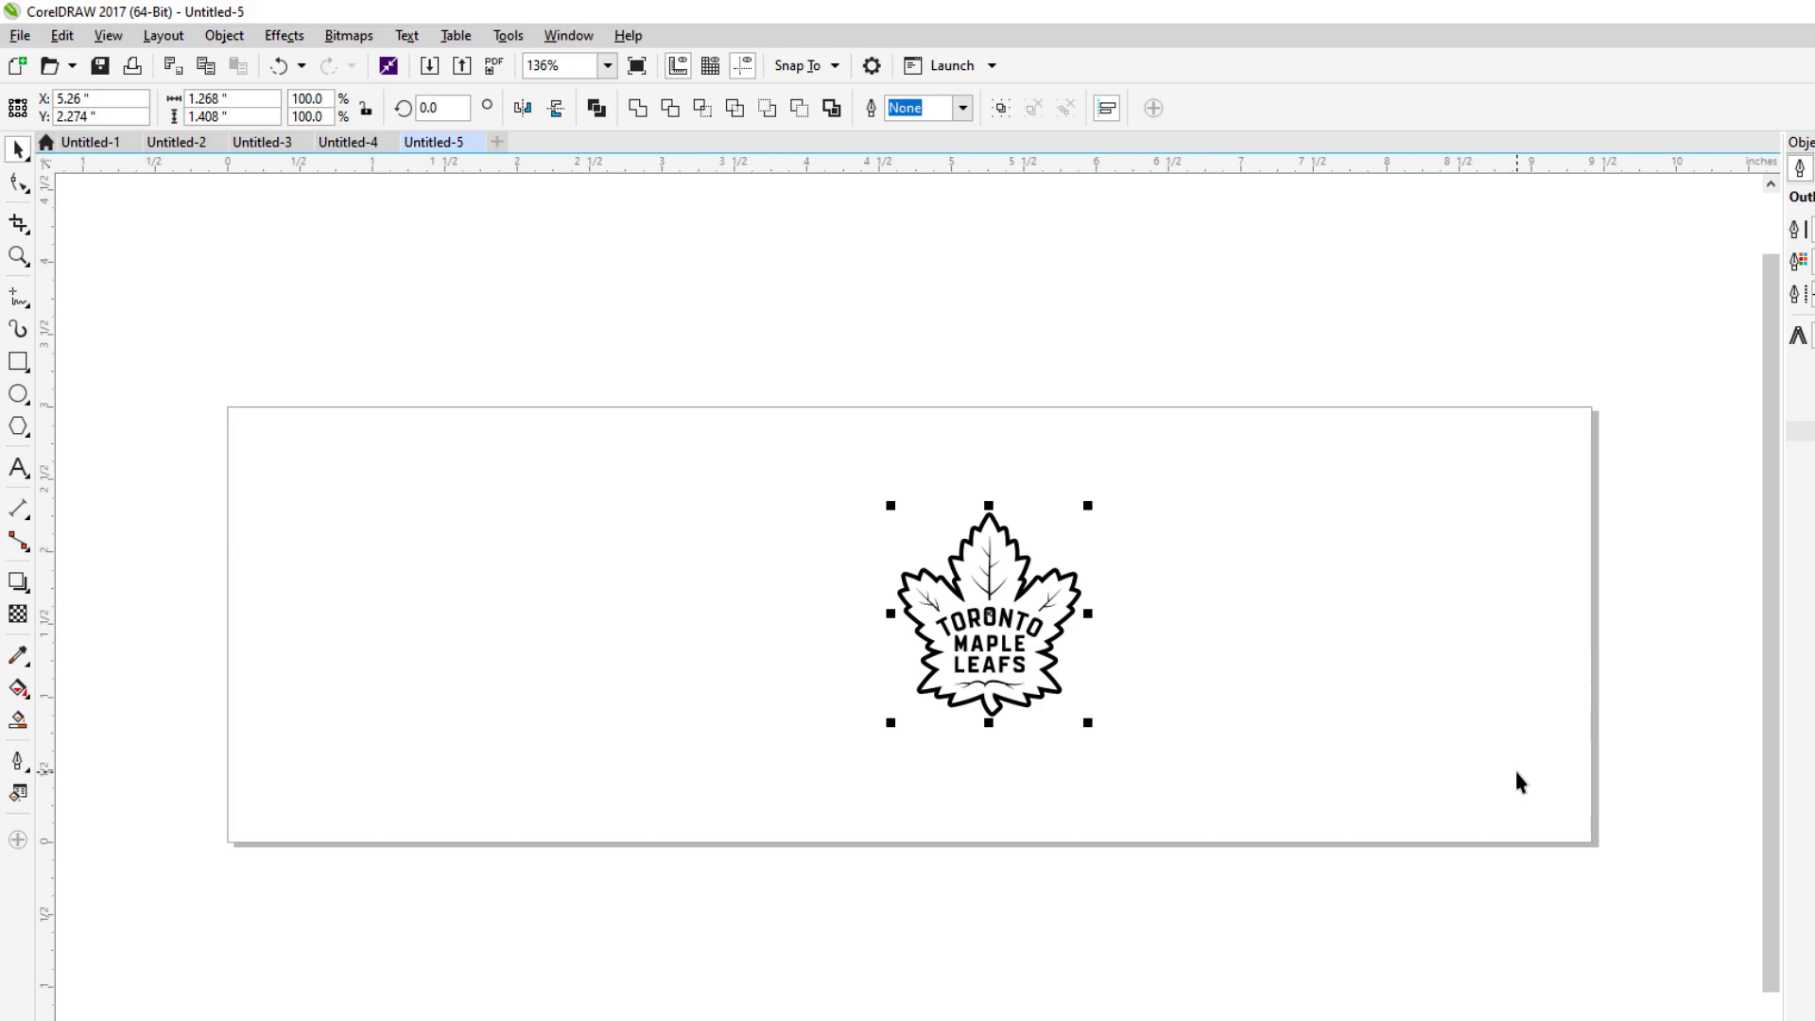
Print only the current page to the Trotec Engraver v11.4.0, accepting its existing printer preferences.
{"action": "key", "text": "ctrl+p"}
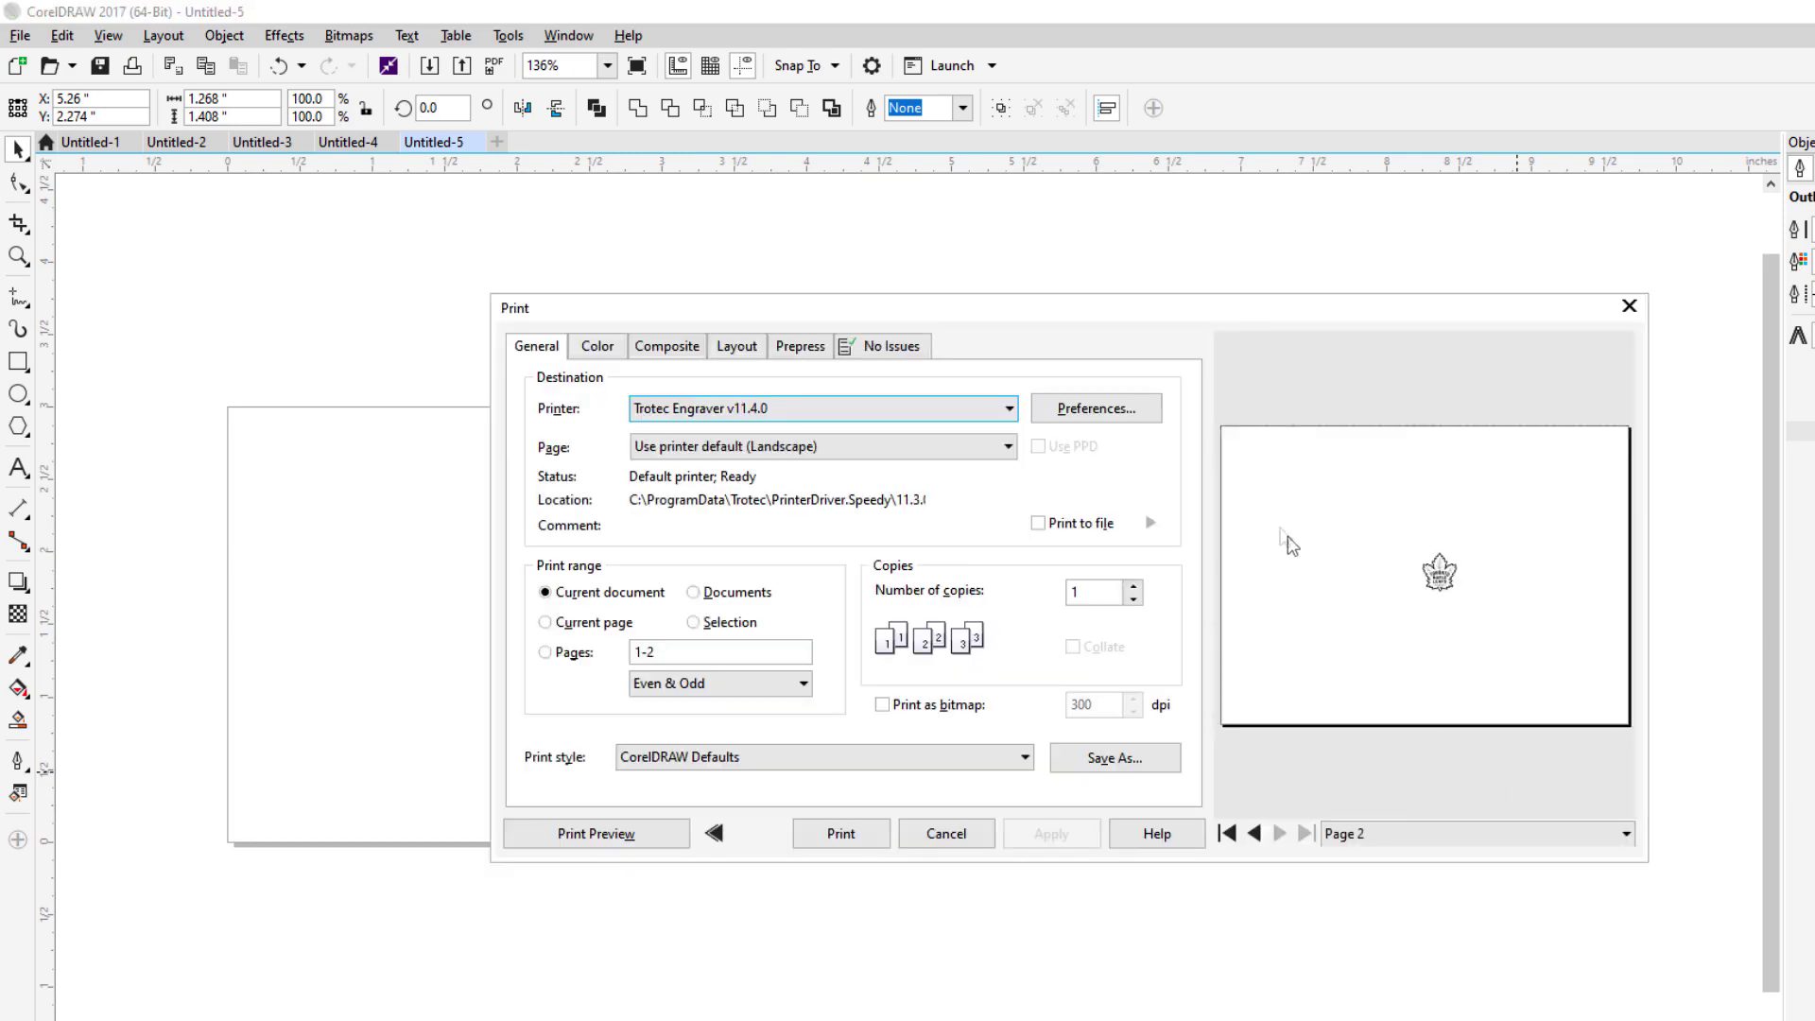
{"action": "left_click", "coordinate": [1101, 409]}
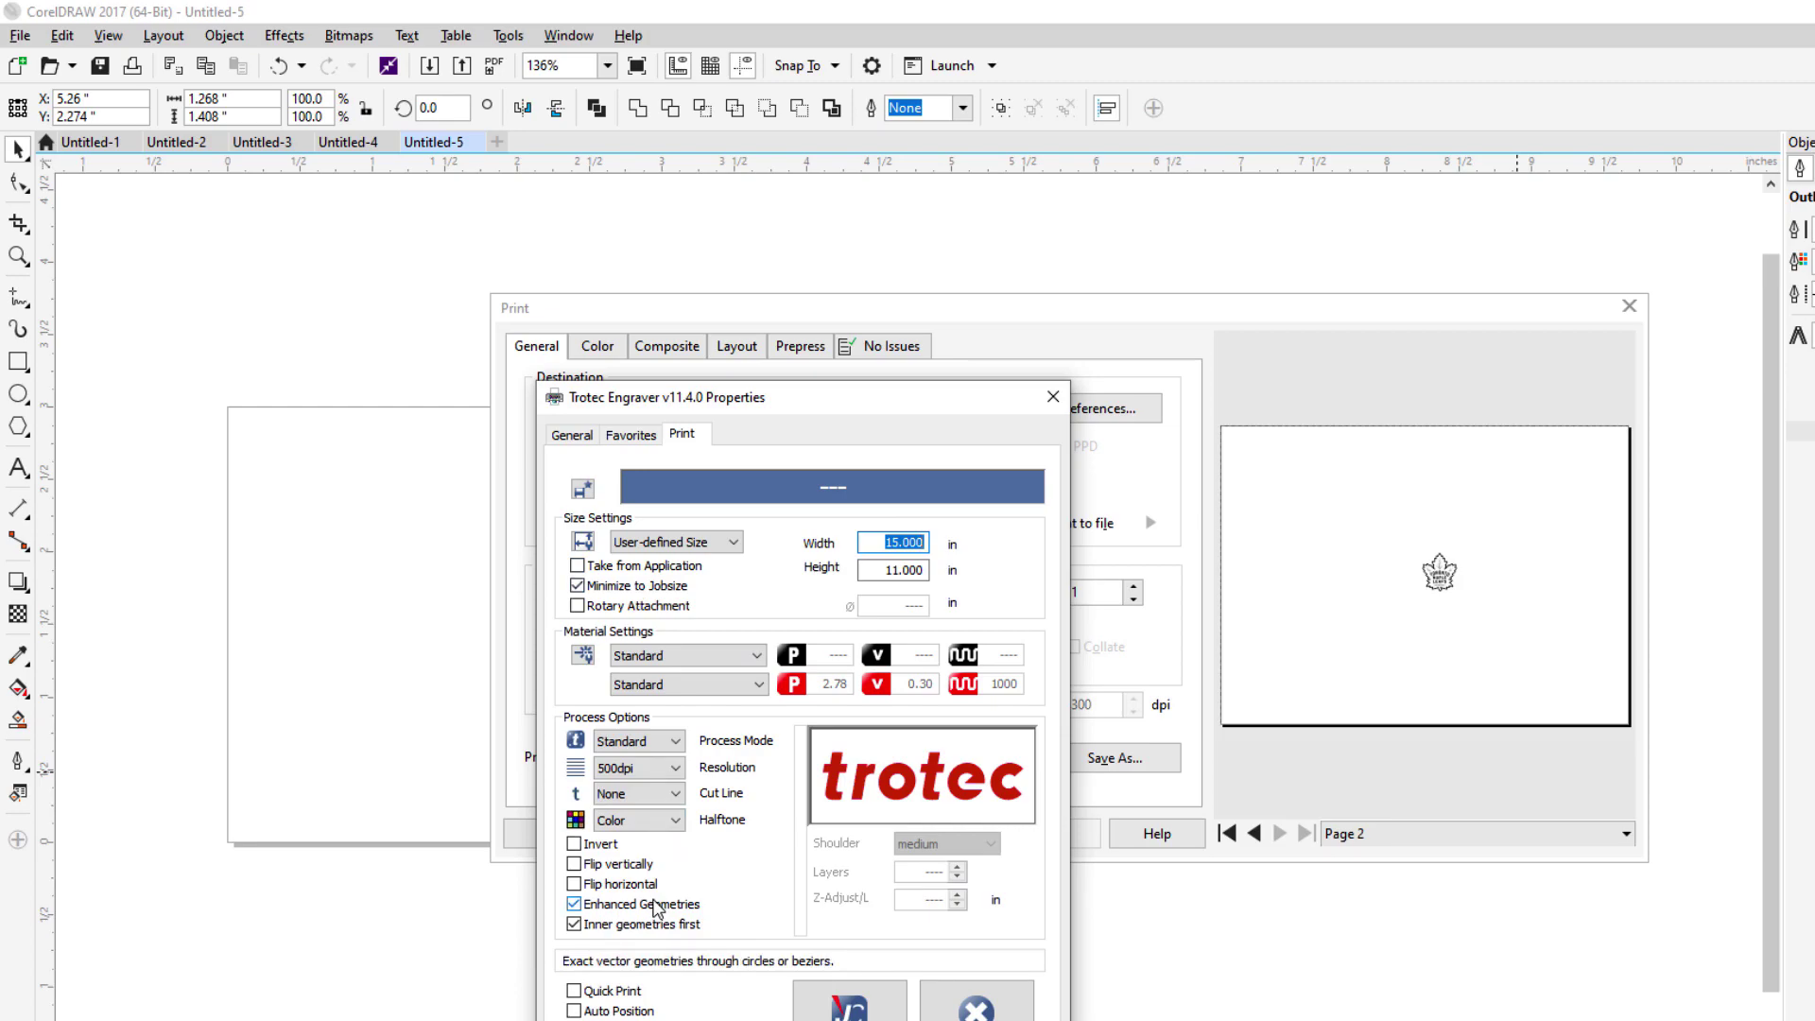
{"action": "left_click", "coordinate": [868, 1004]}
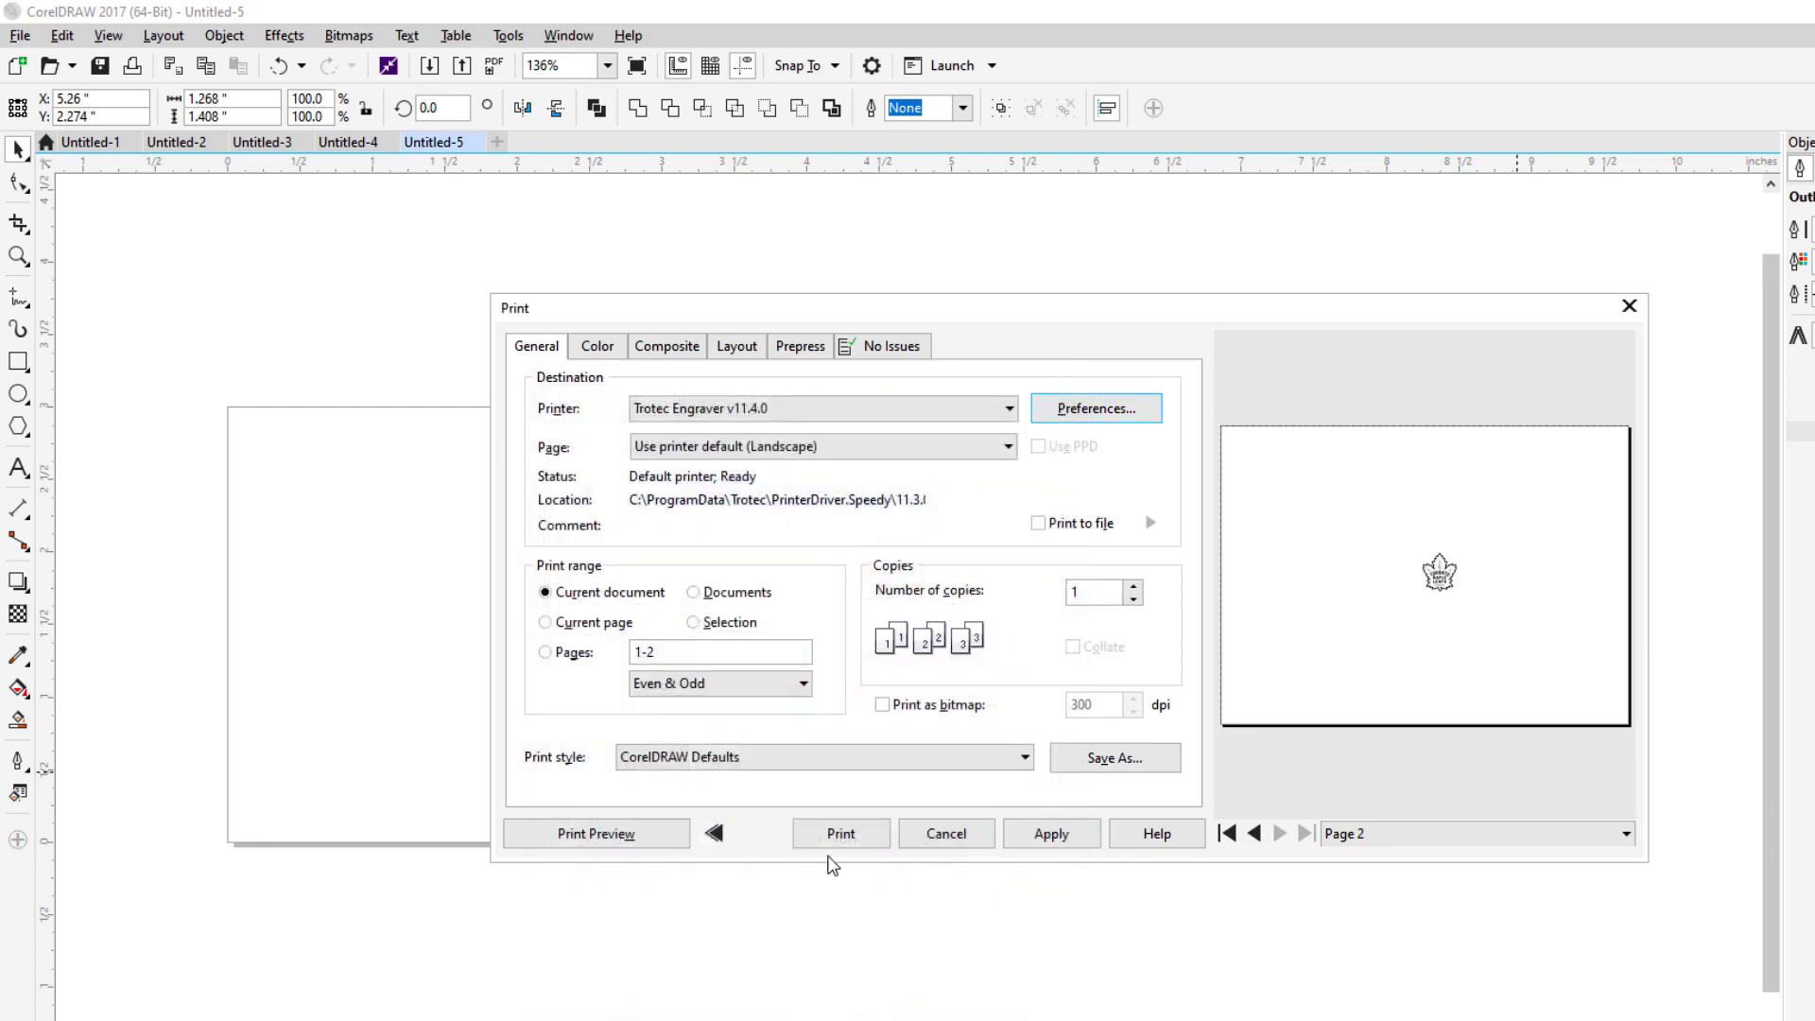
{"action": "left_click", "coordinate": [580, 625]}
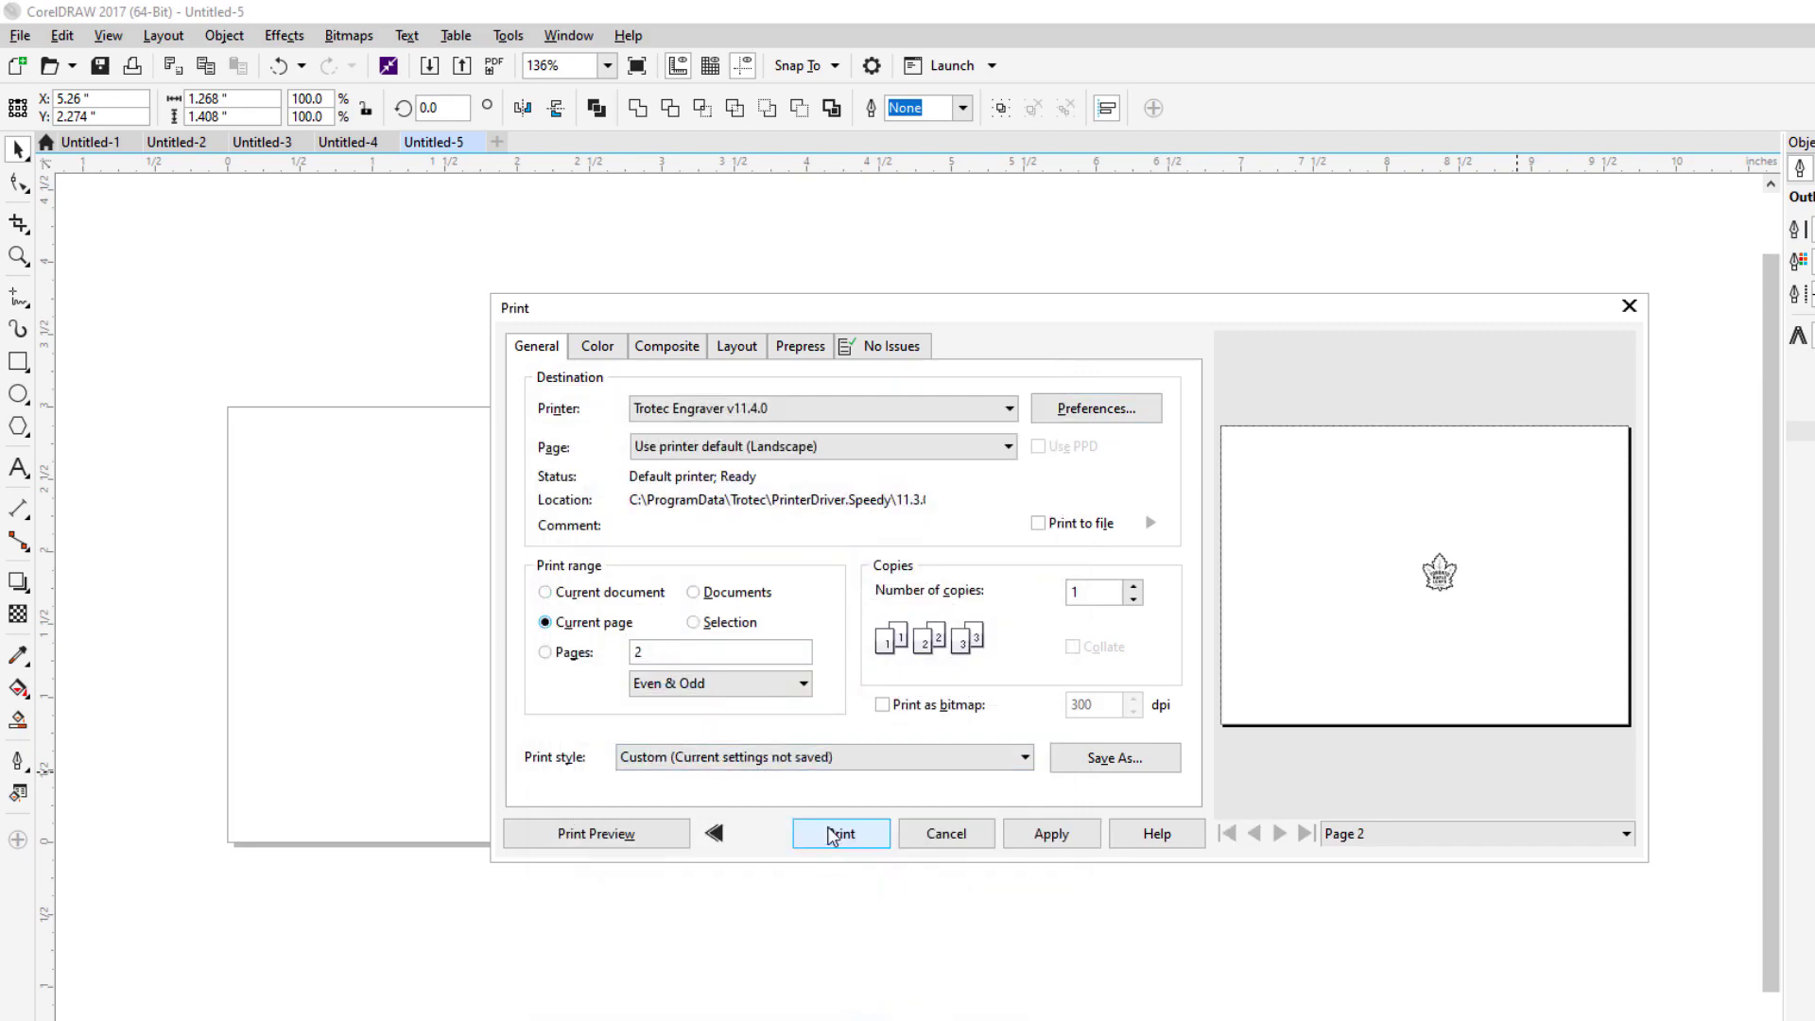
{"action": "left_click", "coordinate": [829, 835]}
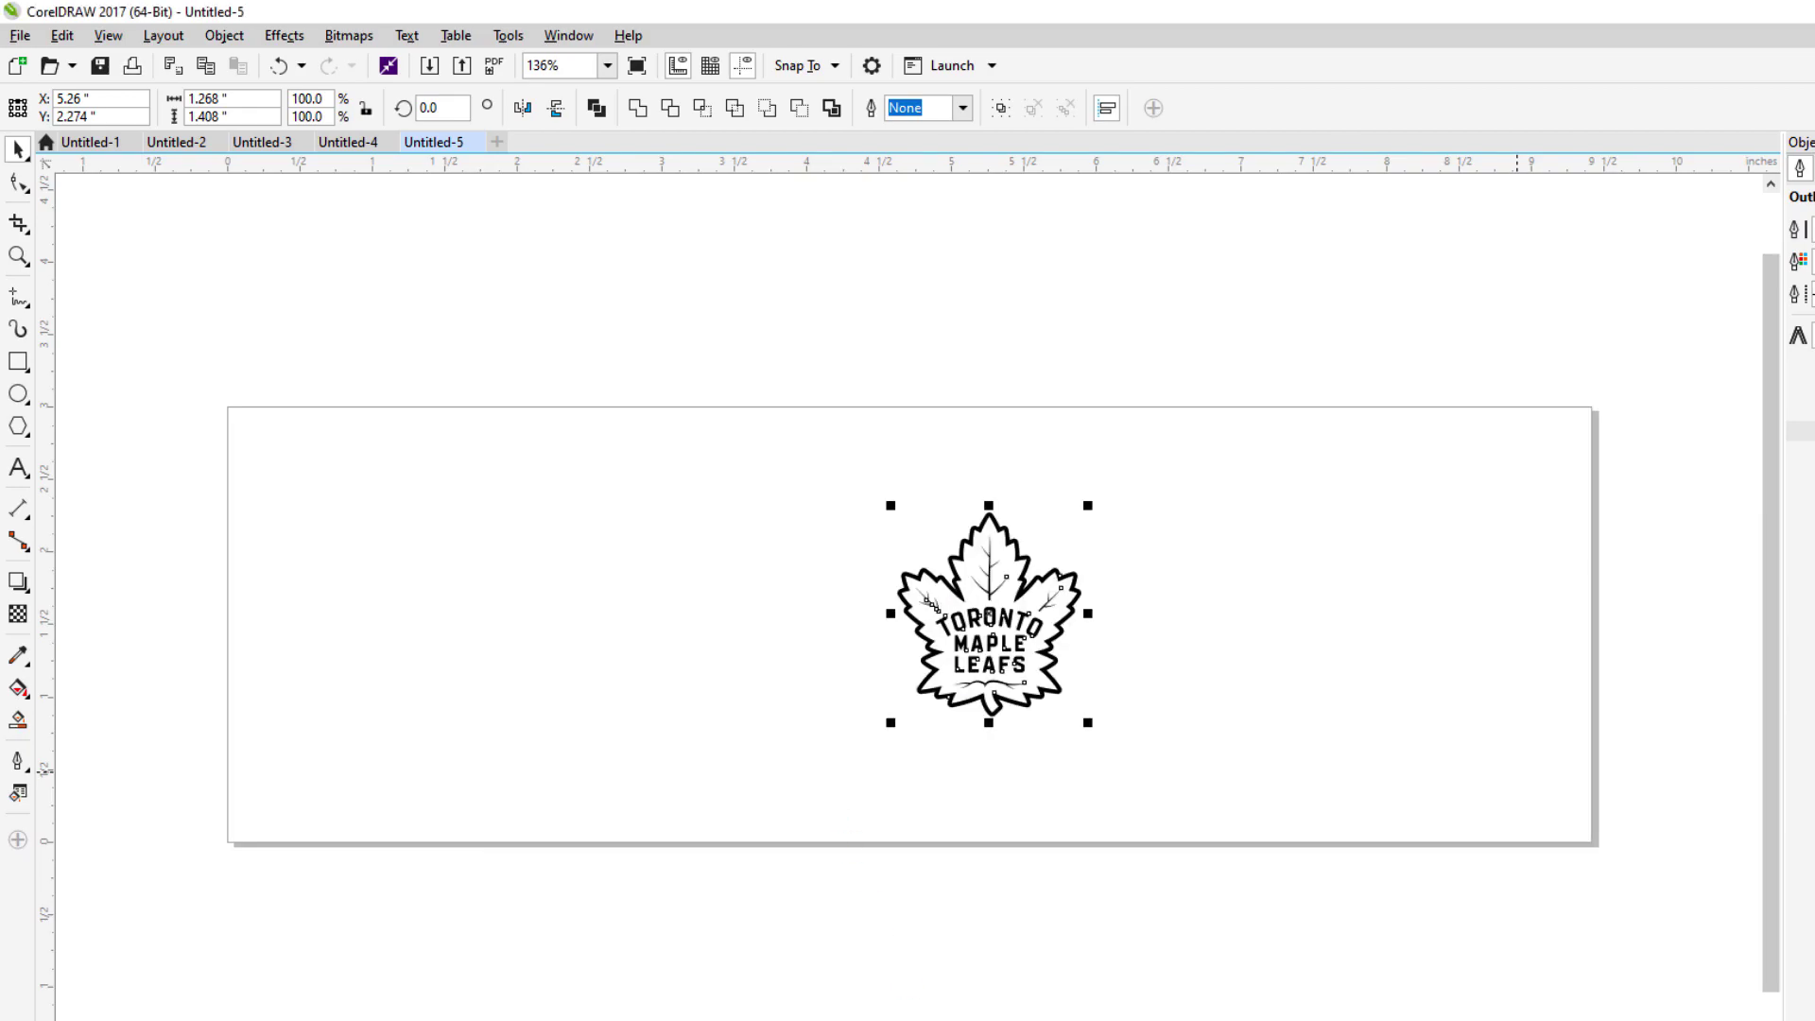
Switch to TROTEC JobControl, place the job maple leaf_1.cdr 0002 on the plate and show its artwork preview.
{"action": "left_click", "coordinate": [946, 976]}
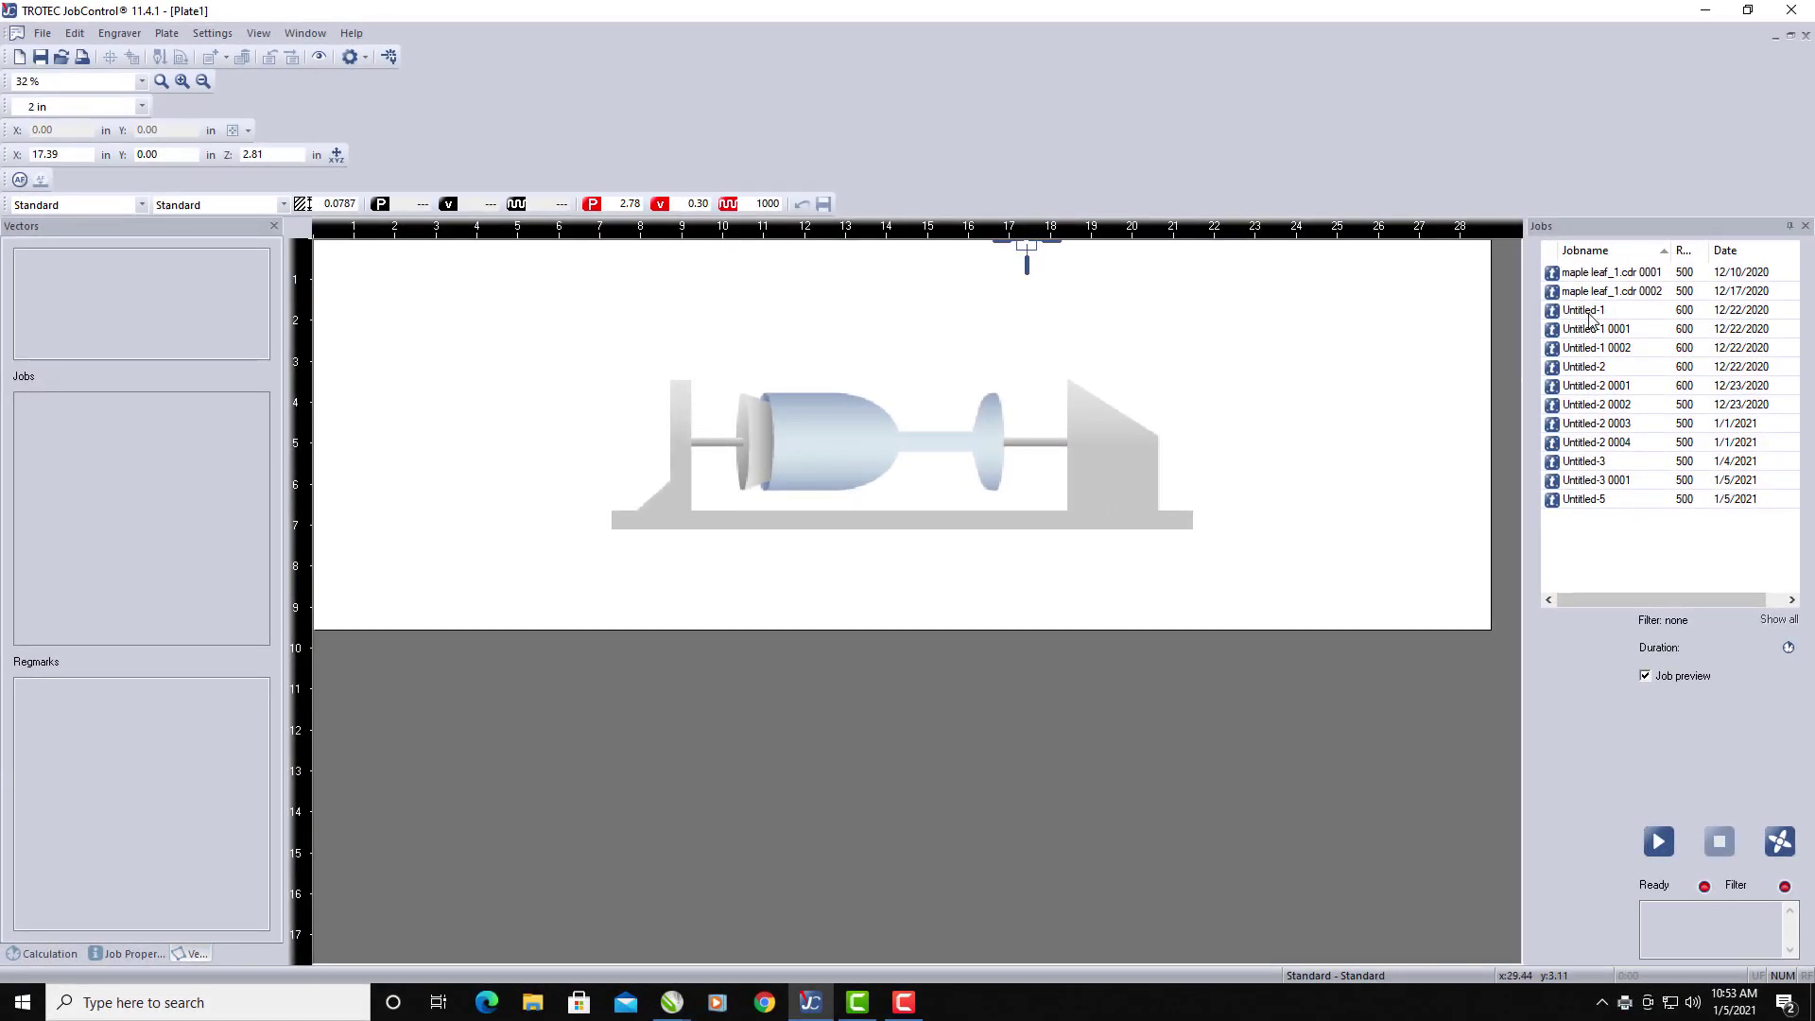
{"action": "left_click", "coordinate": [1601, 275]}
{"action": "left_click", "coordinate": [1618, 292]}
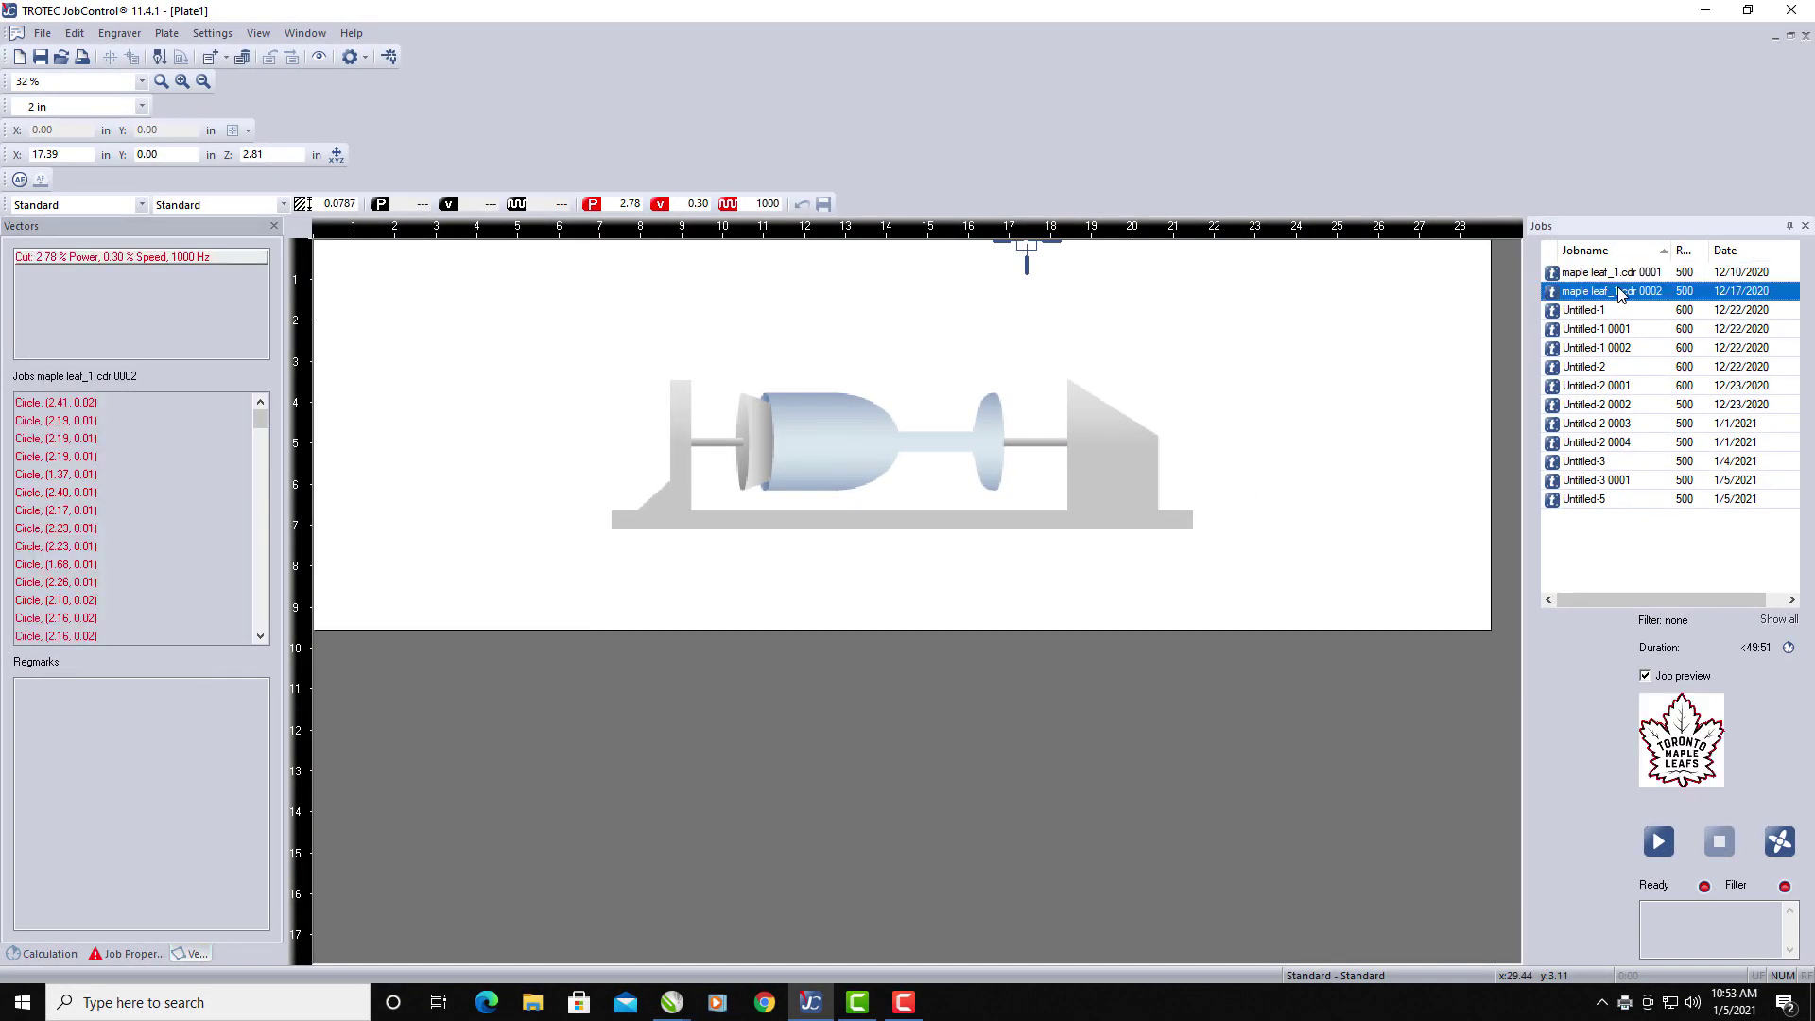
{"action": "left_click_drag", "start_coordinate": [1618, 293], "coordinate": [1173, 321]}
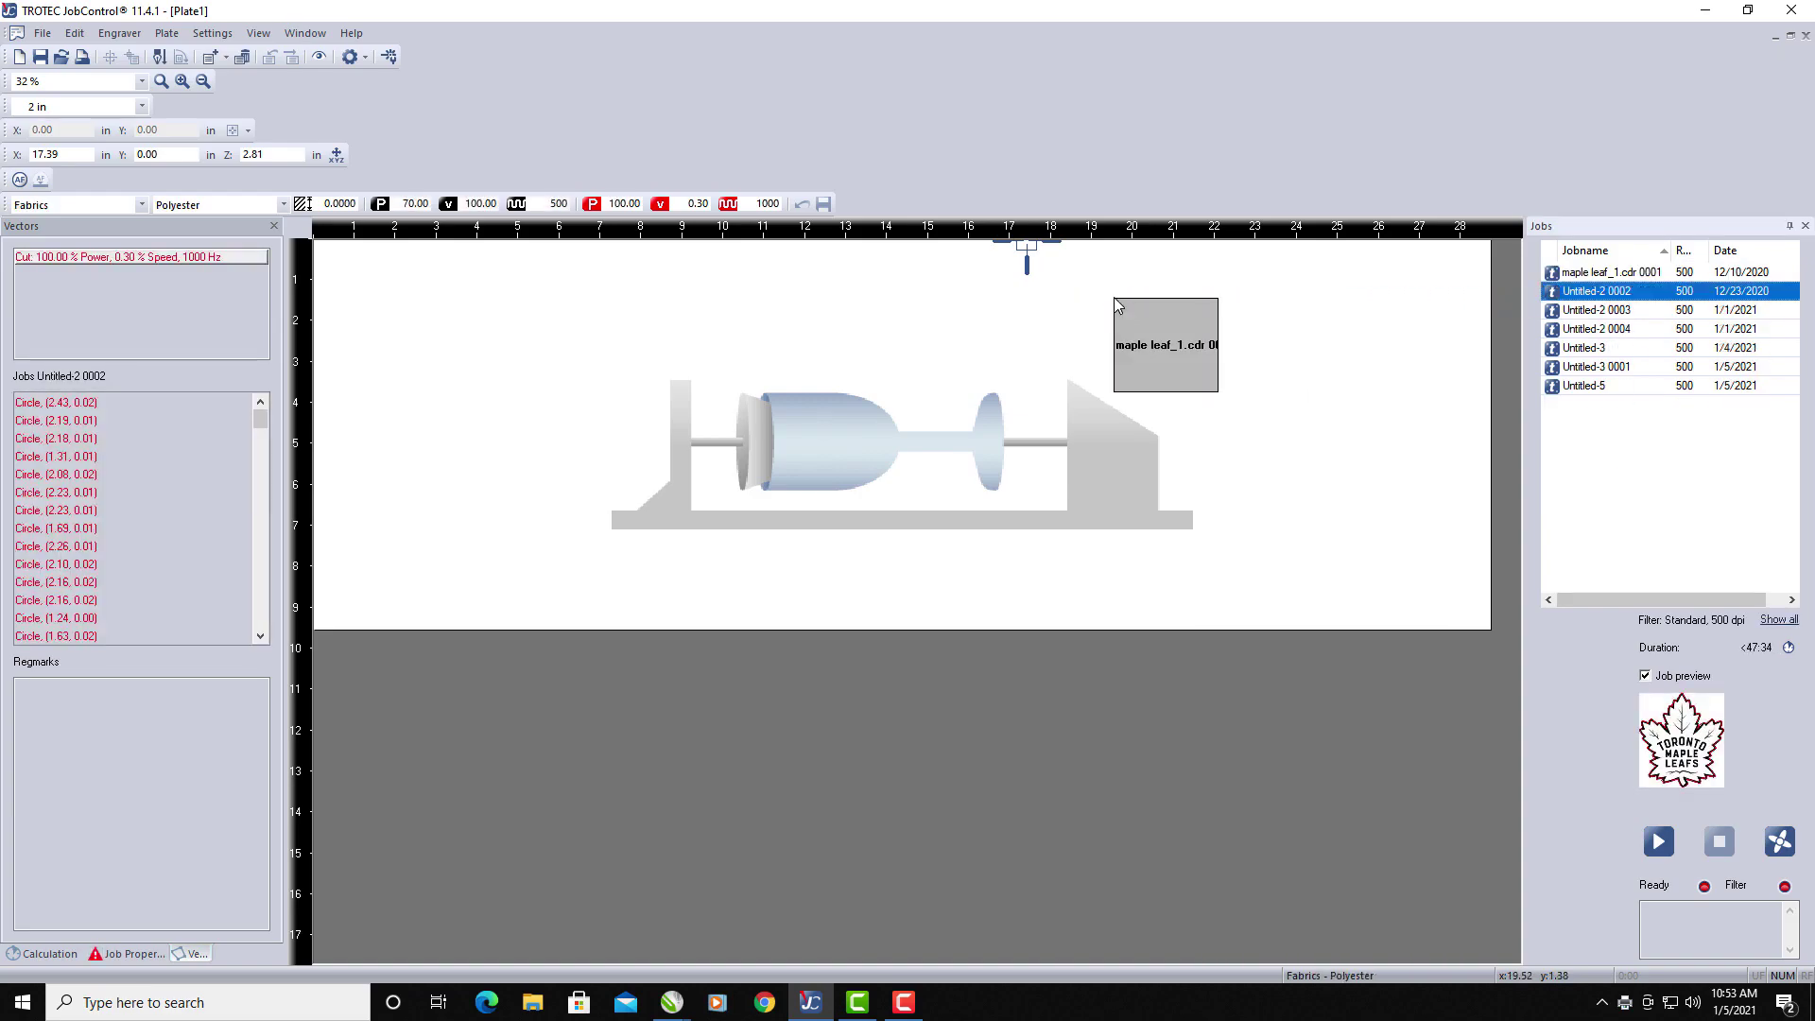
{"action": "left_click", "coordinate": [319, 57]}
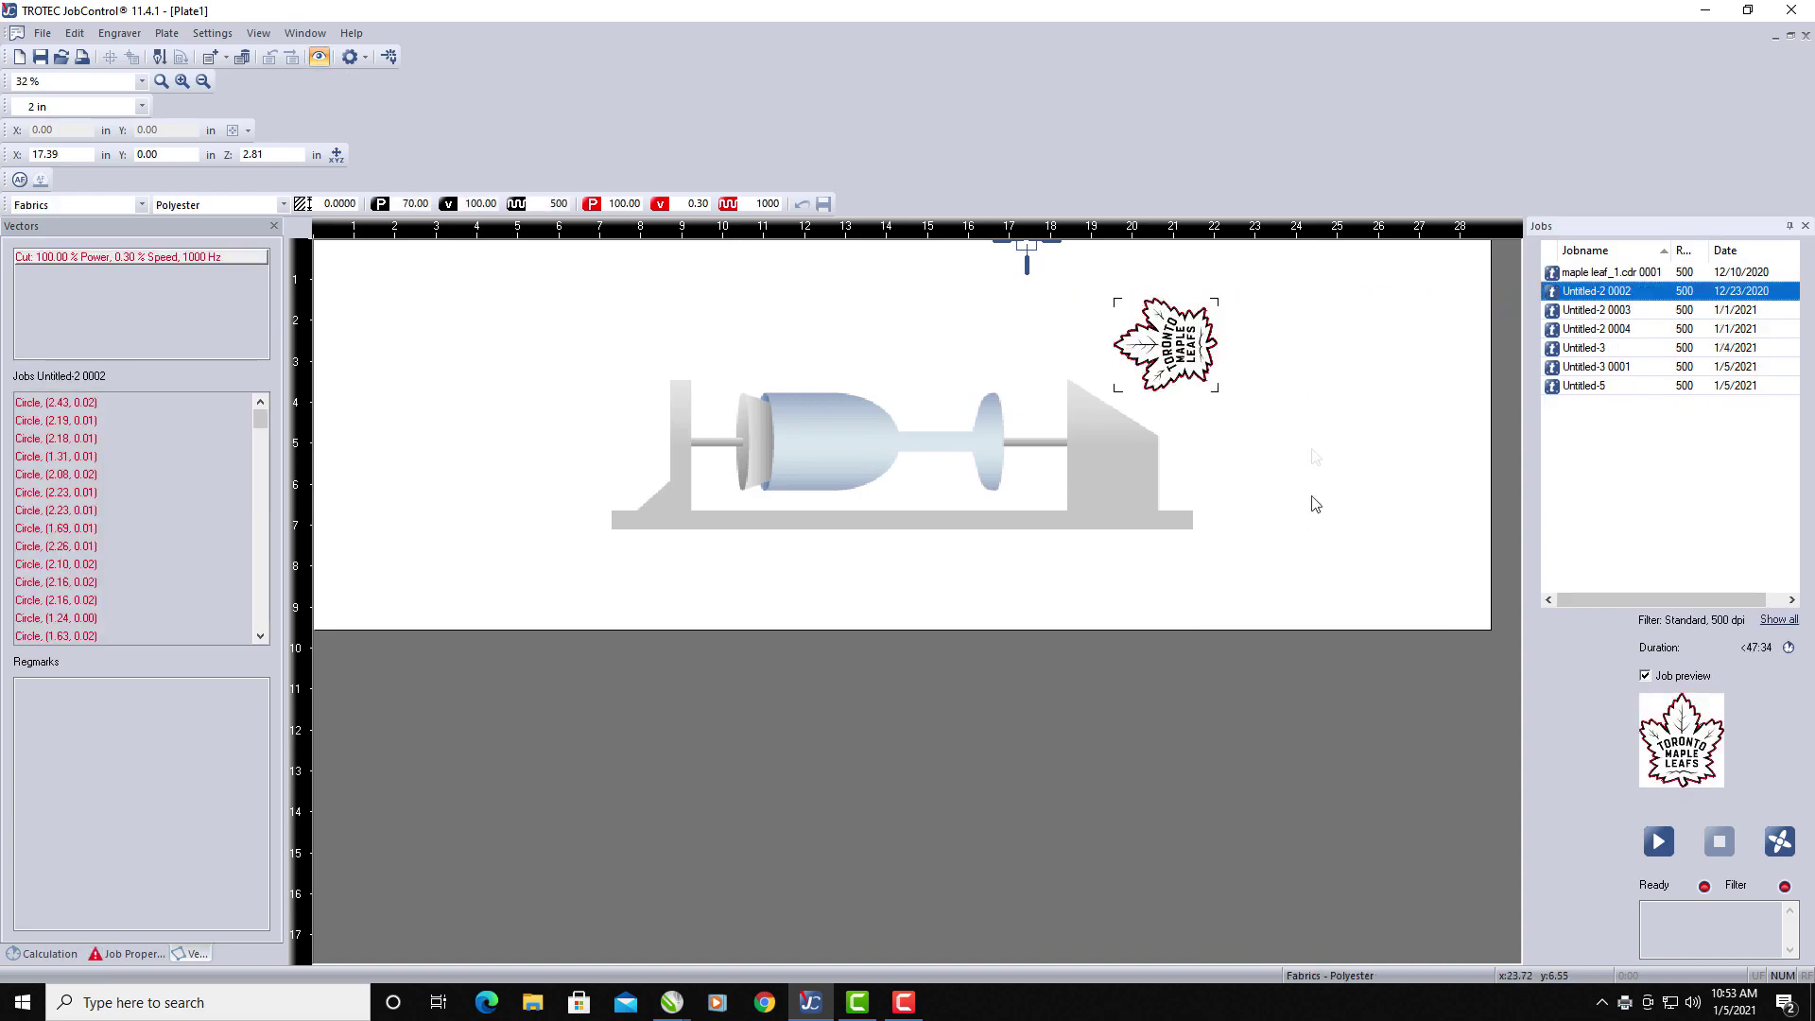
Move the maple leaf job under the laser head and down to about X 17.34, Y 2.38 inches on the plate.
{"action": "left_click_drag", "start_coordinate": [1181, 368], "coordinate": [1044, 316]}
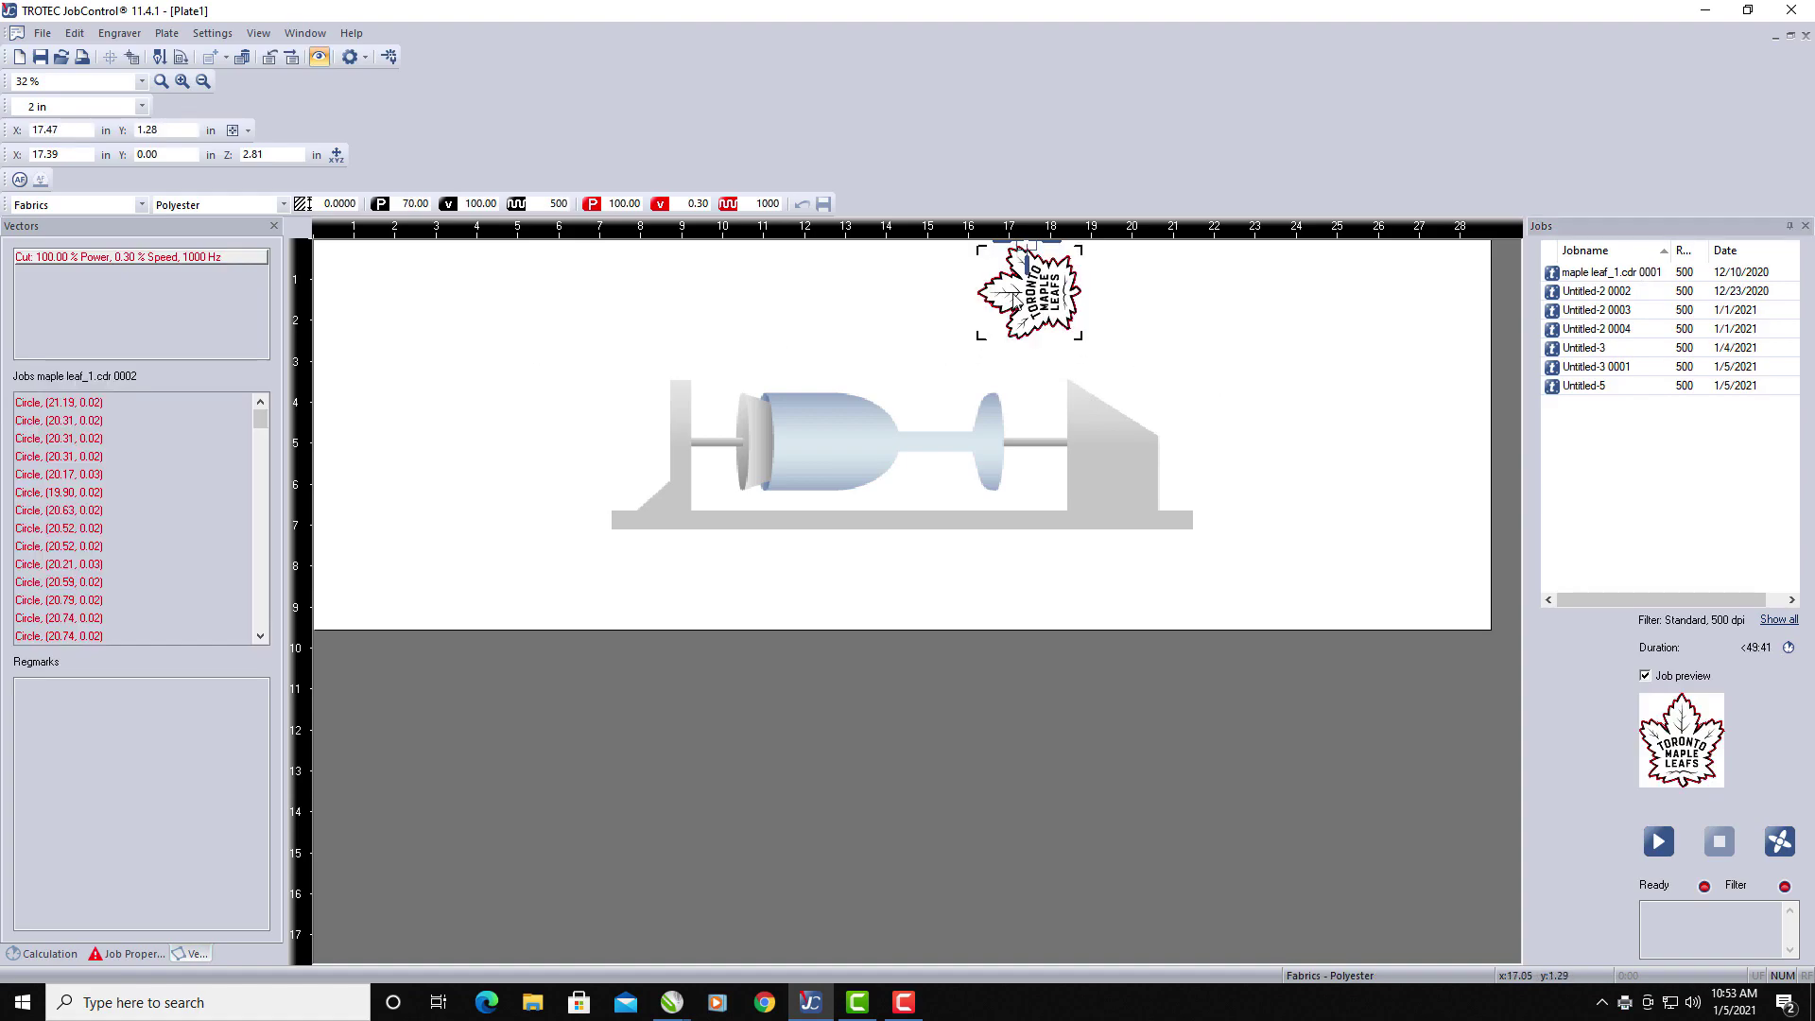
{"action": "scroll", "coordinate": [1016, 298], "scroll_direction": "up", "scroll_amount": 1}
{"action": "scroll", "coordinate": [918, 351], "scroll_direction": "up", "scroll_amount": 1}
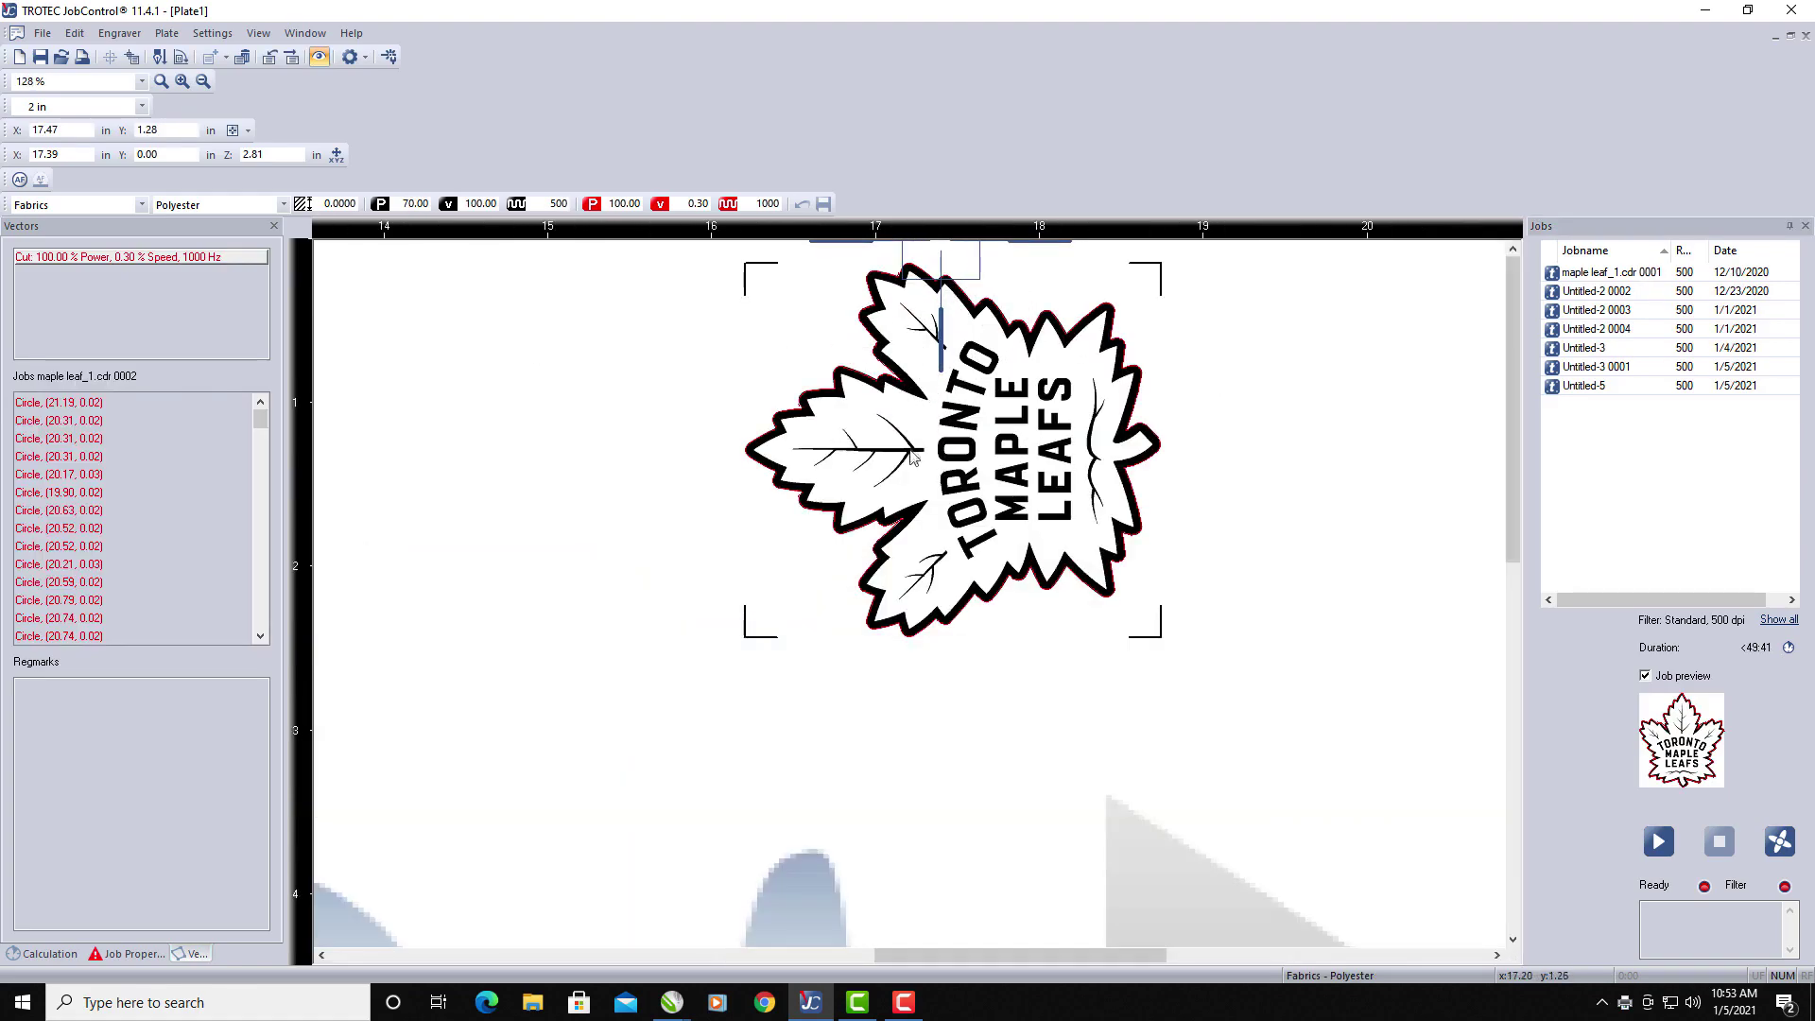
{"action": "left_click_drag", "start_coordinate": [960, 447], "coordinate": [933, 427]}
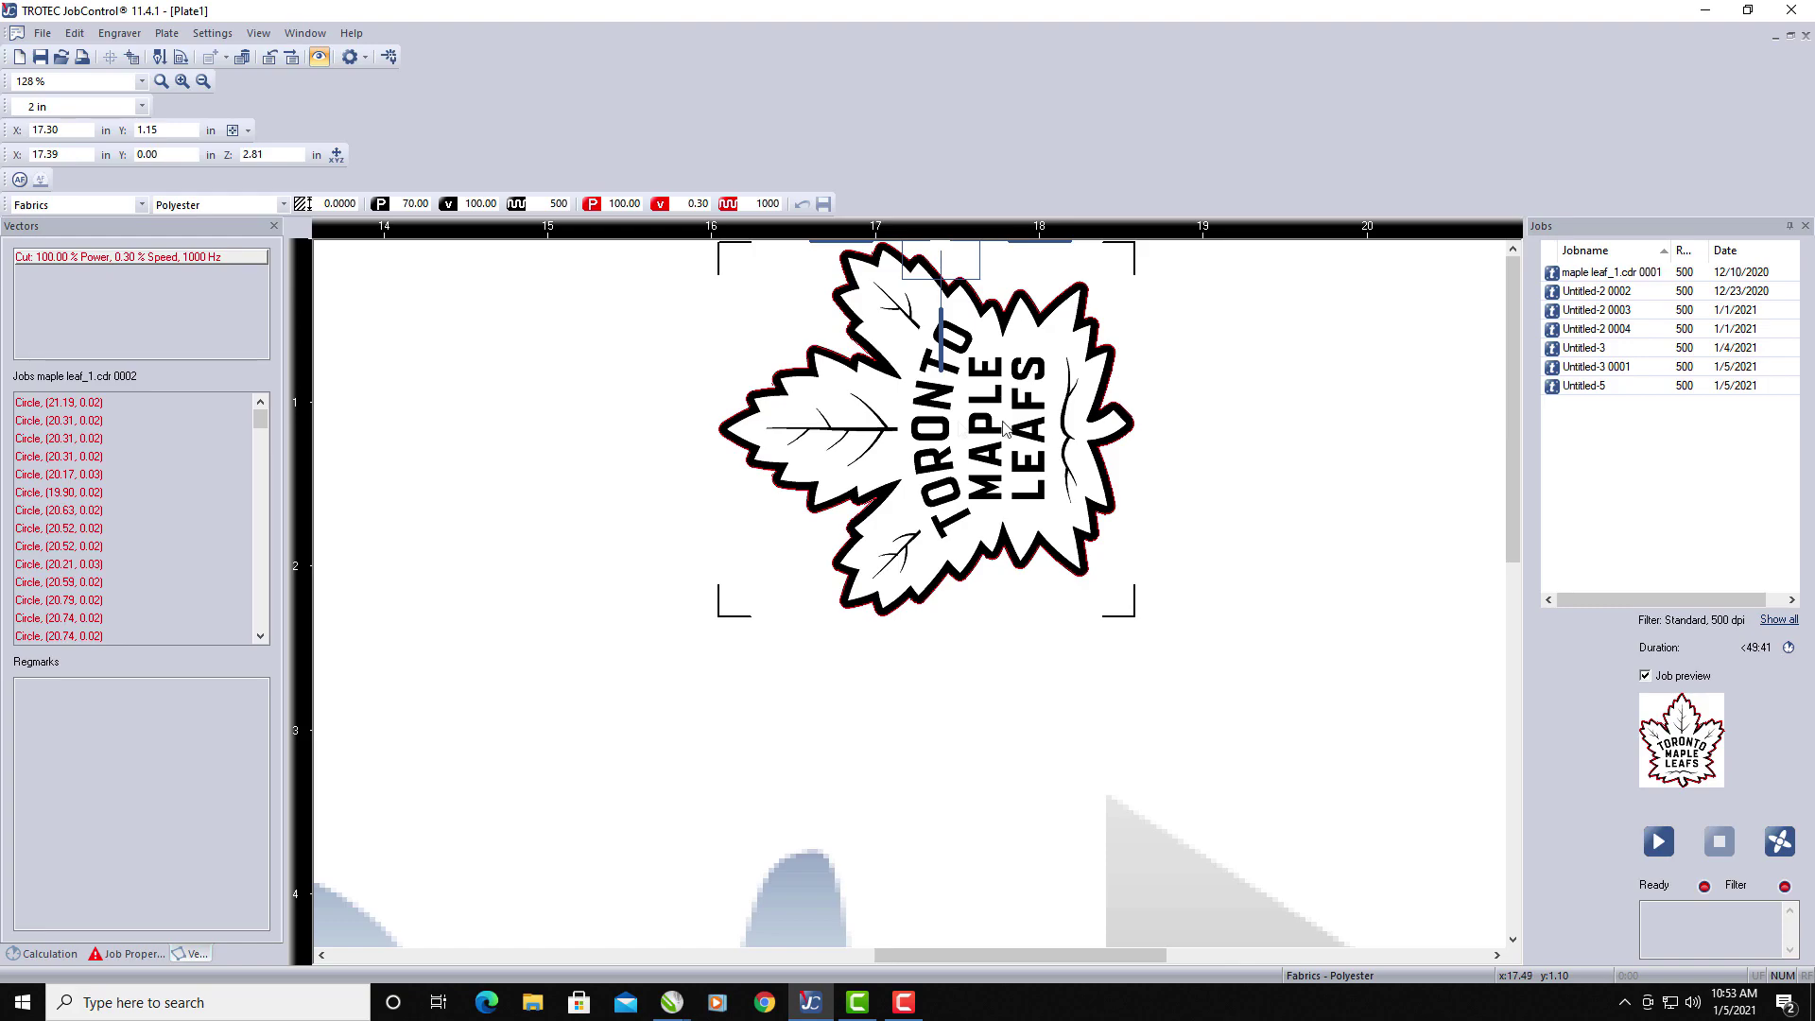
{"action": "left_click_drag", "start_coordinate": [1043, 455], "coordinate": [1048, 658]}
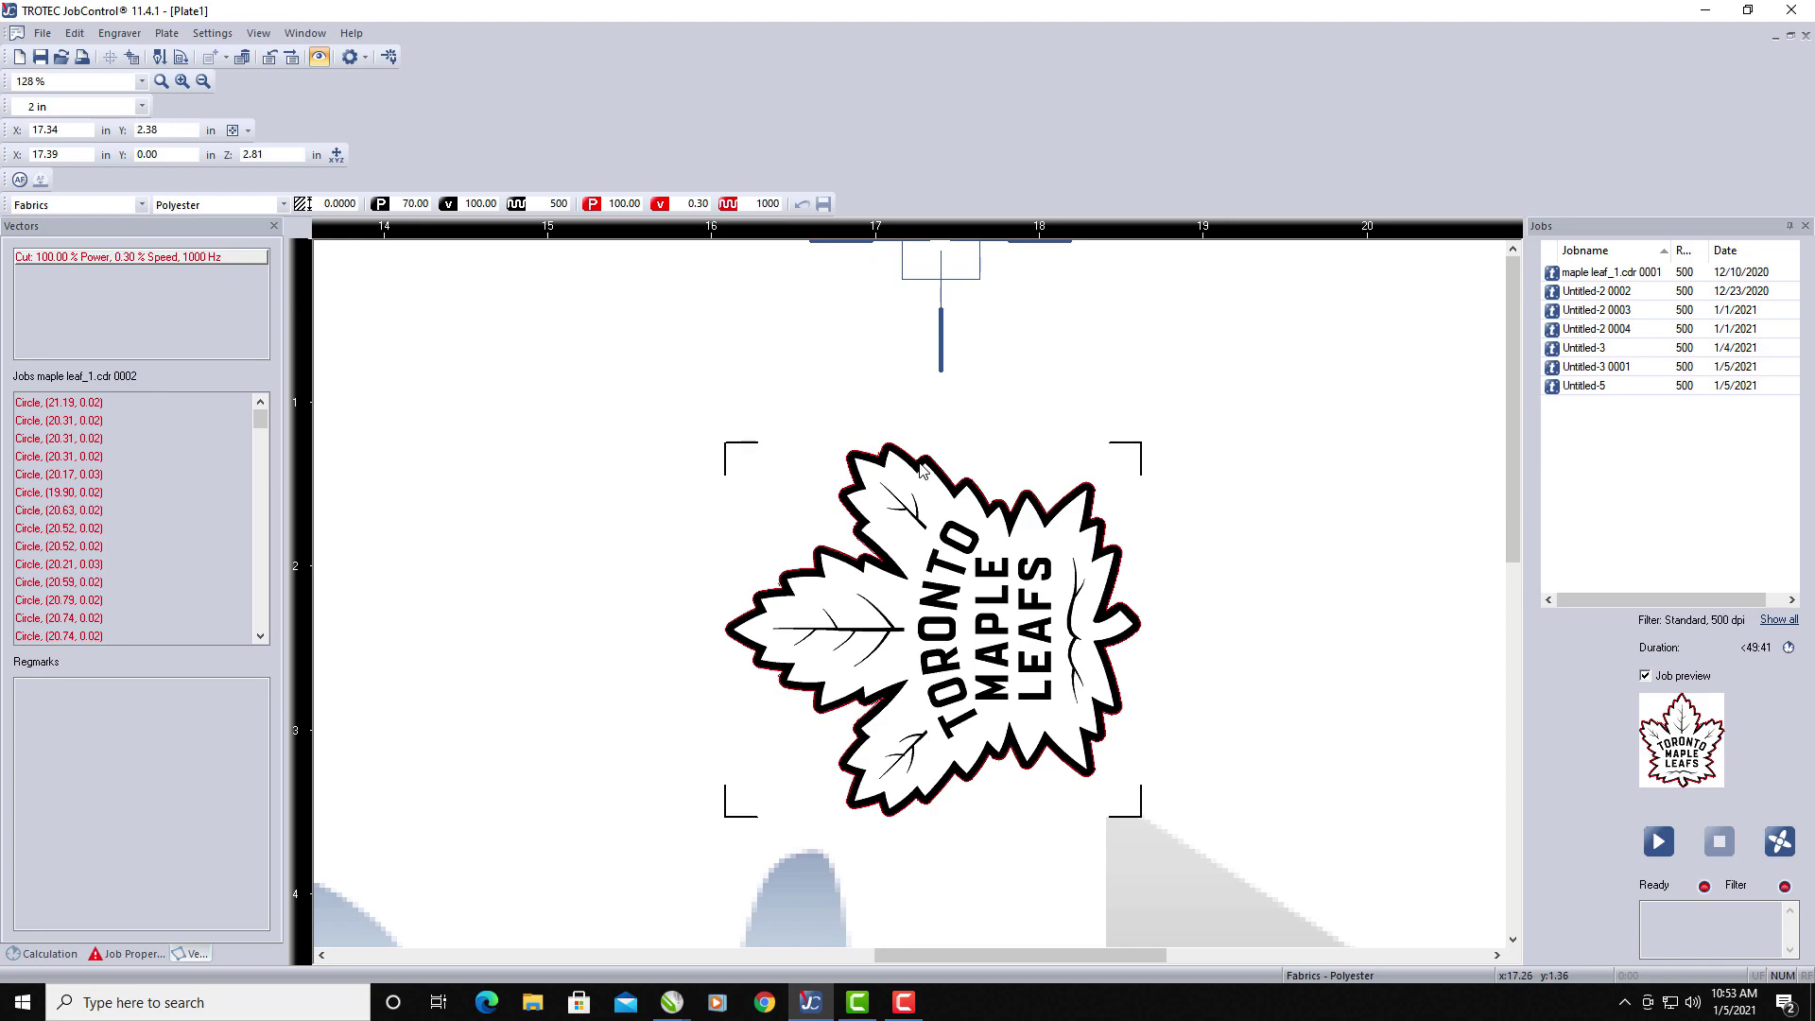
{"action": "scroll", "coordinate": [919, 464], "scroll_direction": "down", "scroll_amount": 2}
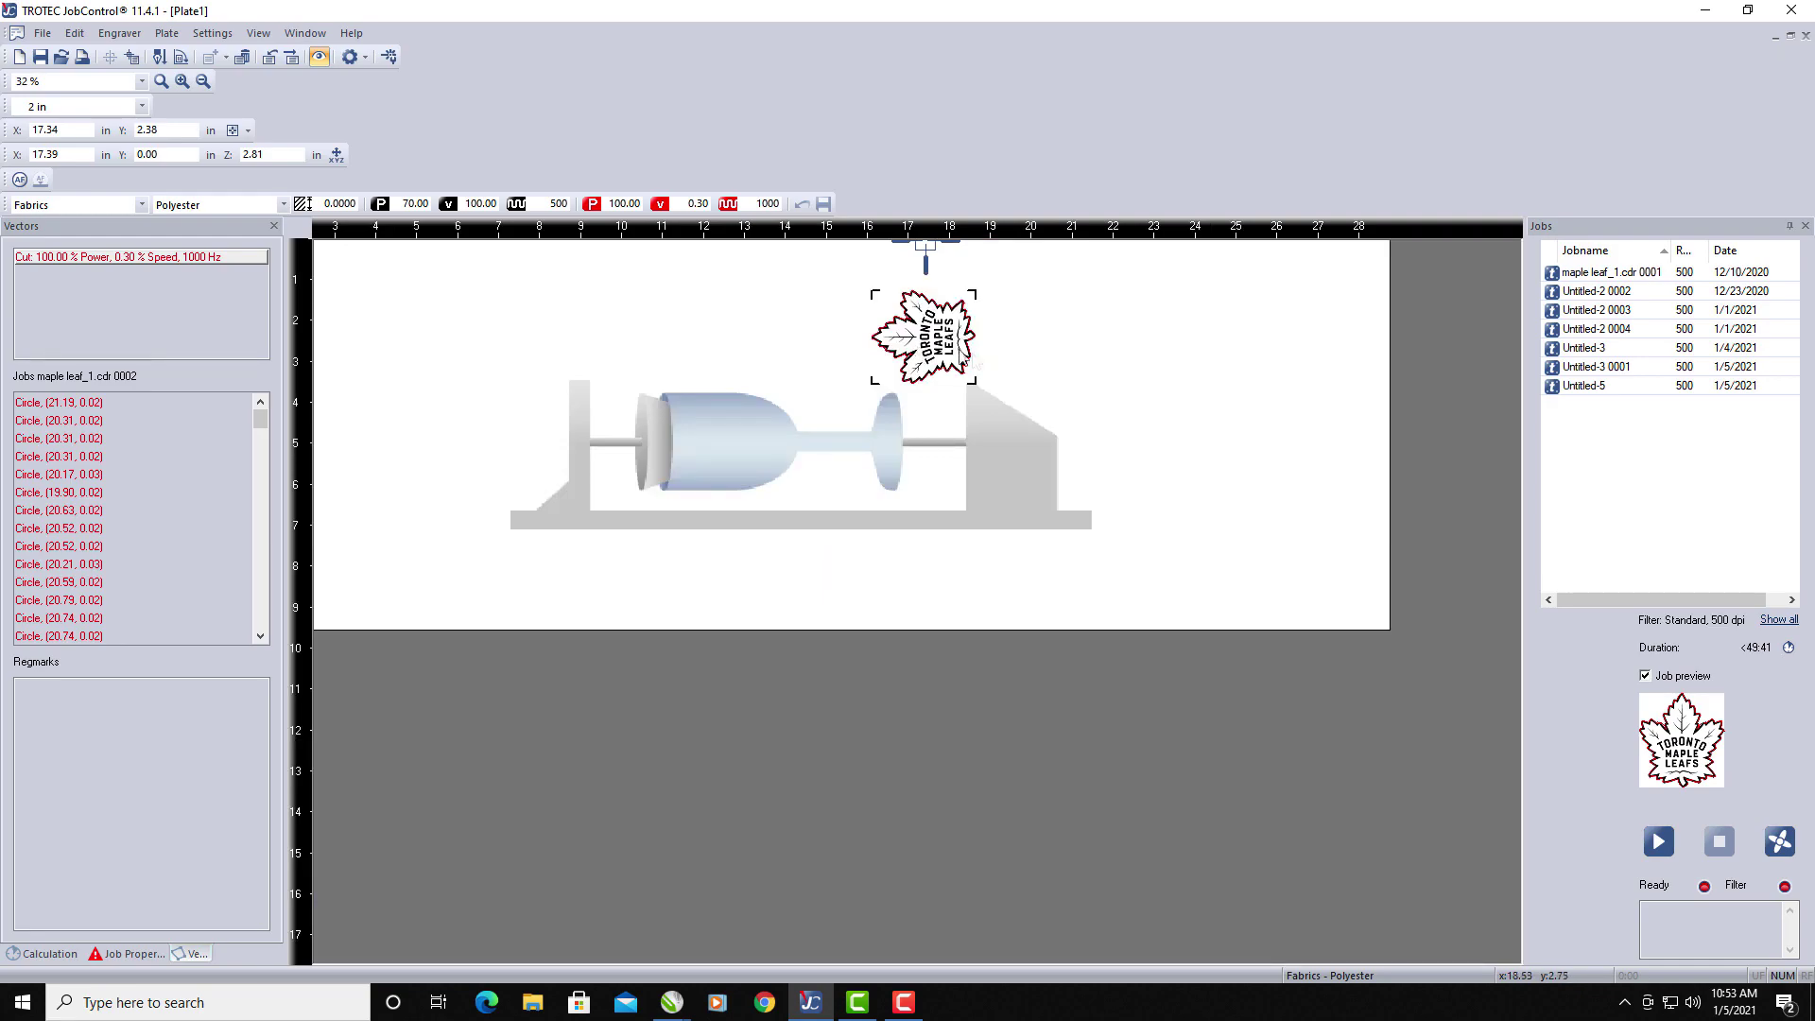
Remove the maple leaf job from the plate and enable the rotary attachment in the hardware accessories options.
{"action": "right_click", "coordinate": [955, 348]}
{"action": "left_click", "coordinate": [1029, 537]}
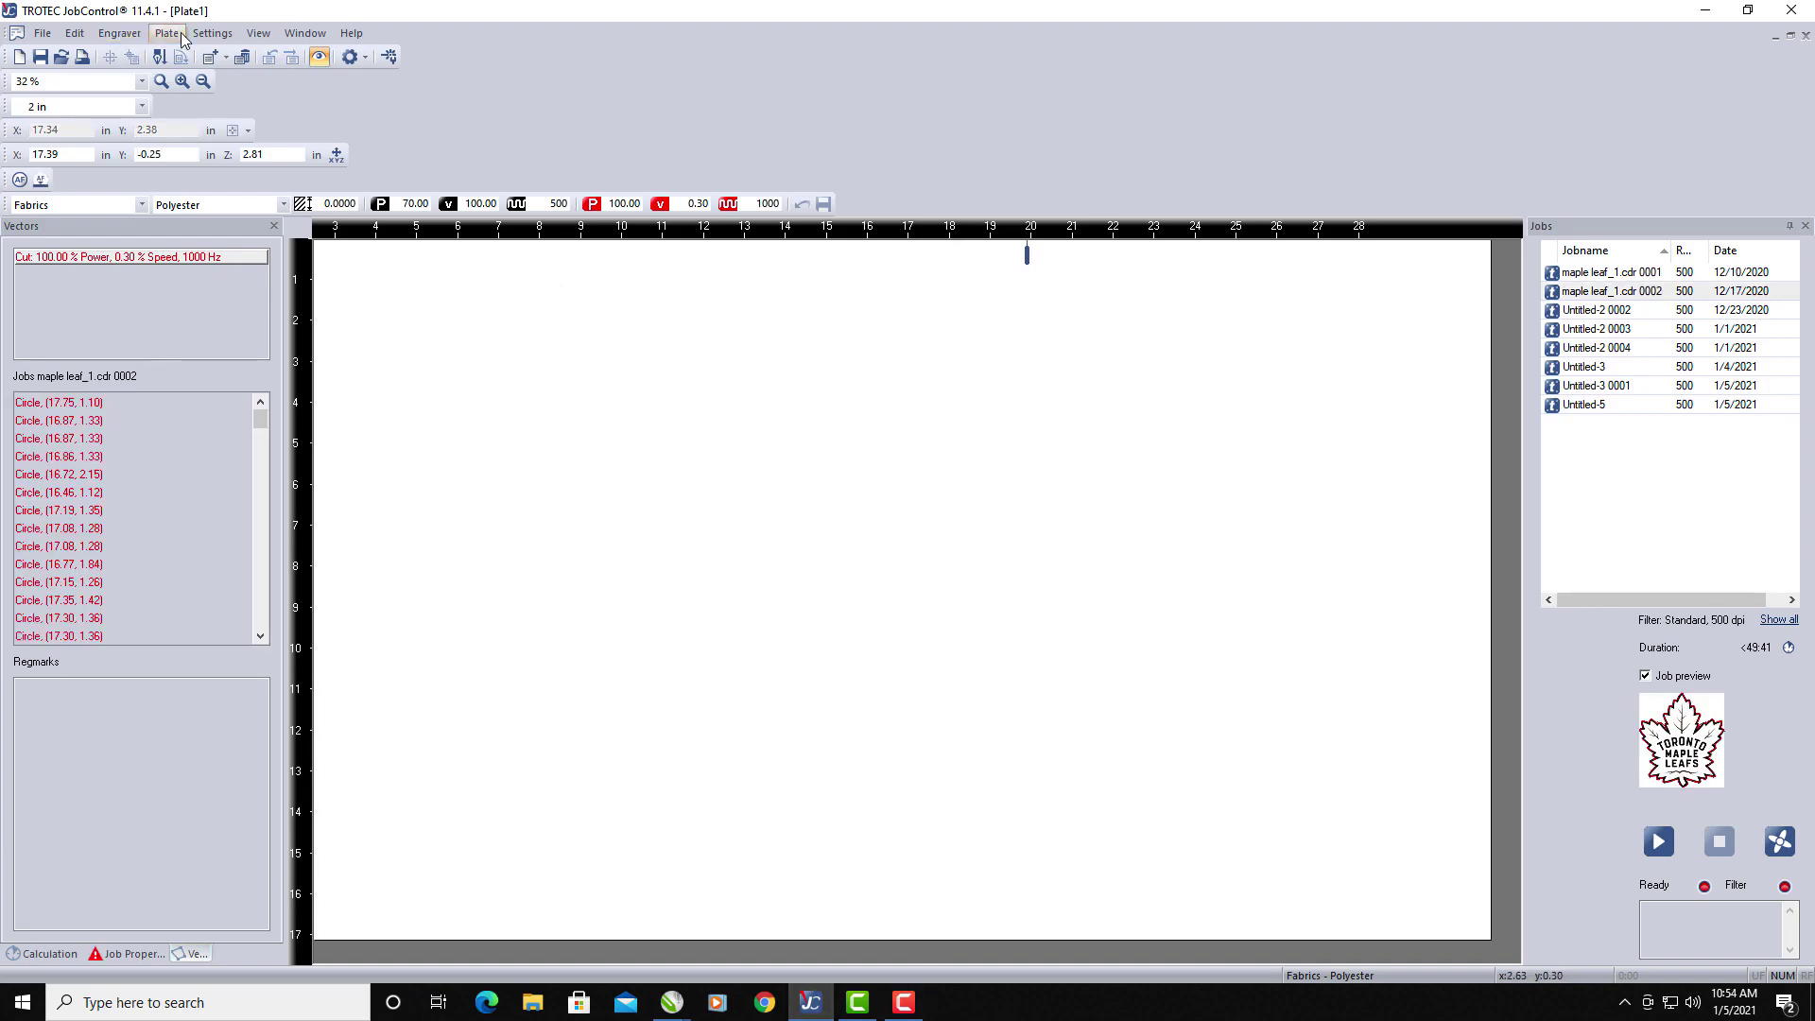
{"action": "left_click", "coordinate": [212, 35]}
{"action": "left_click", "coordinate": [236, 104]}
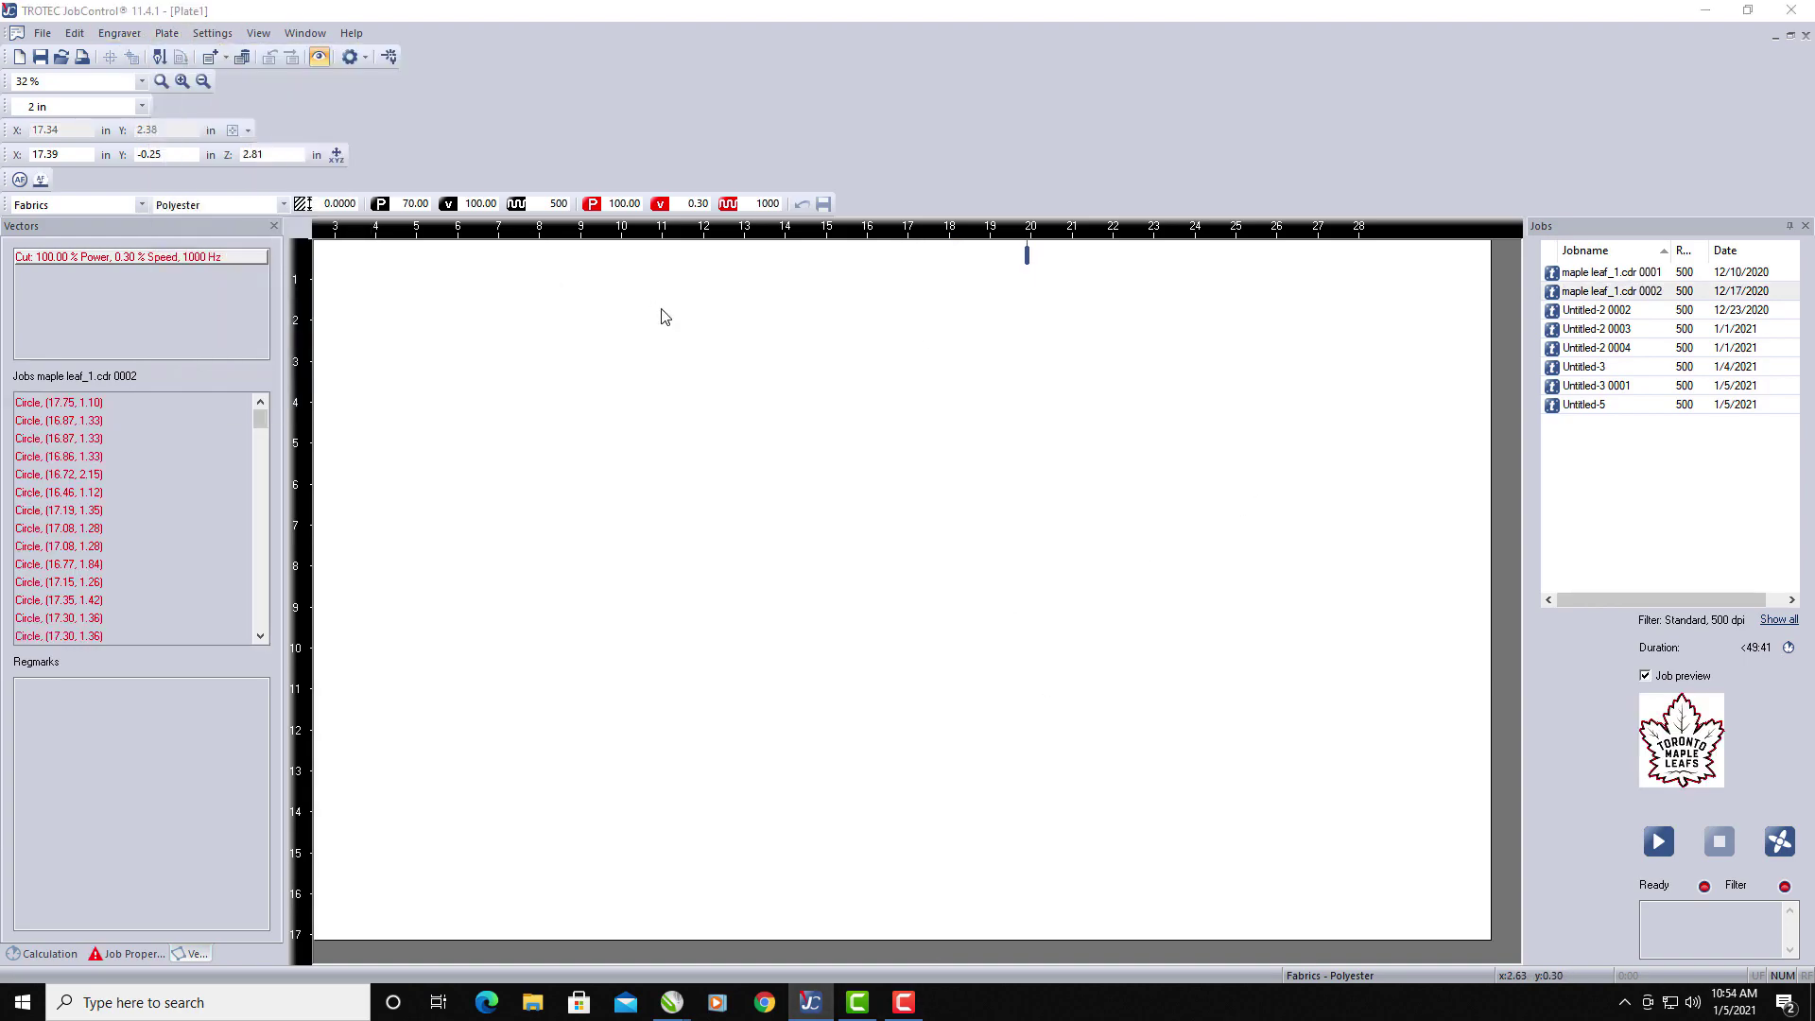
{"action": "left_click", "coordinate": [621, 382]}
{"action": "left_click", "coordinate": [624, 413]}
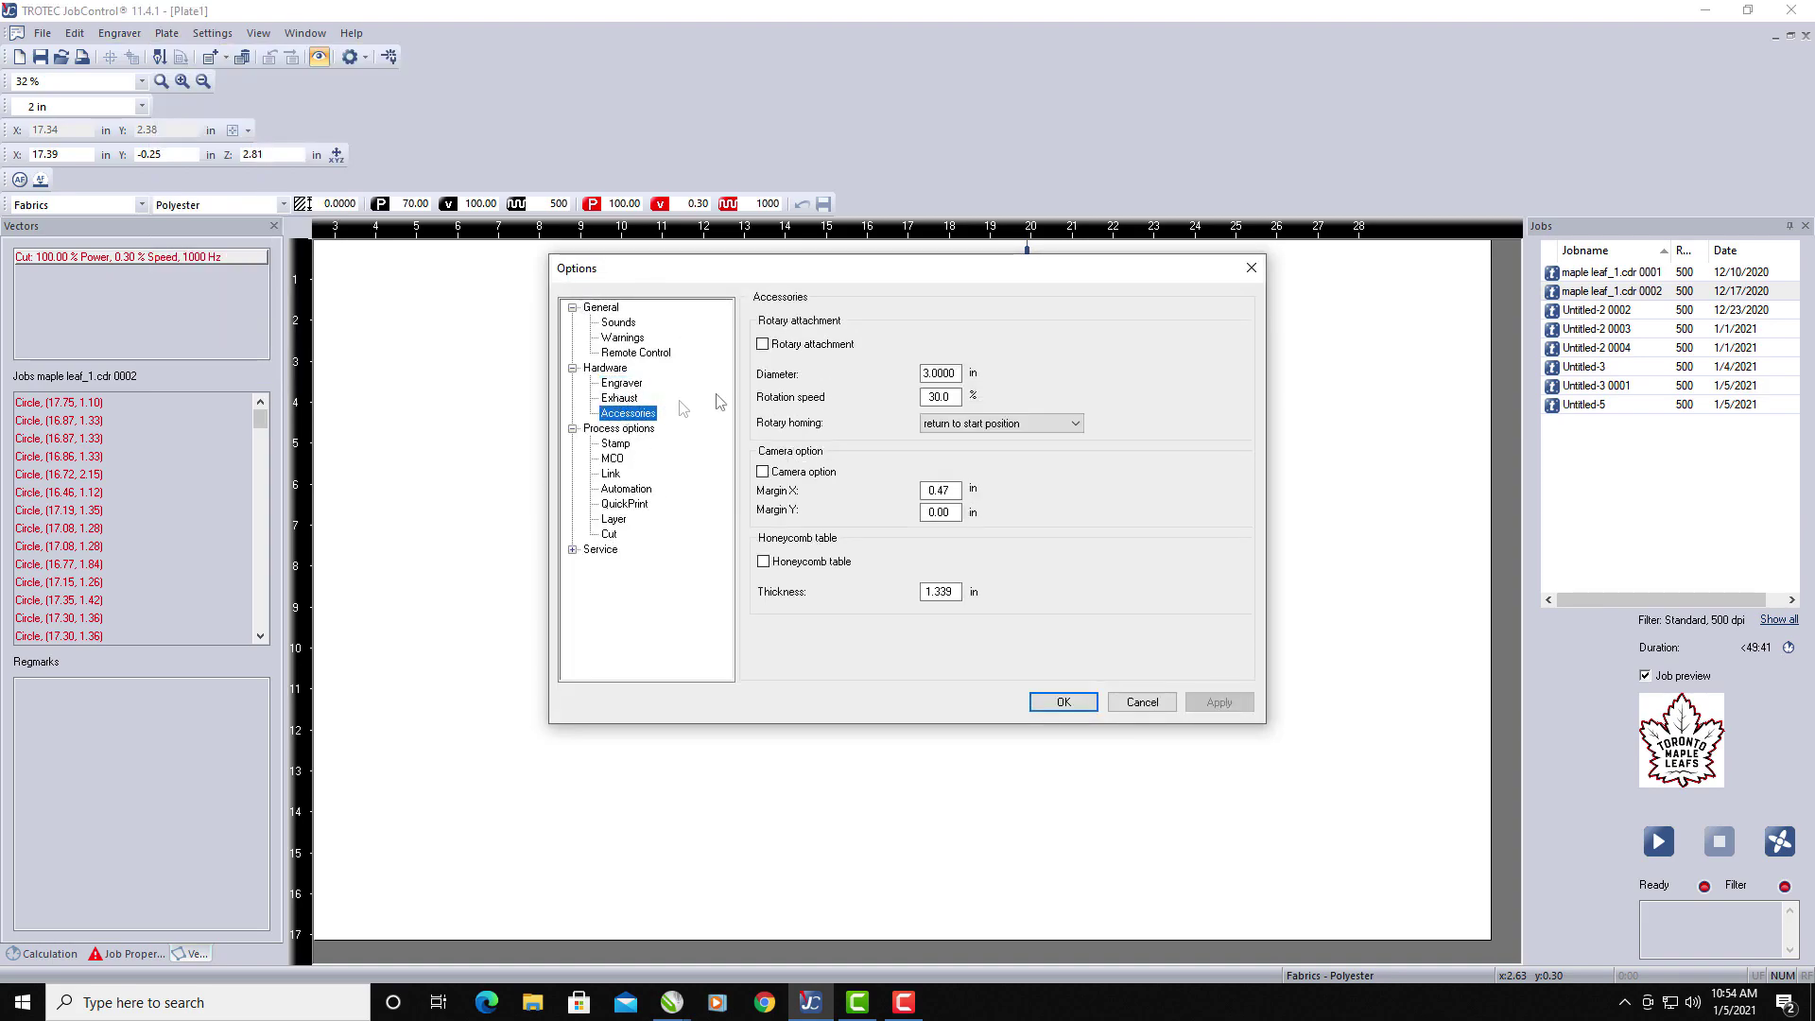
{"action": "left_click", "coordinate": [762, 344]}
{"action": "left_click", "coordinate": [1069, 697]}
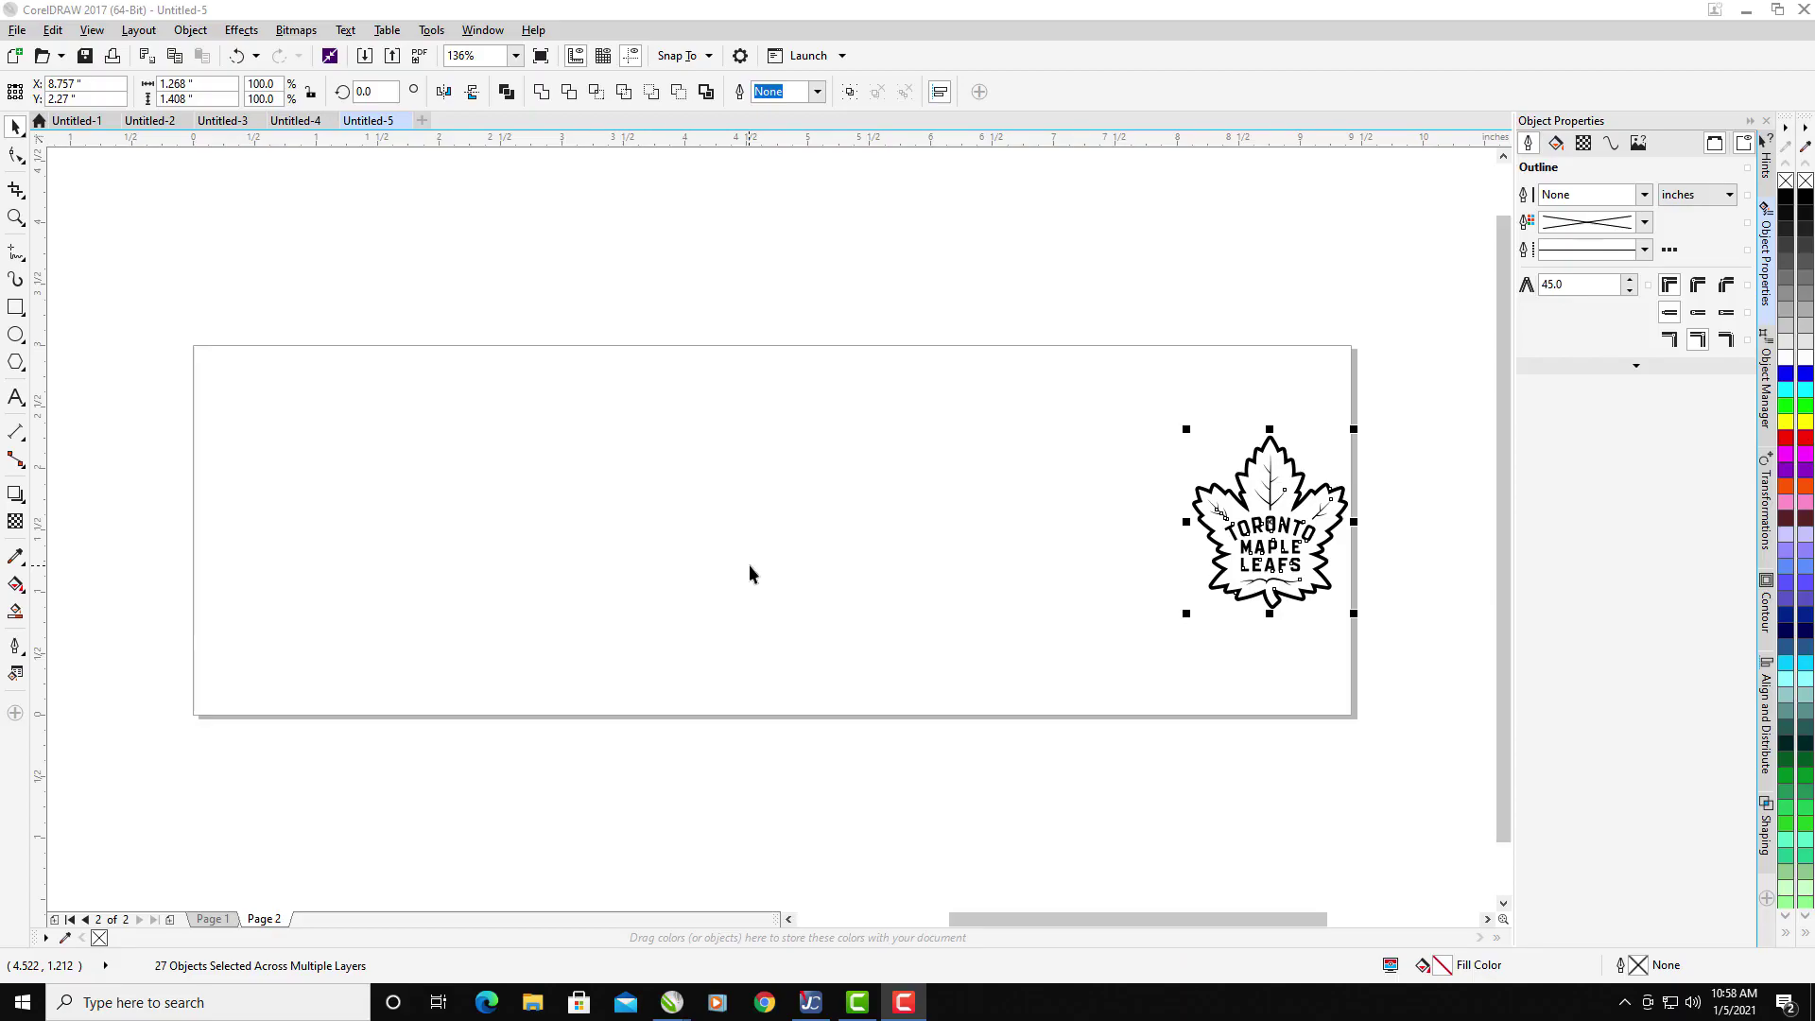
Set the height of the page holding the maple leaf logo to 2 inches.
{"action": "left_click", "coordinate": [308, 274]}
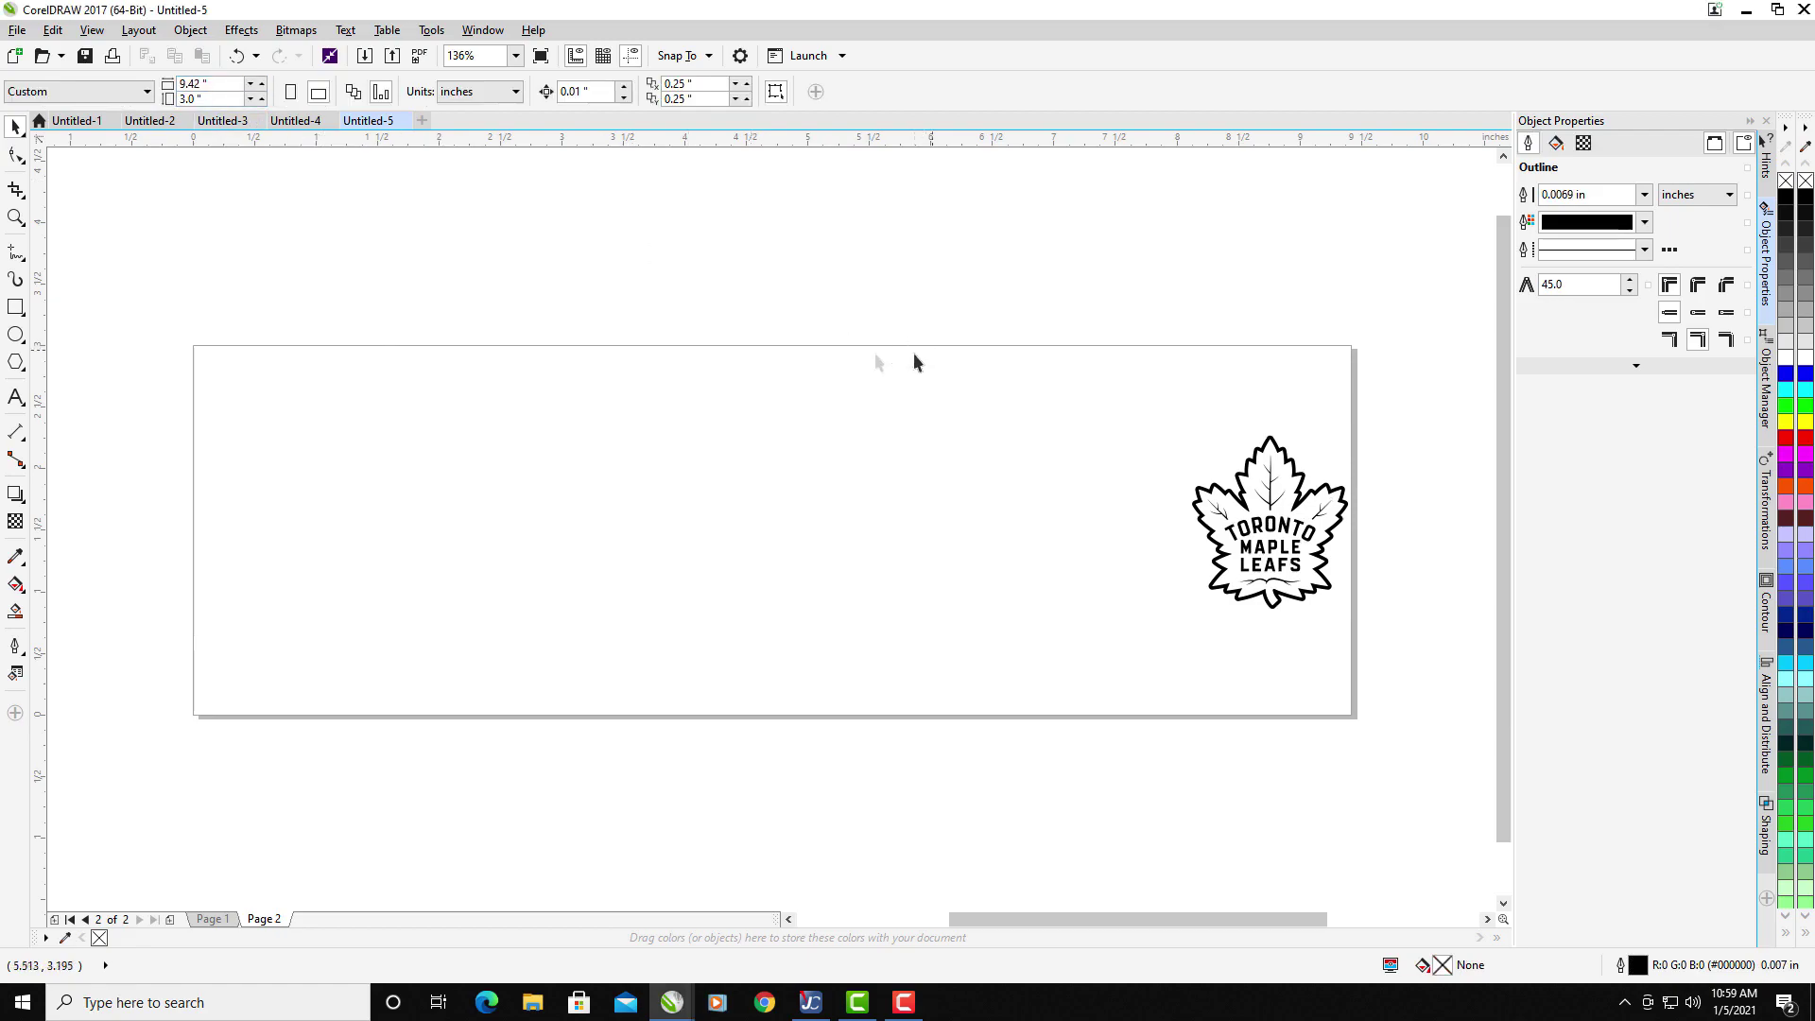
{"action": "left_click_drag", "start_coordinate": [1108, 335], "coordinate": [1397, 652]}
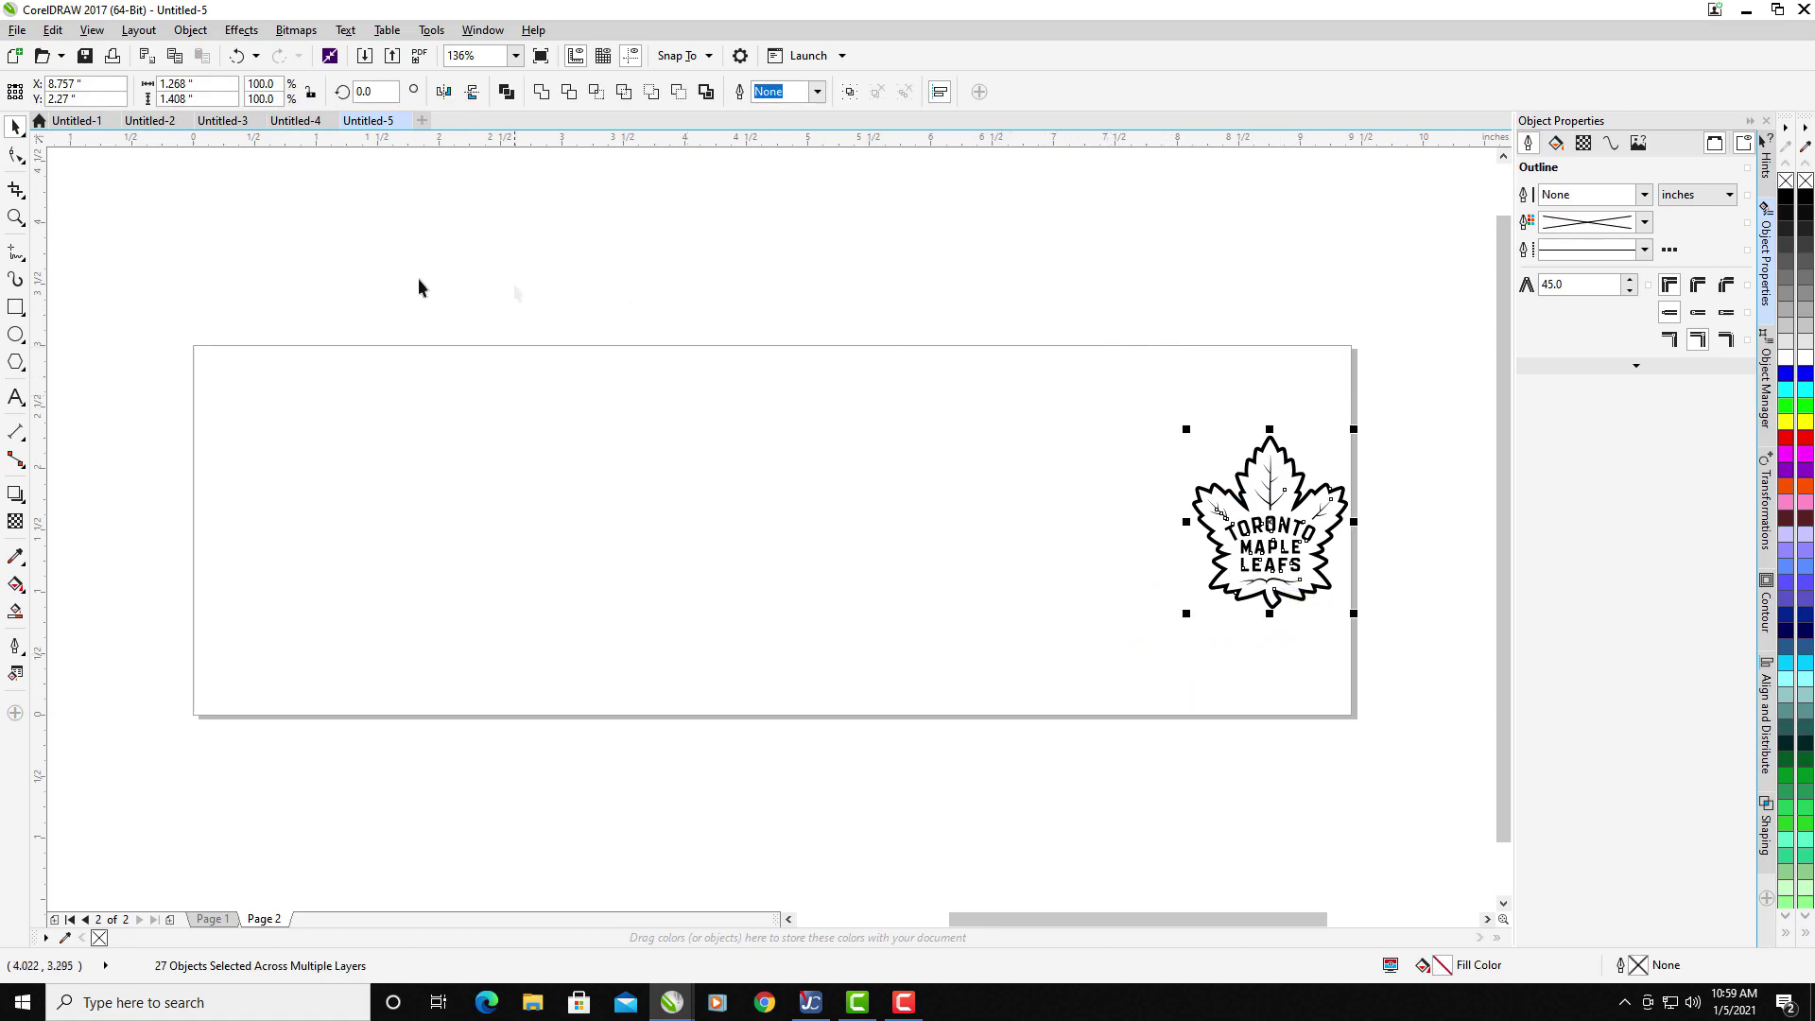
{"action": "left_click", "coordinate": [318, 285]}
{"action": "left_click", "coordinate": [215, 97]}
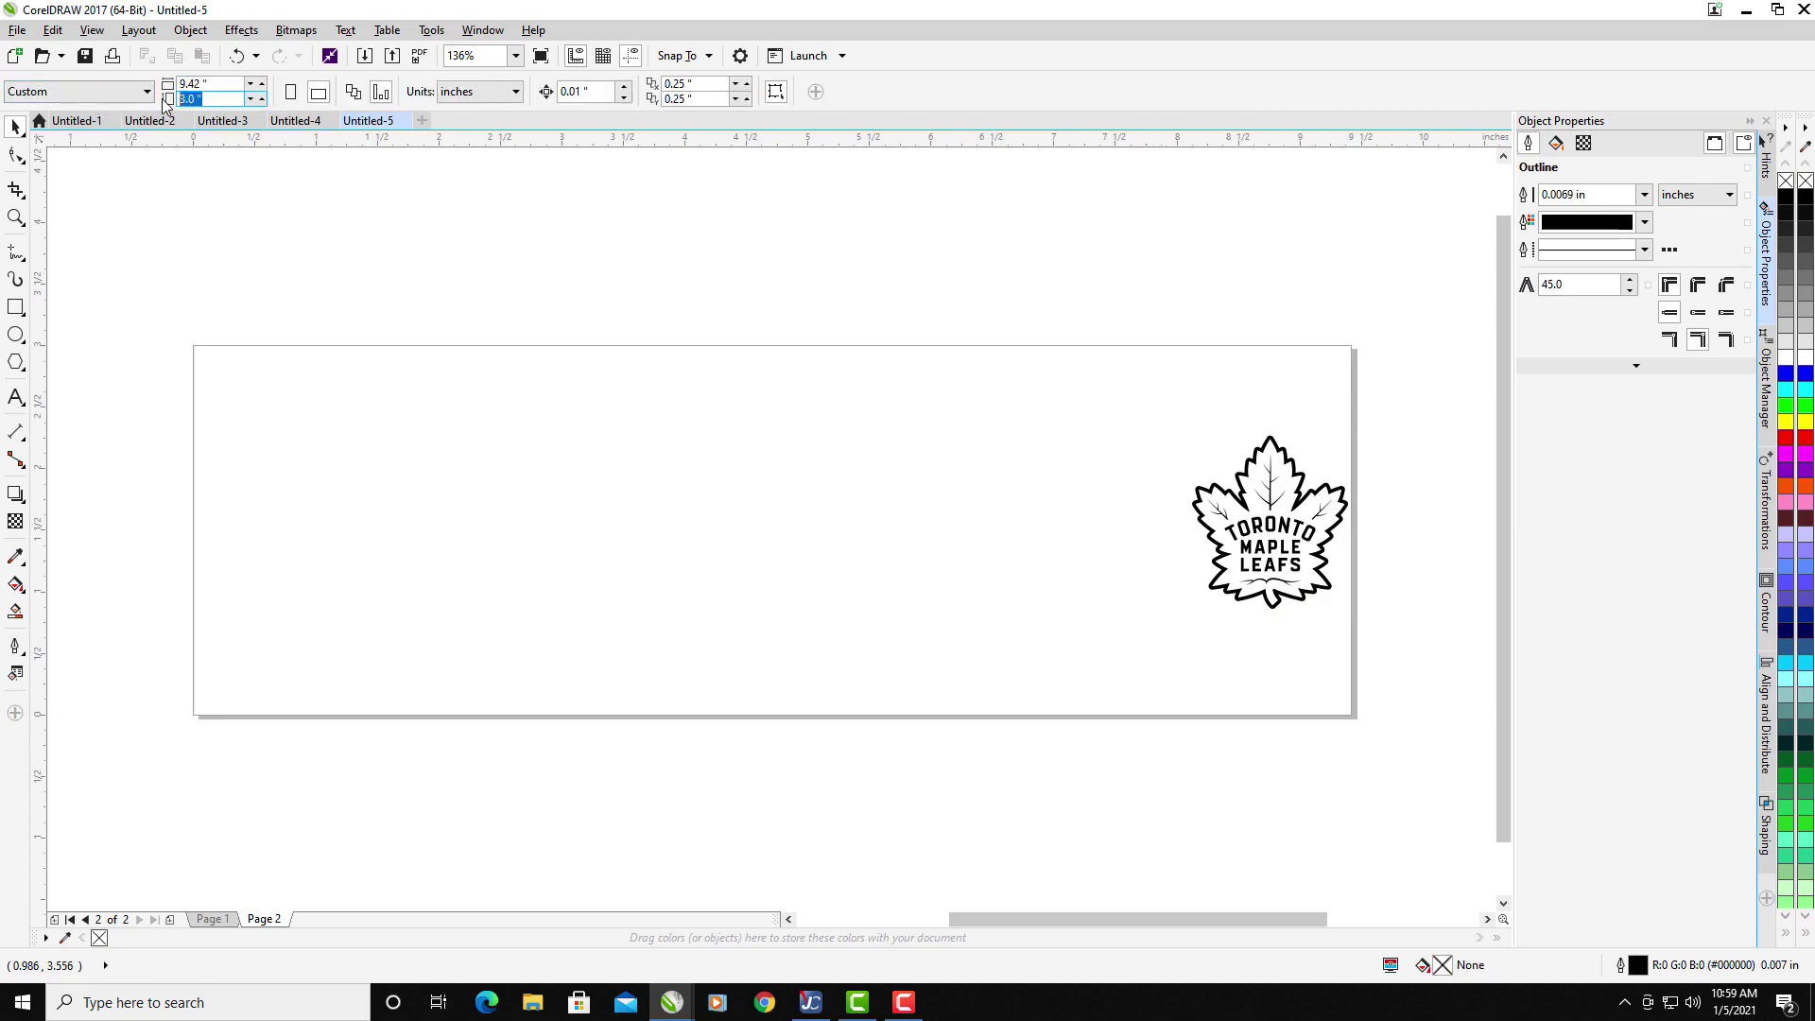
{"action": "type", "text": "2"}
{"action": "key", "text": "Return"}
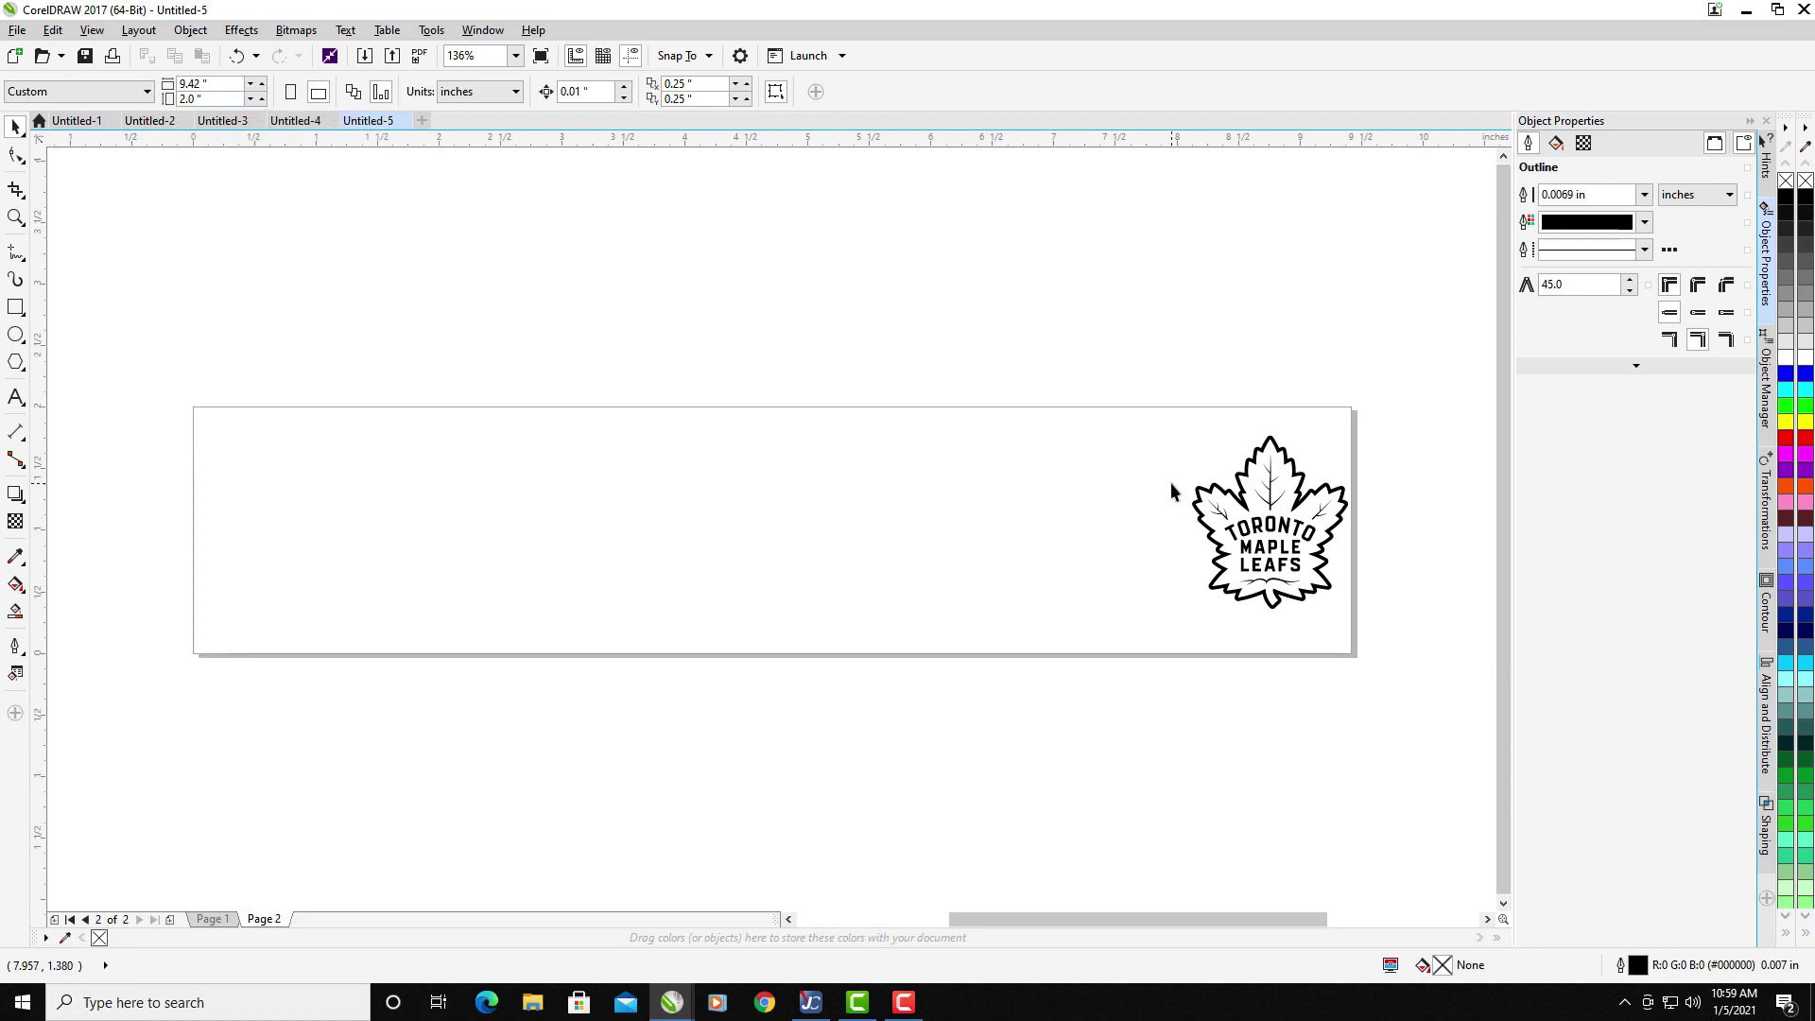
Print the current page to the Trotec Engraver v11.4.0 with the rotary attachment at 3.000 in diameter and a 2.000 in height.
{"action": "key", "text": "ctrl+p"}
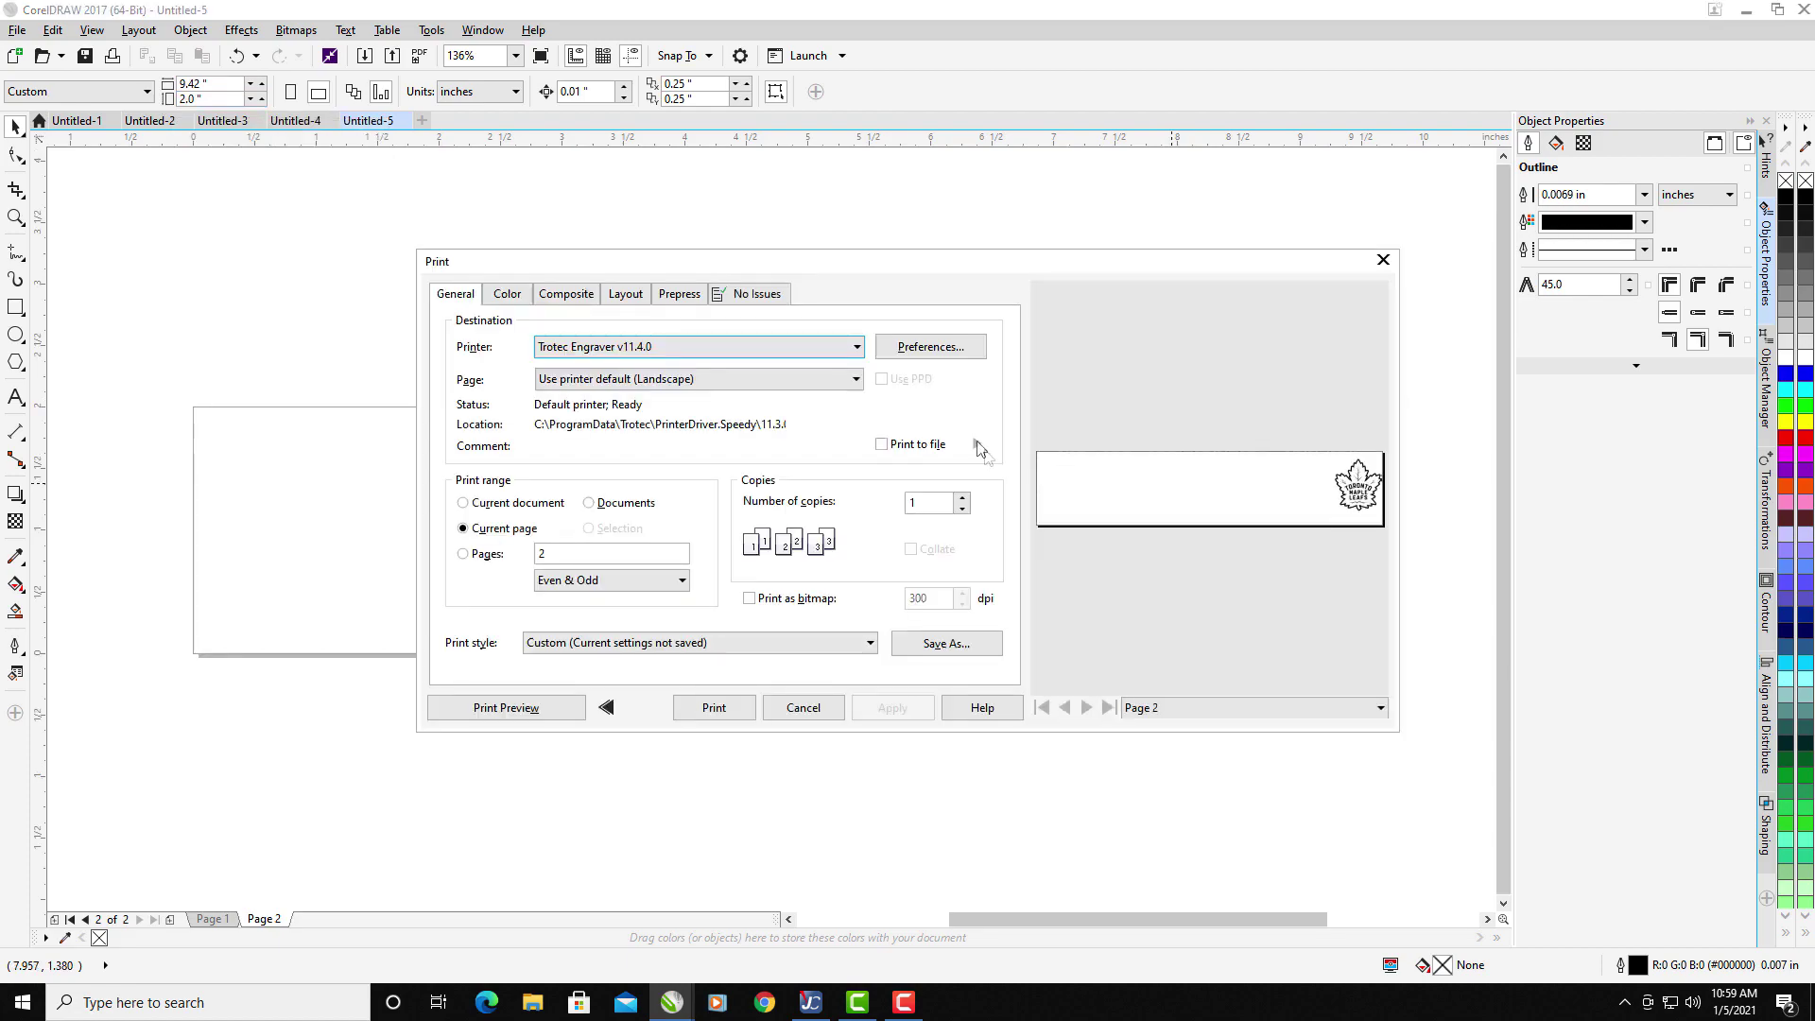
{"action": "left_click", "coordinate": [932, 349]}
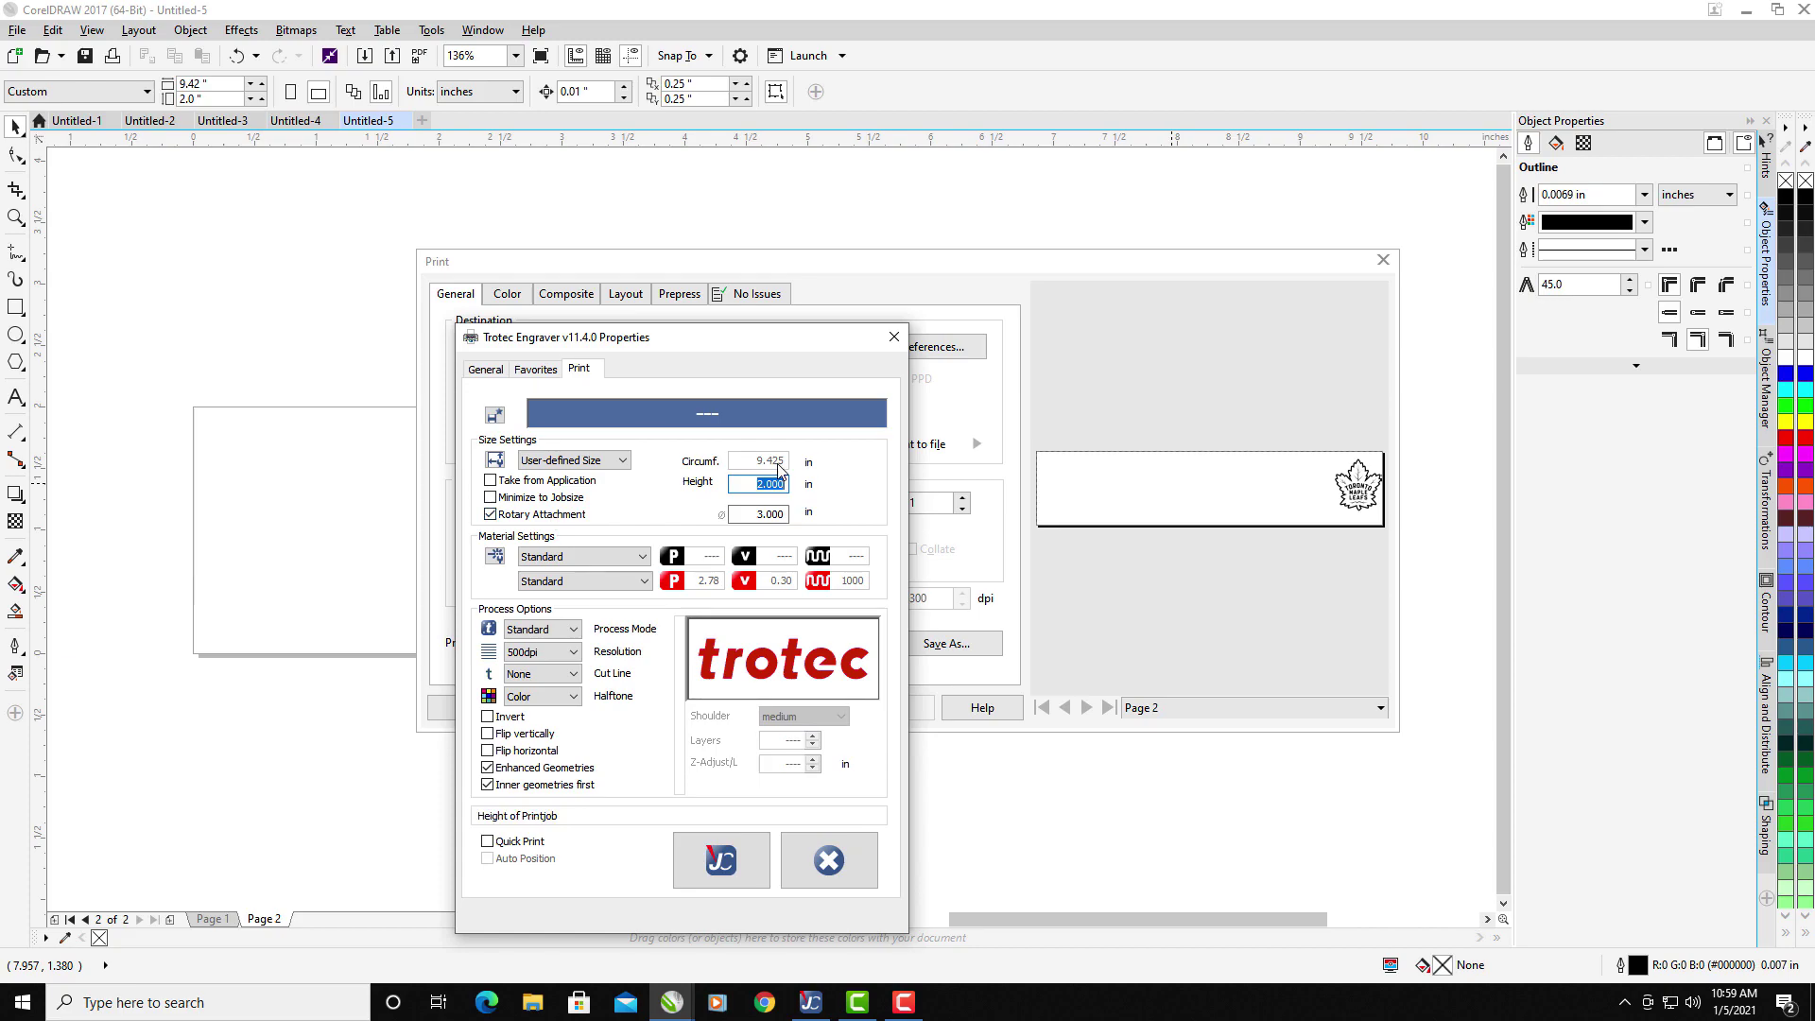
{"action": "left_click", "coordinate": [719, 884]}
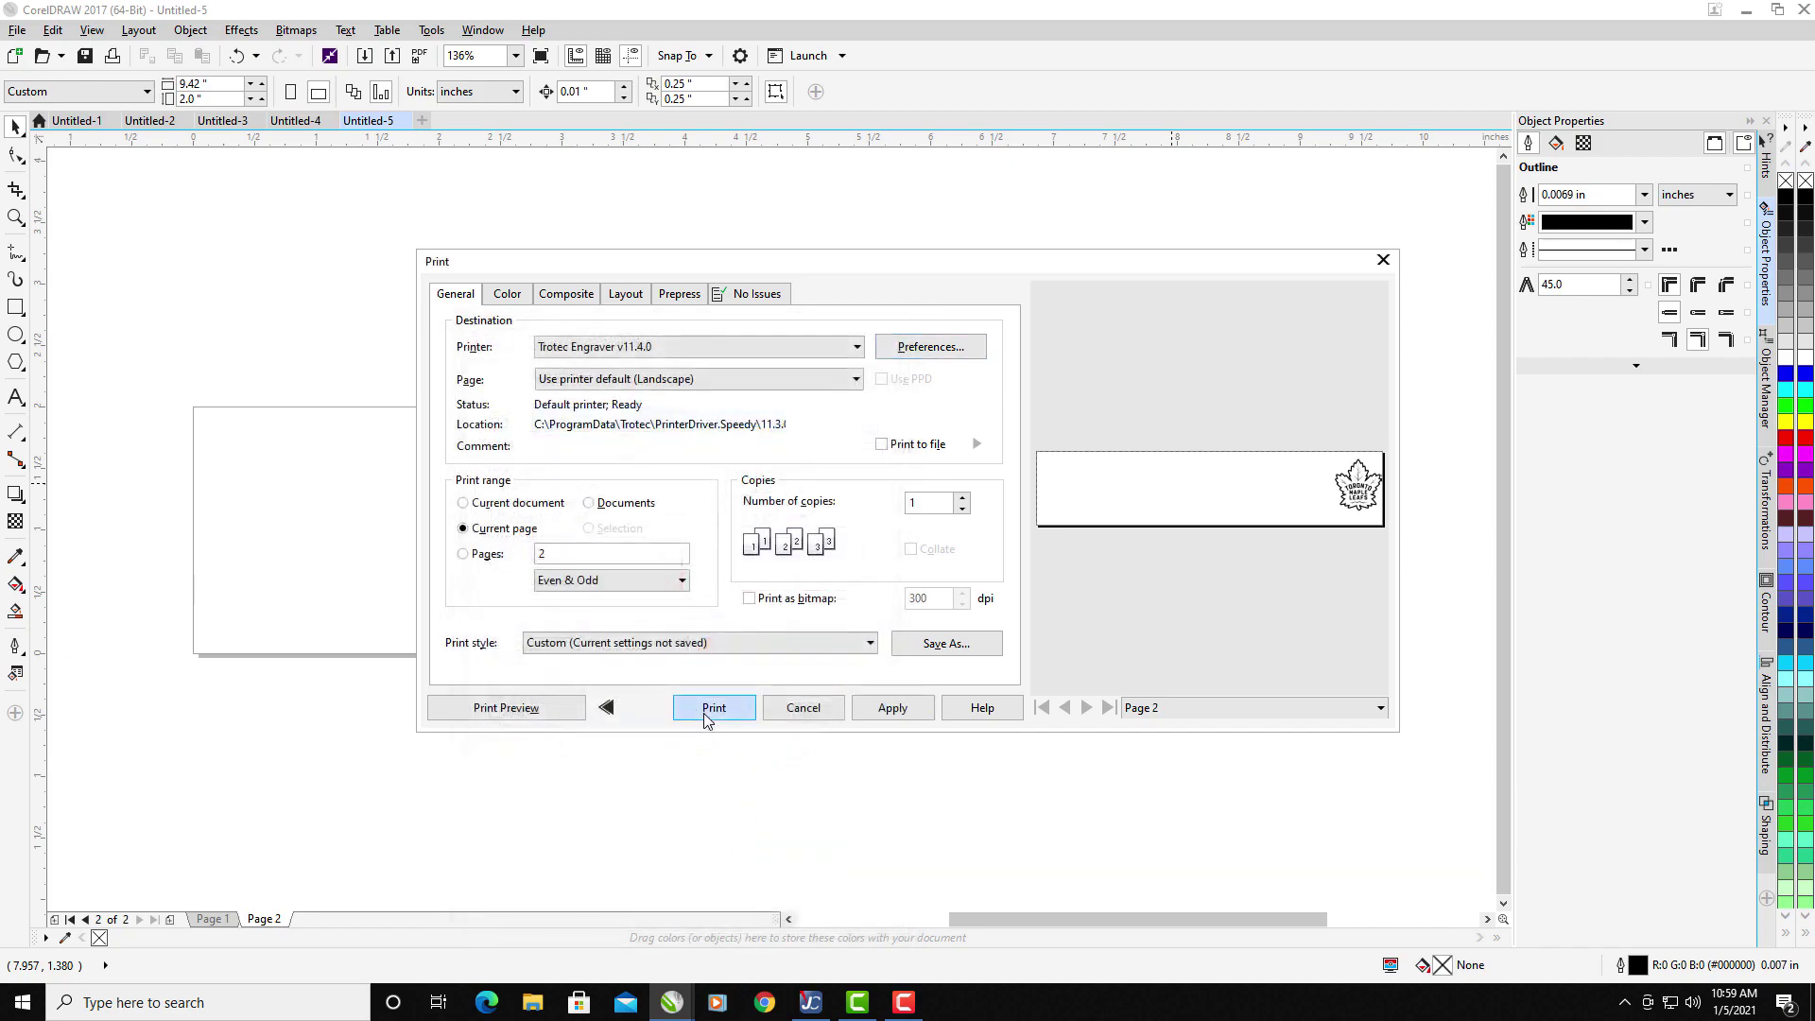
{"action": "left_click", "coordinate": [706, 714]}
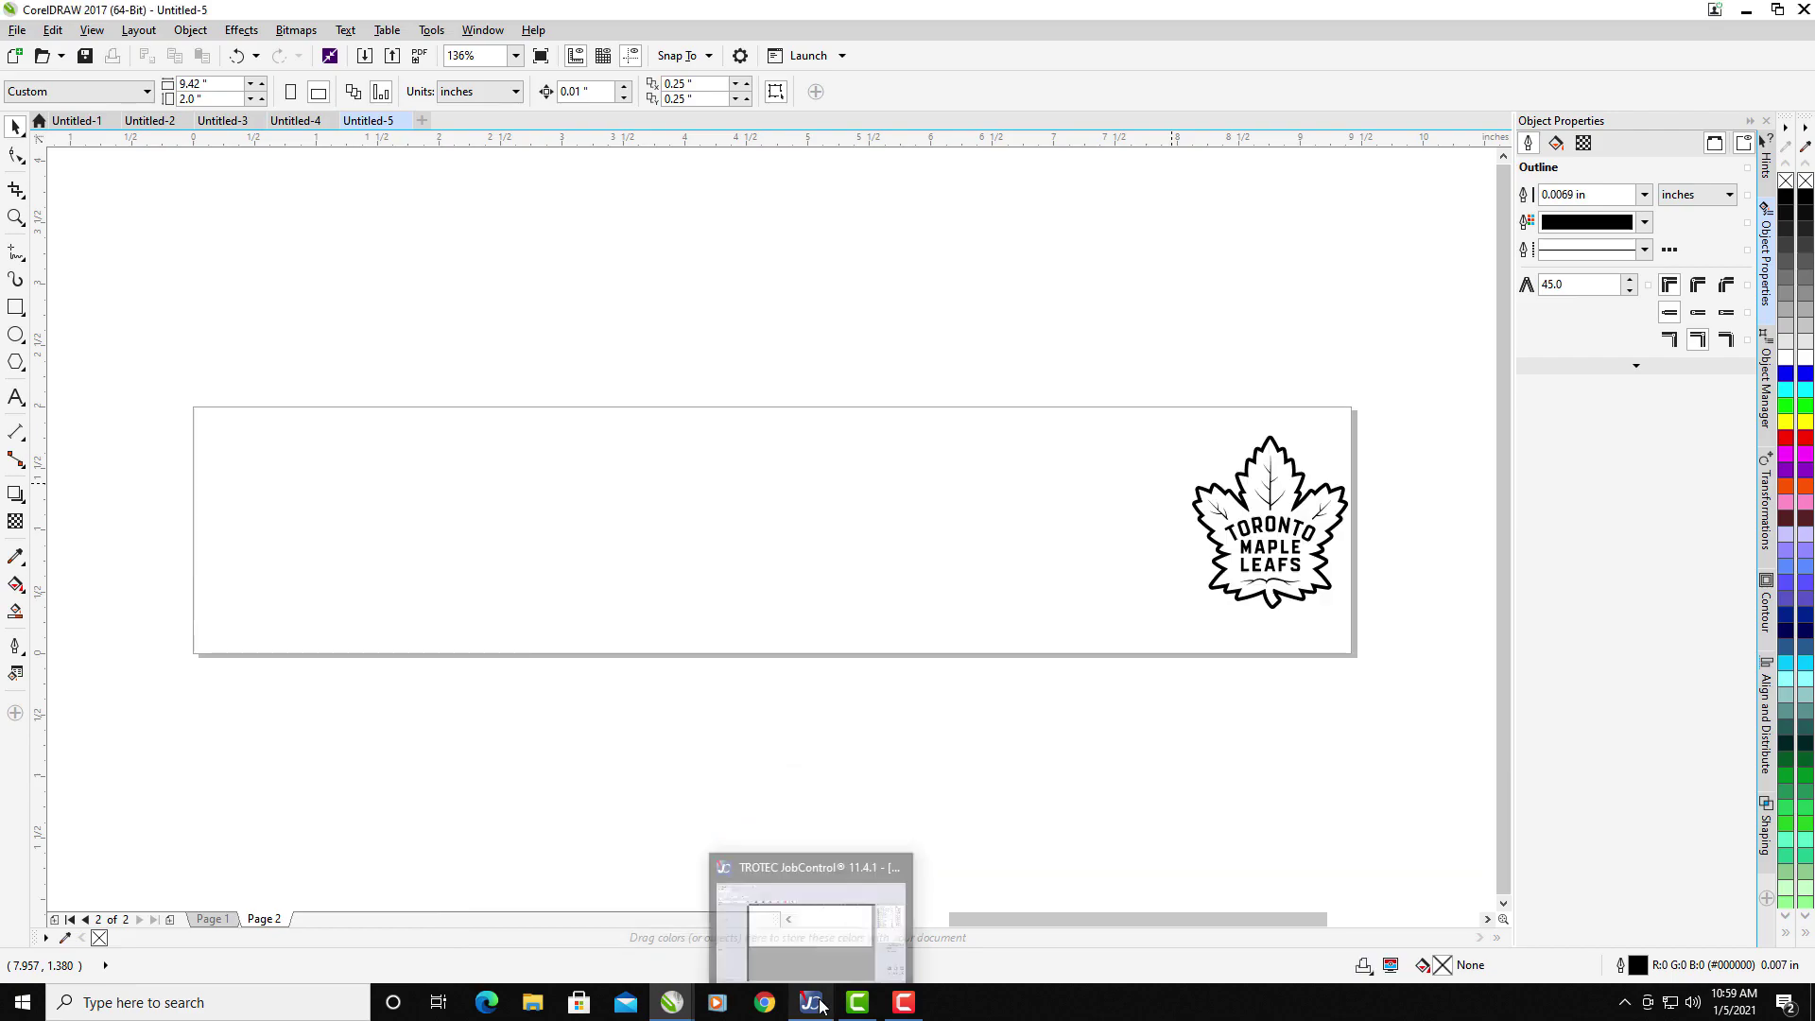
Switch to TROTEC JobControl, place the job Untitled-5 0003 on the plate and snap it to about X 17.52, Y 4.79 inches under the laser head.
{"action": "left_click", "coordinate": [821, 1004]}
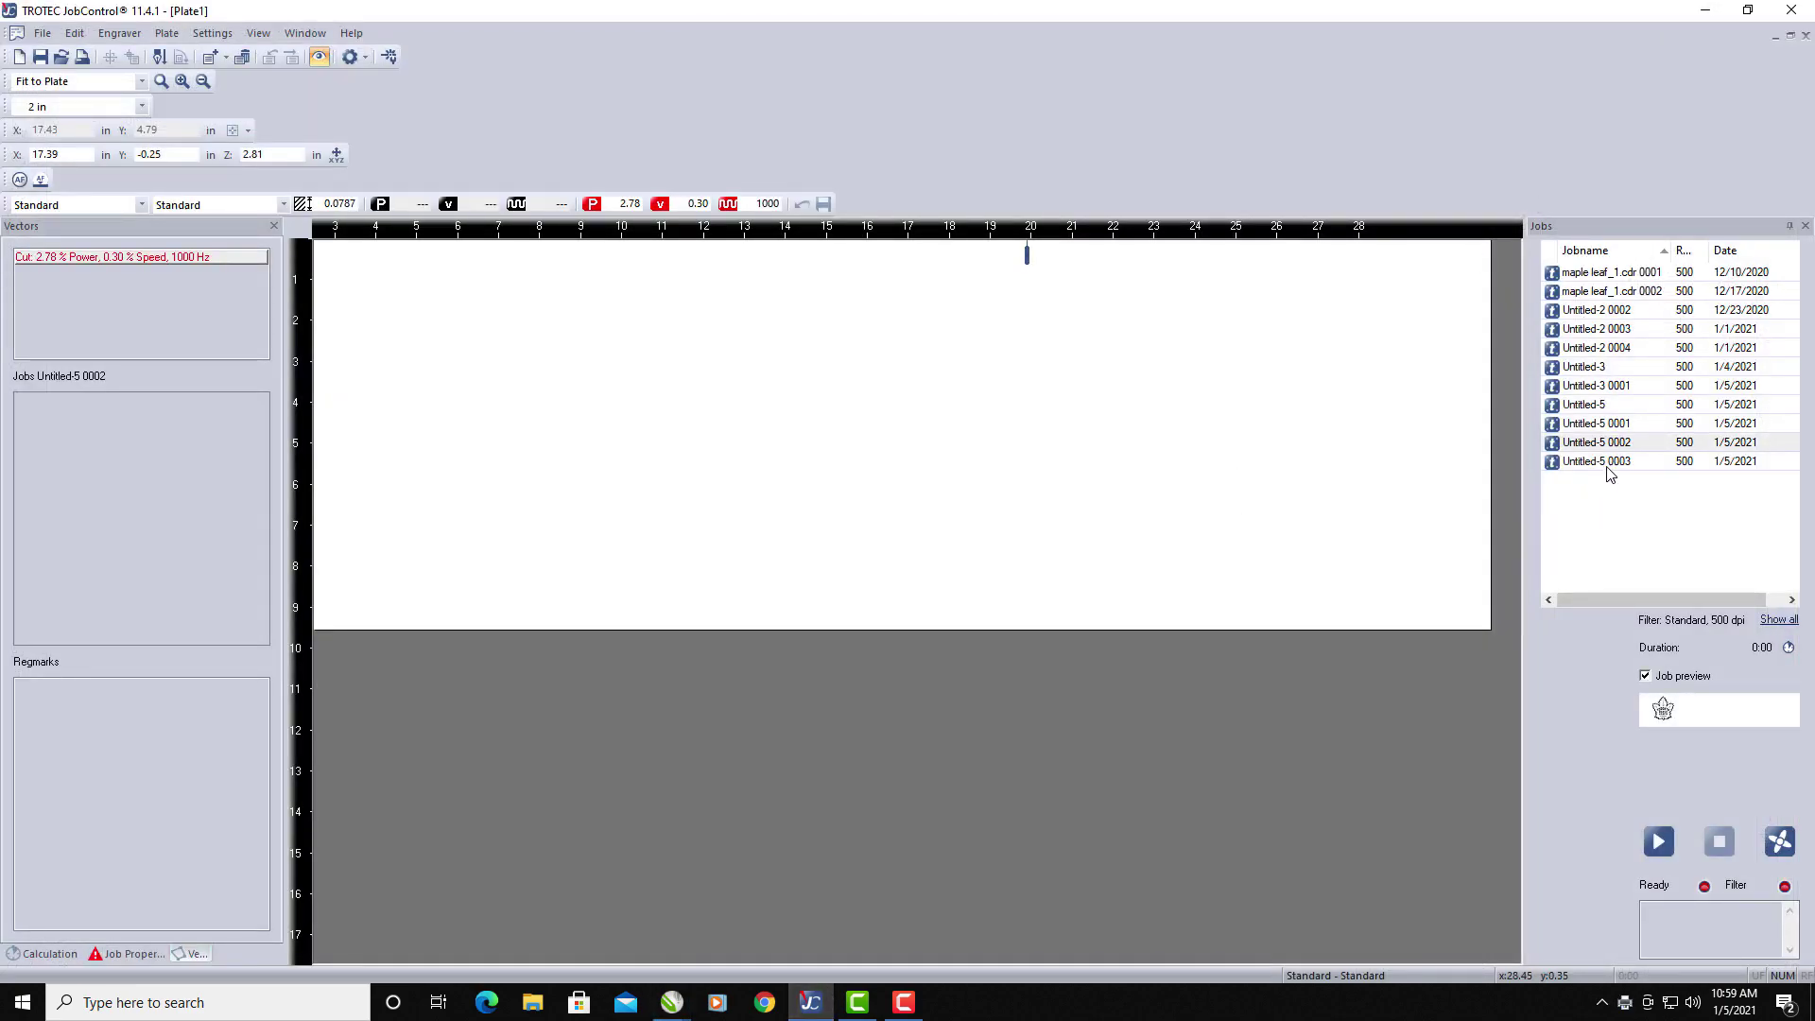
{"action": "left_click", "coordinate": [1606, 470]}
{"action": "left_click_drag", "start_coordinate": [1606, 470], "coordinate": [983, 383]}
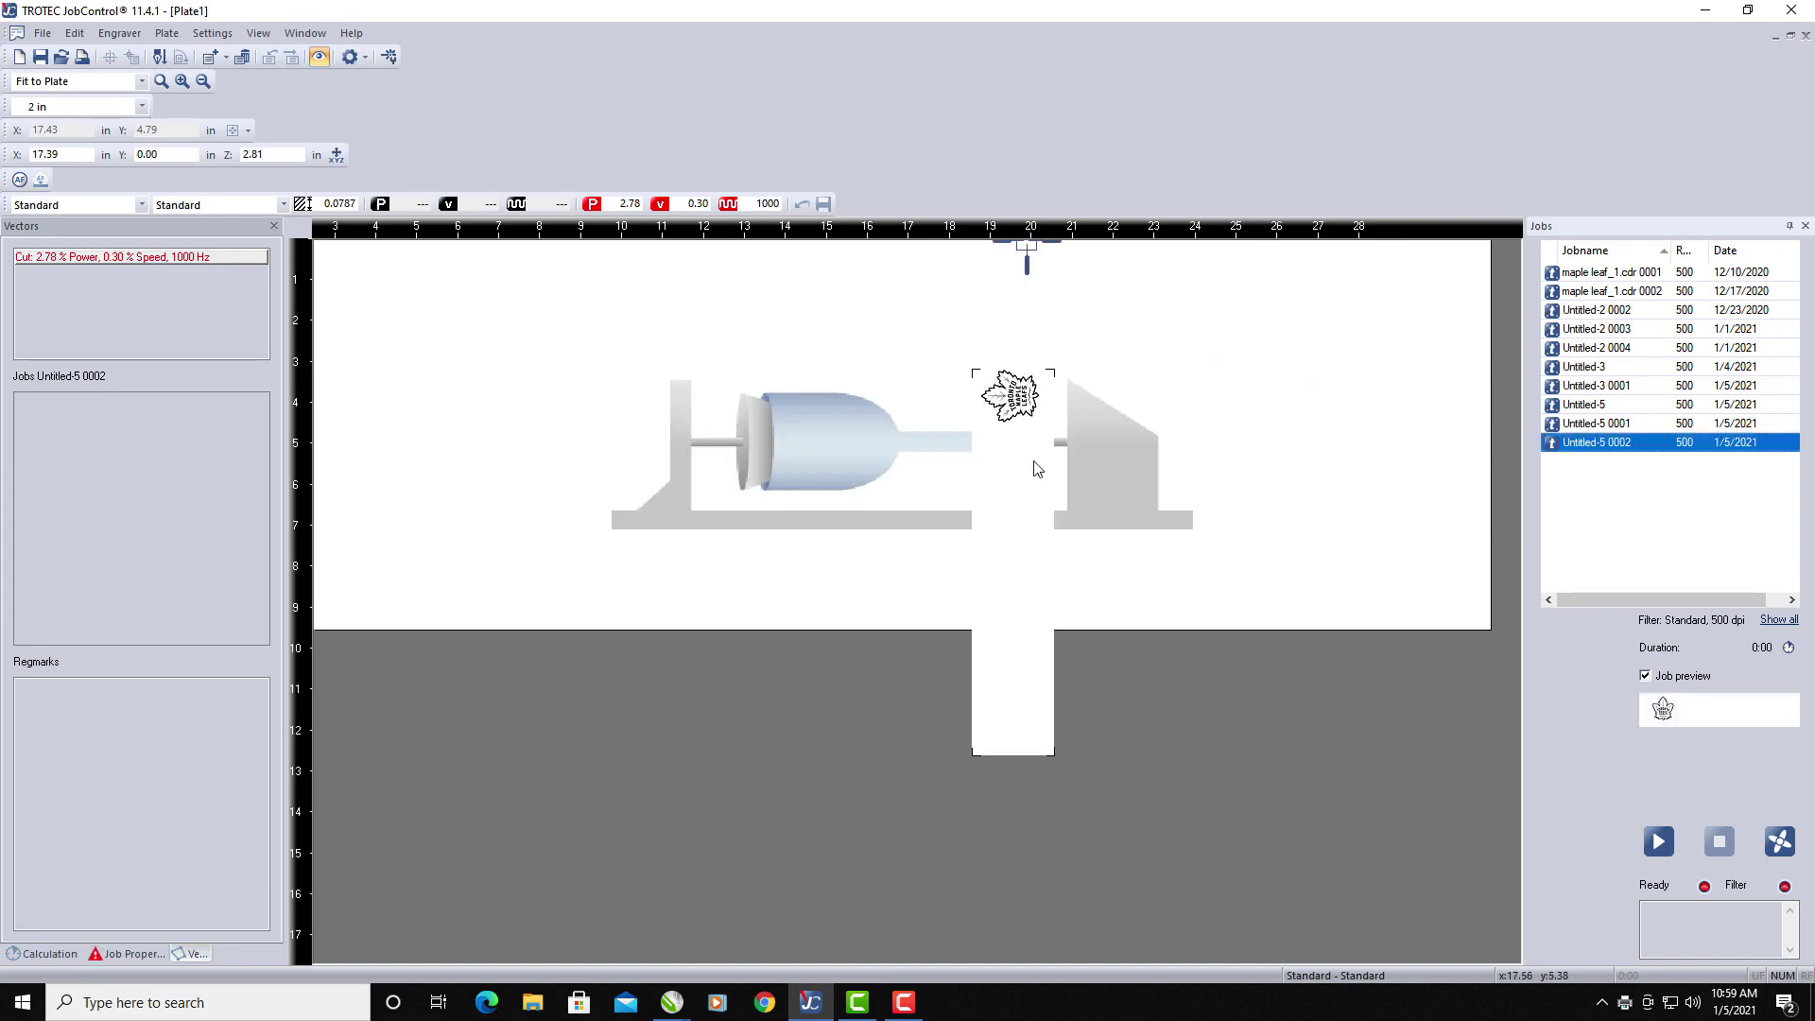
{"action": "left_click_drag", "start_coordinate": [1037, 469], "coordinate": [1056, 388]}
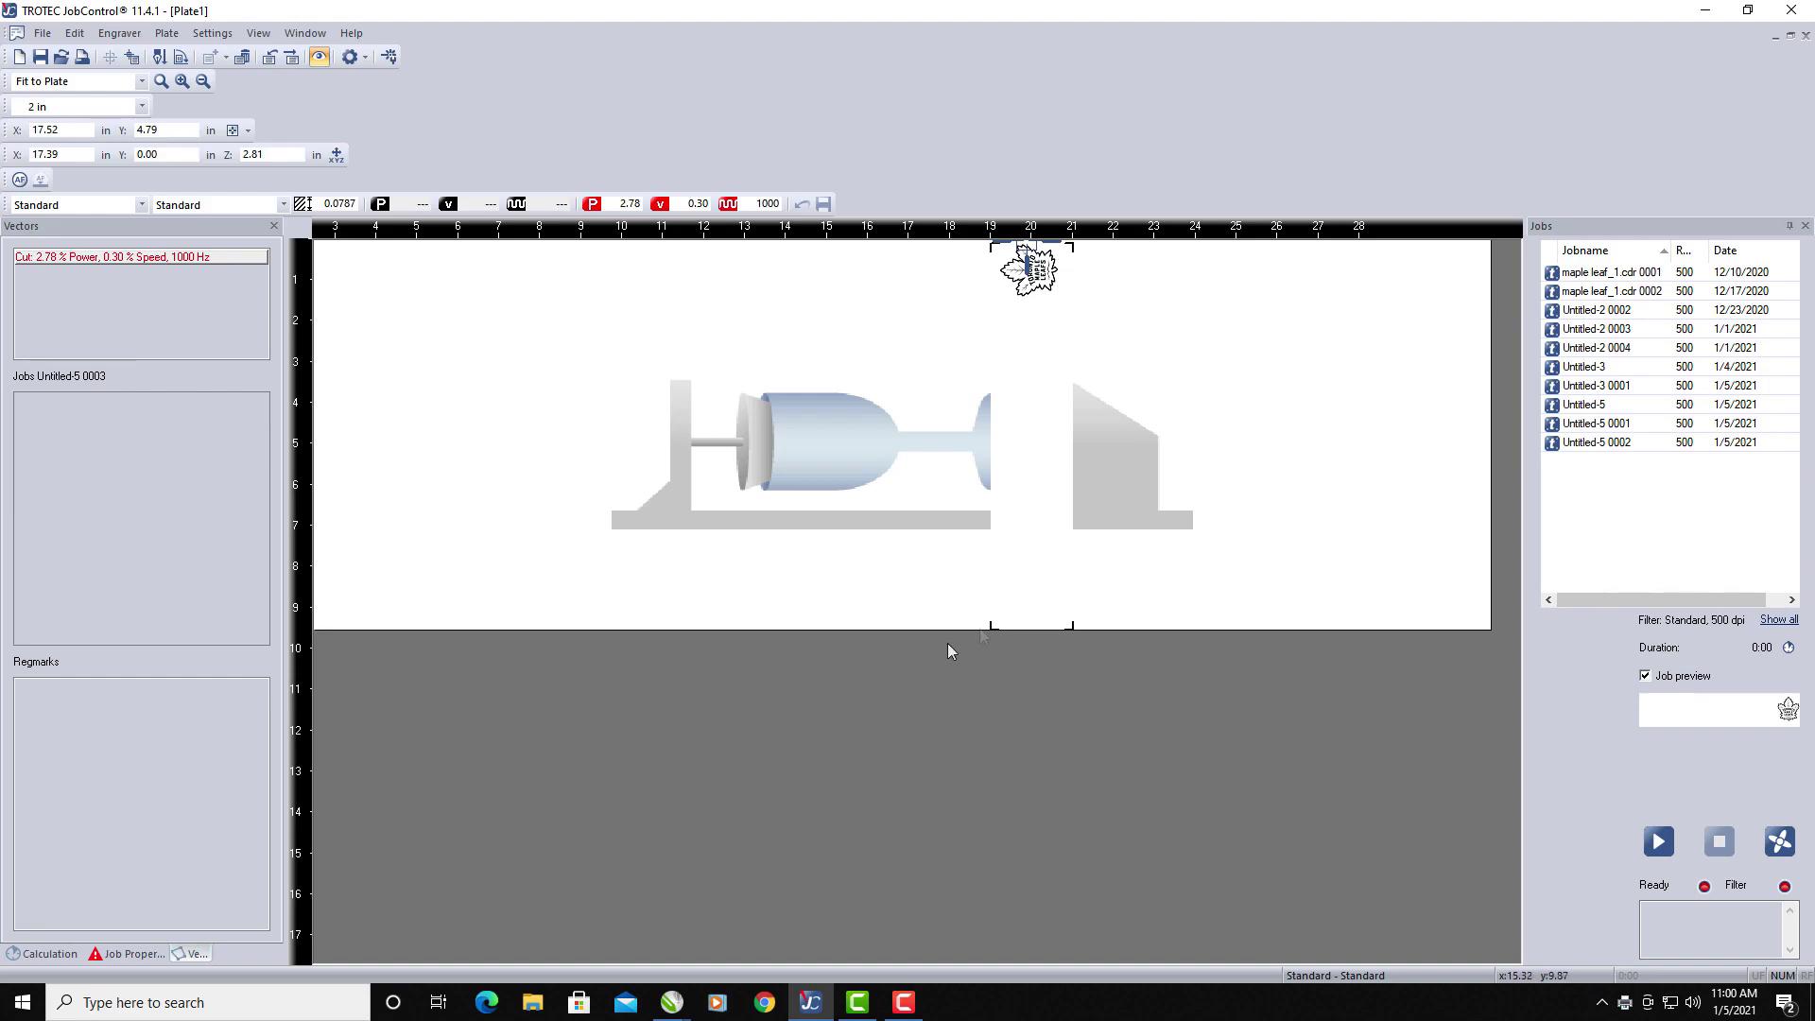
Remove job Untitled-5 0003 from the plate and enable the rotary attachment in the hardware accessories options with 3 in diameter and 30 % rotation speed.
{"action": "right_click", "coordinate": [1038, 516]}
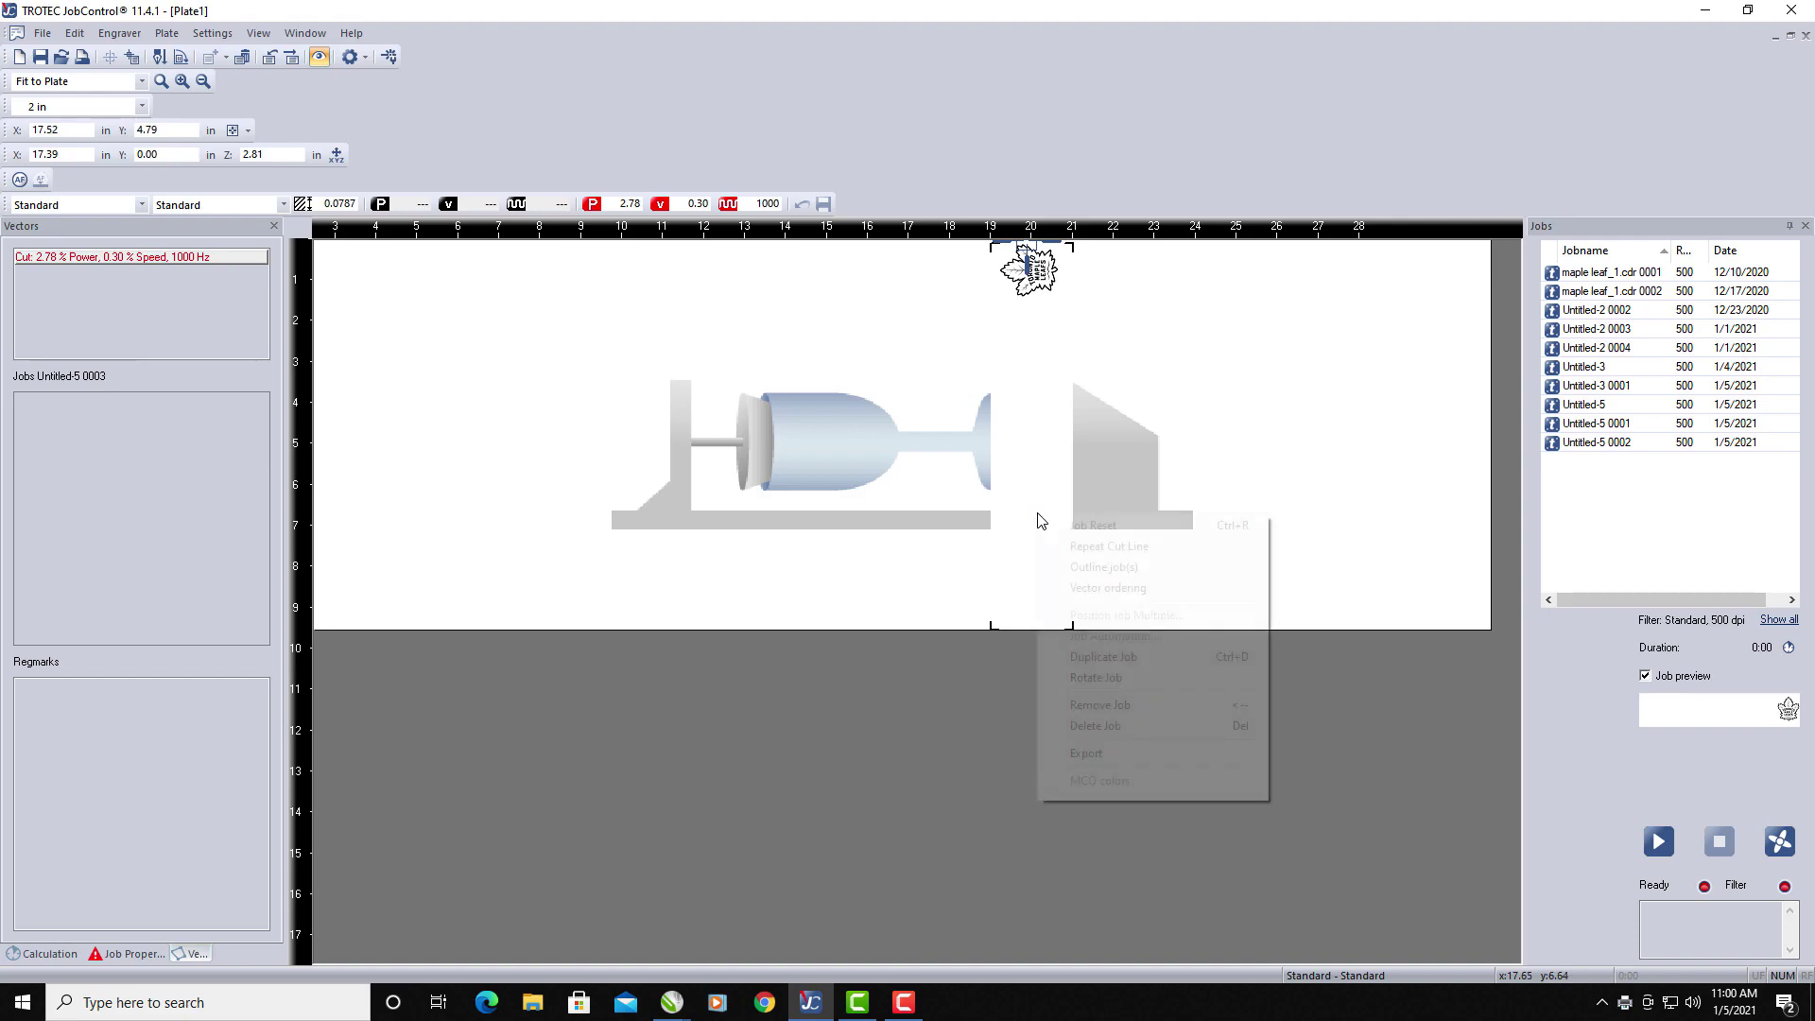
{"action": "left_click", "coordinate": [1114, 707]}
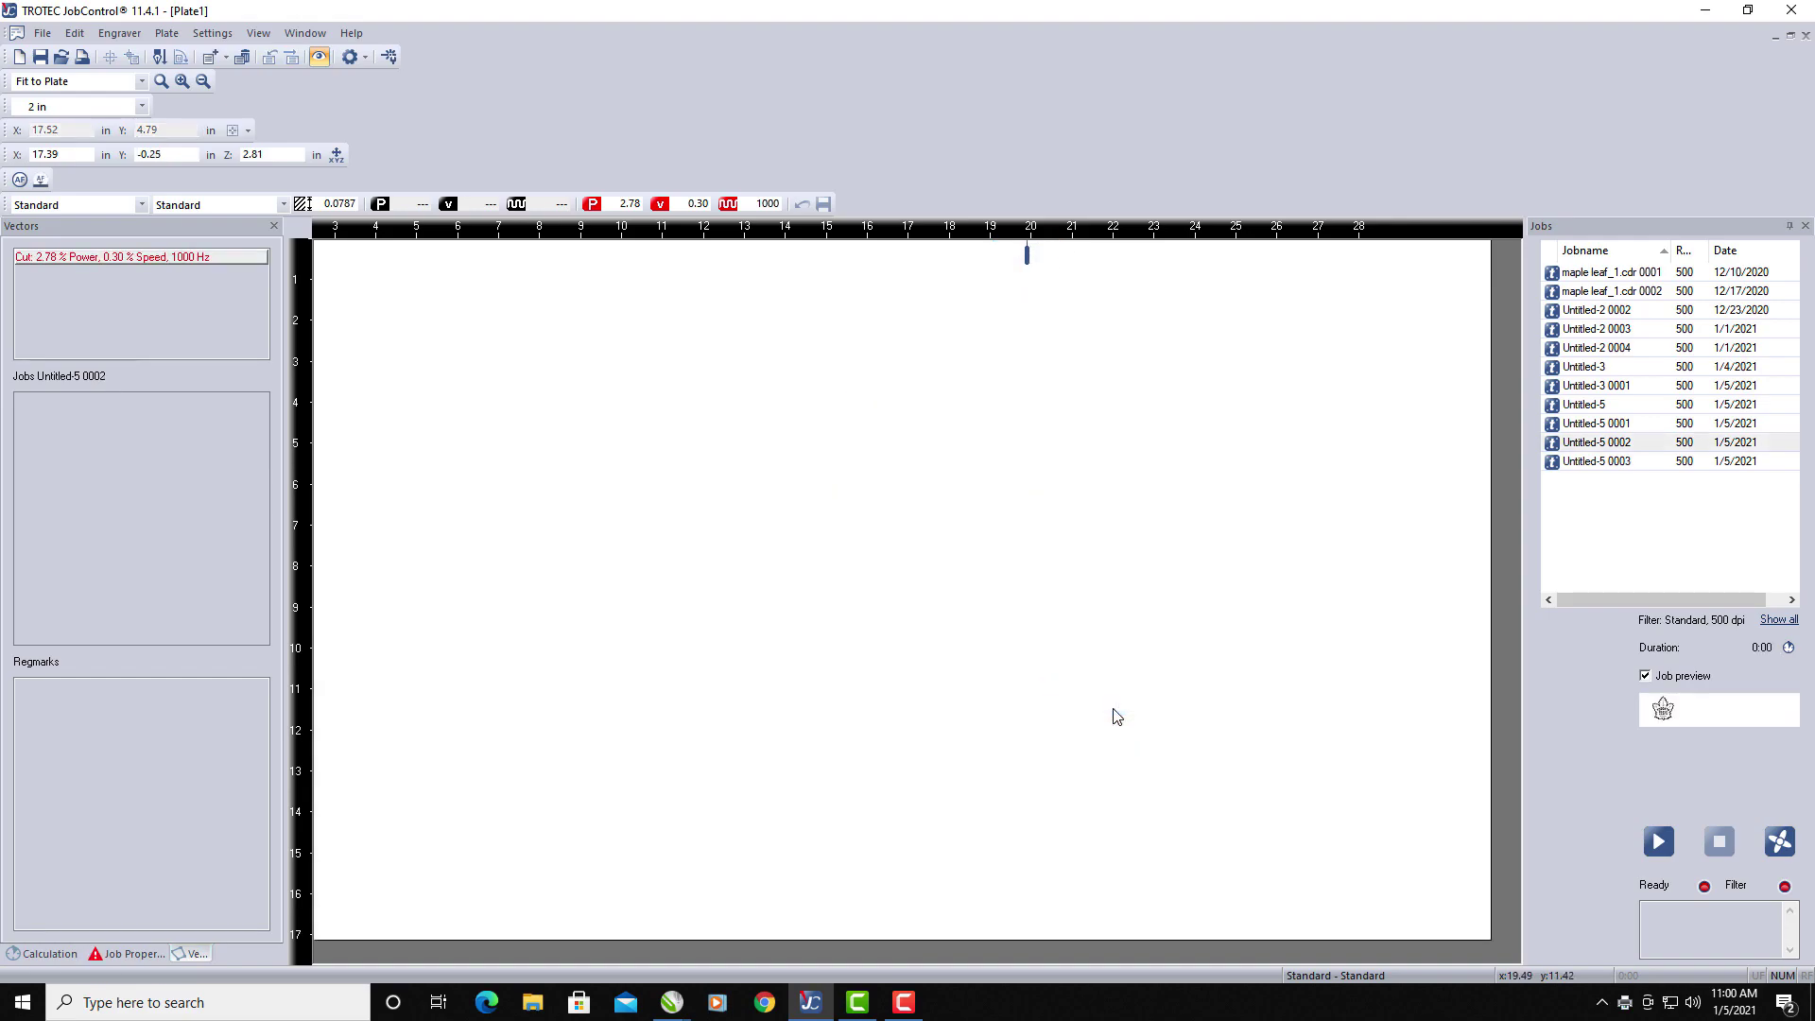
{"action": "left_click", "coordinate": [1587, 428]}
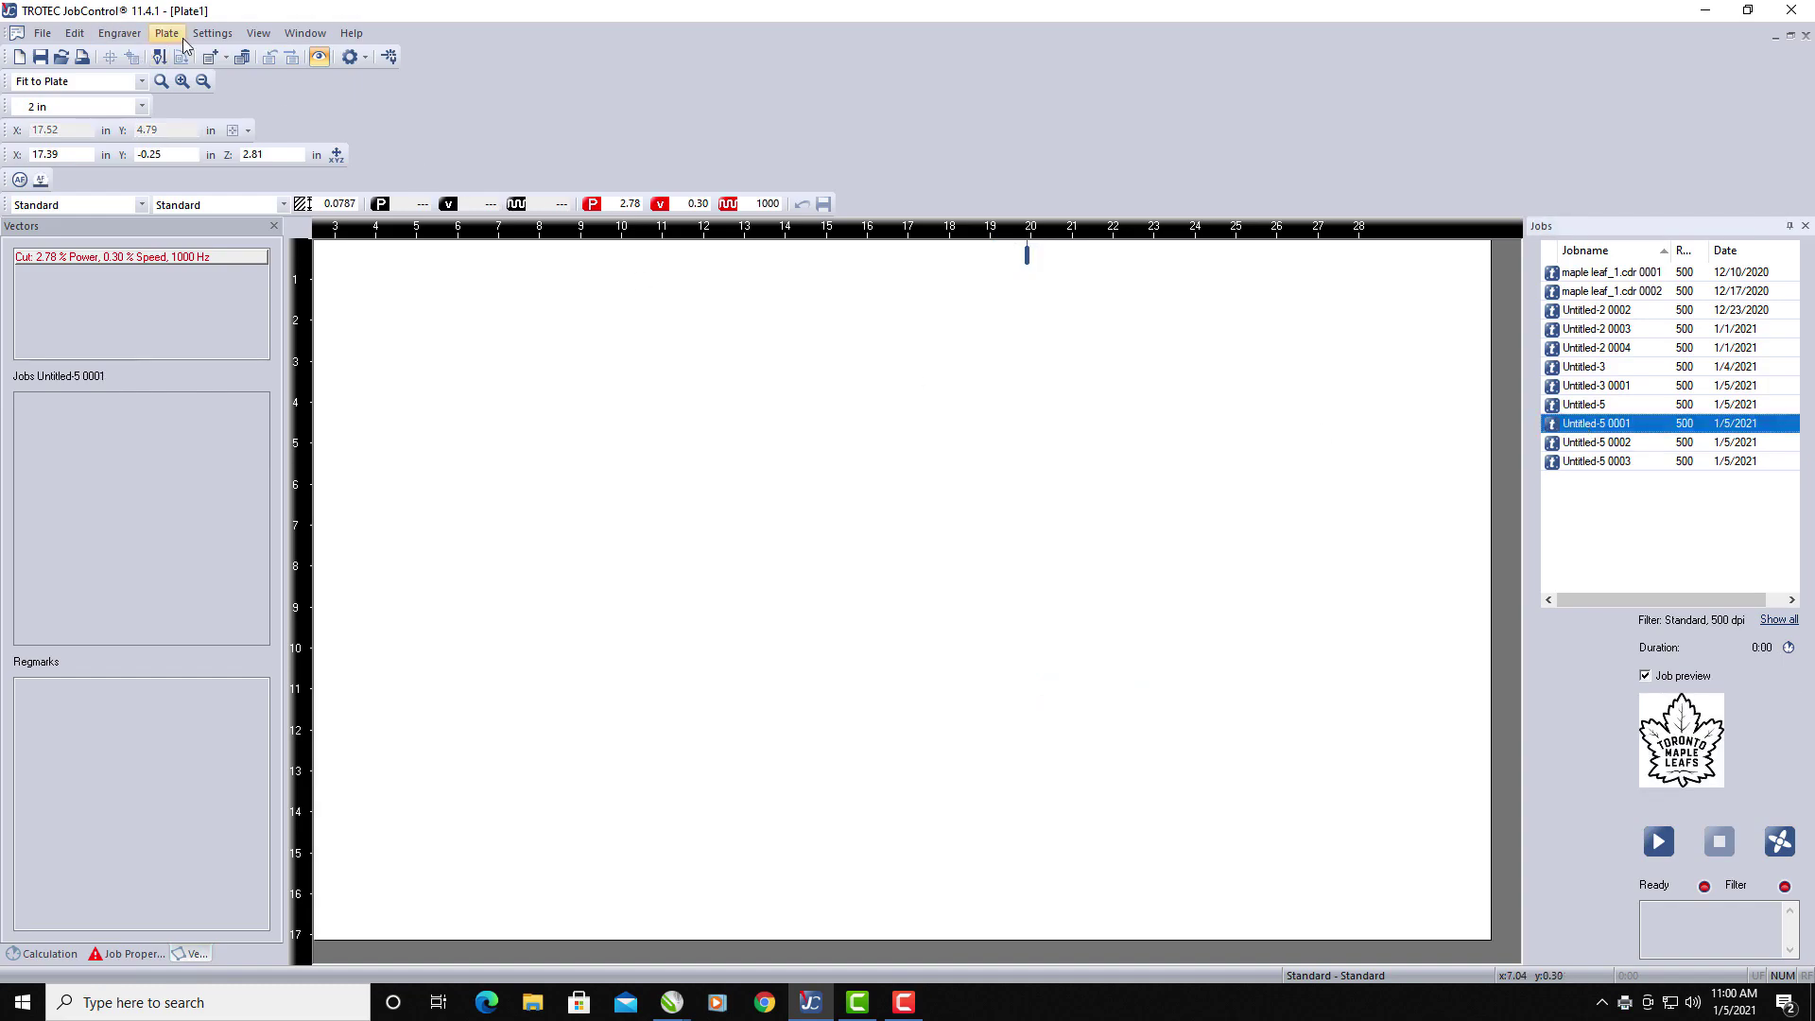
{"action": "left_click", "coordinate": [212, 33]}
{"action": "left_click", "coordinate": [270, 110]}
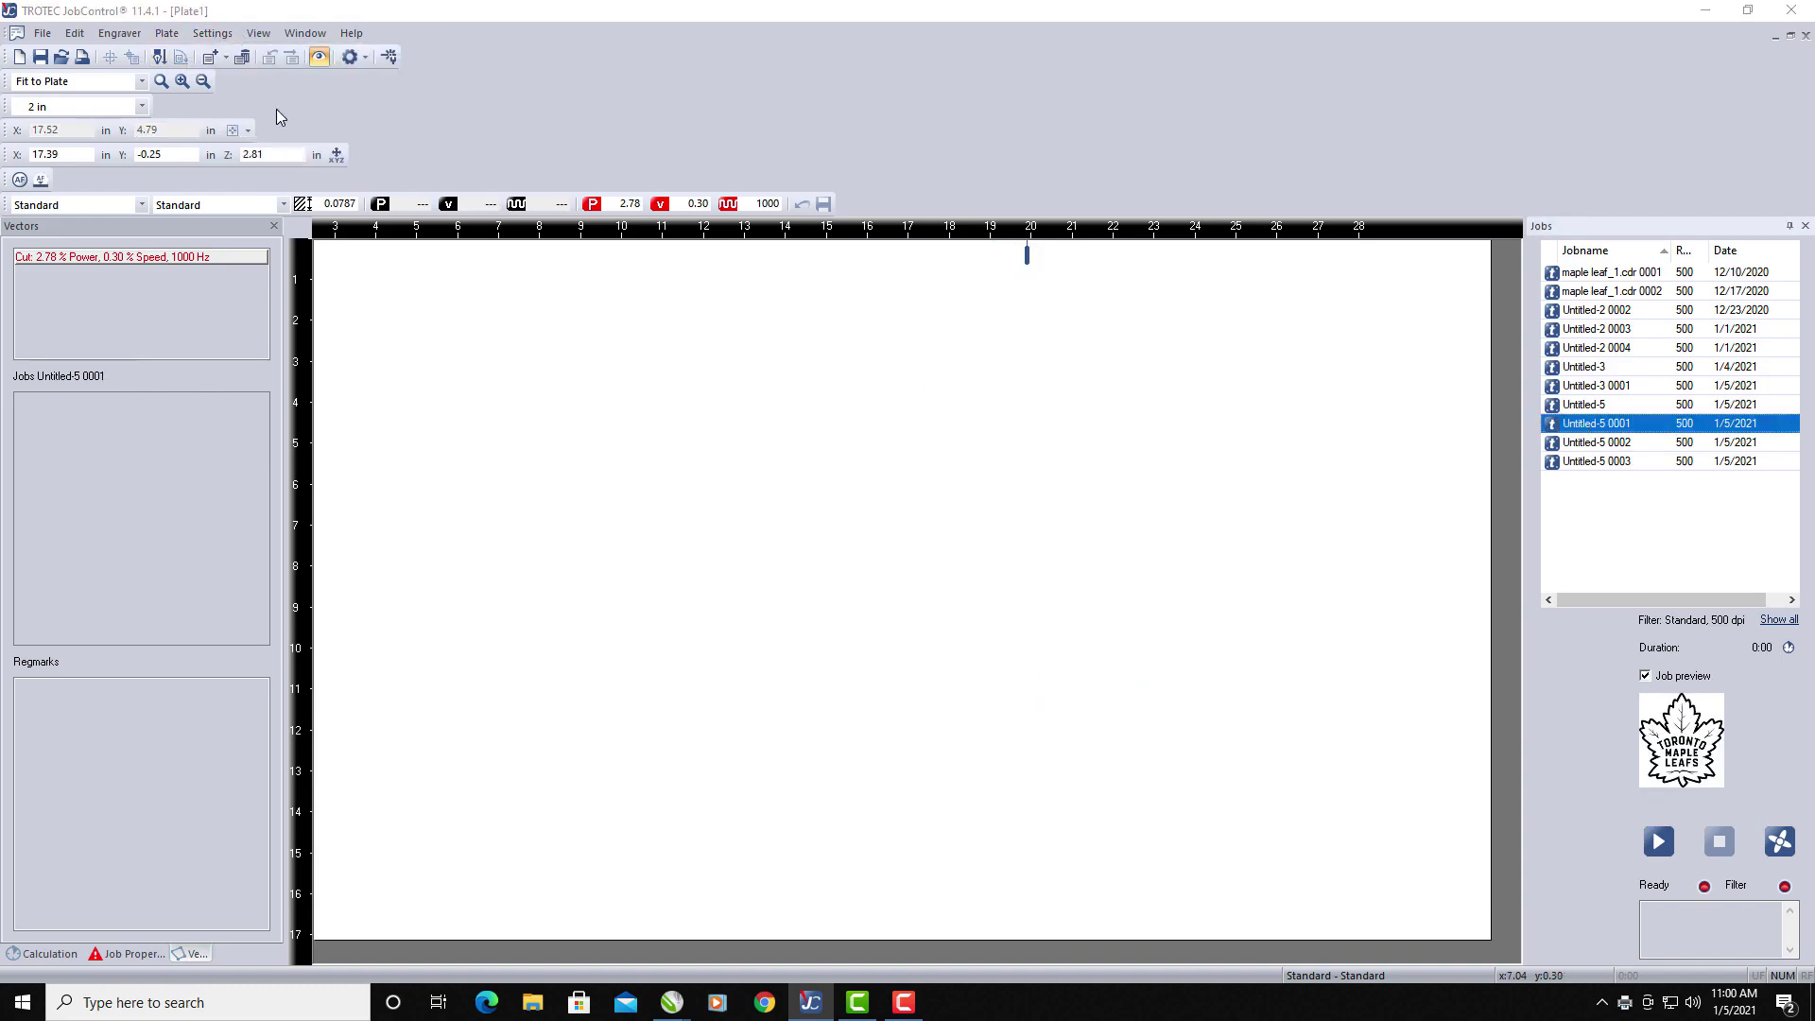
{"action": "left_click", "coordinate": [628, 413]}
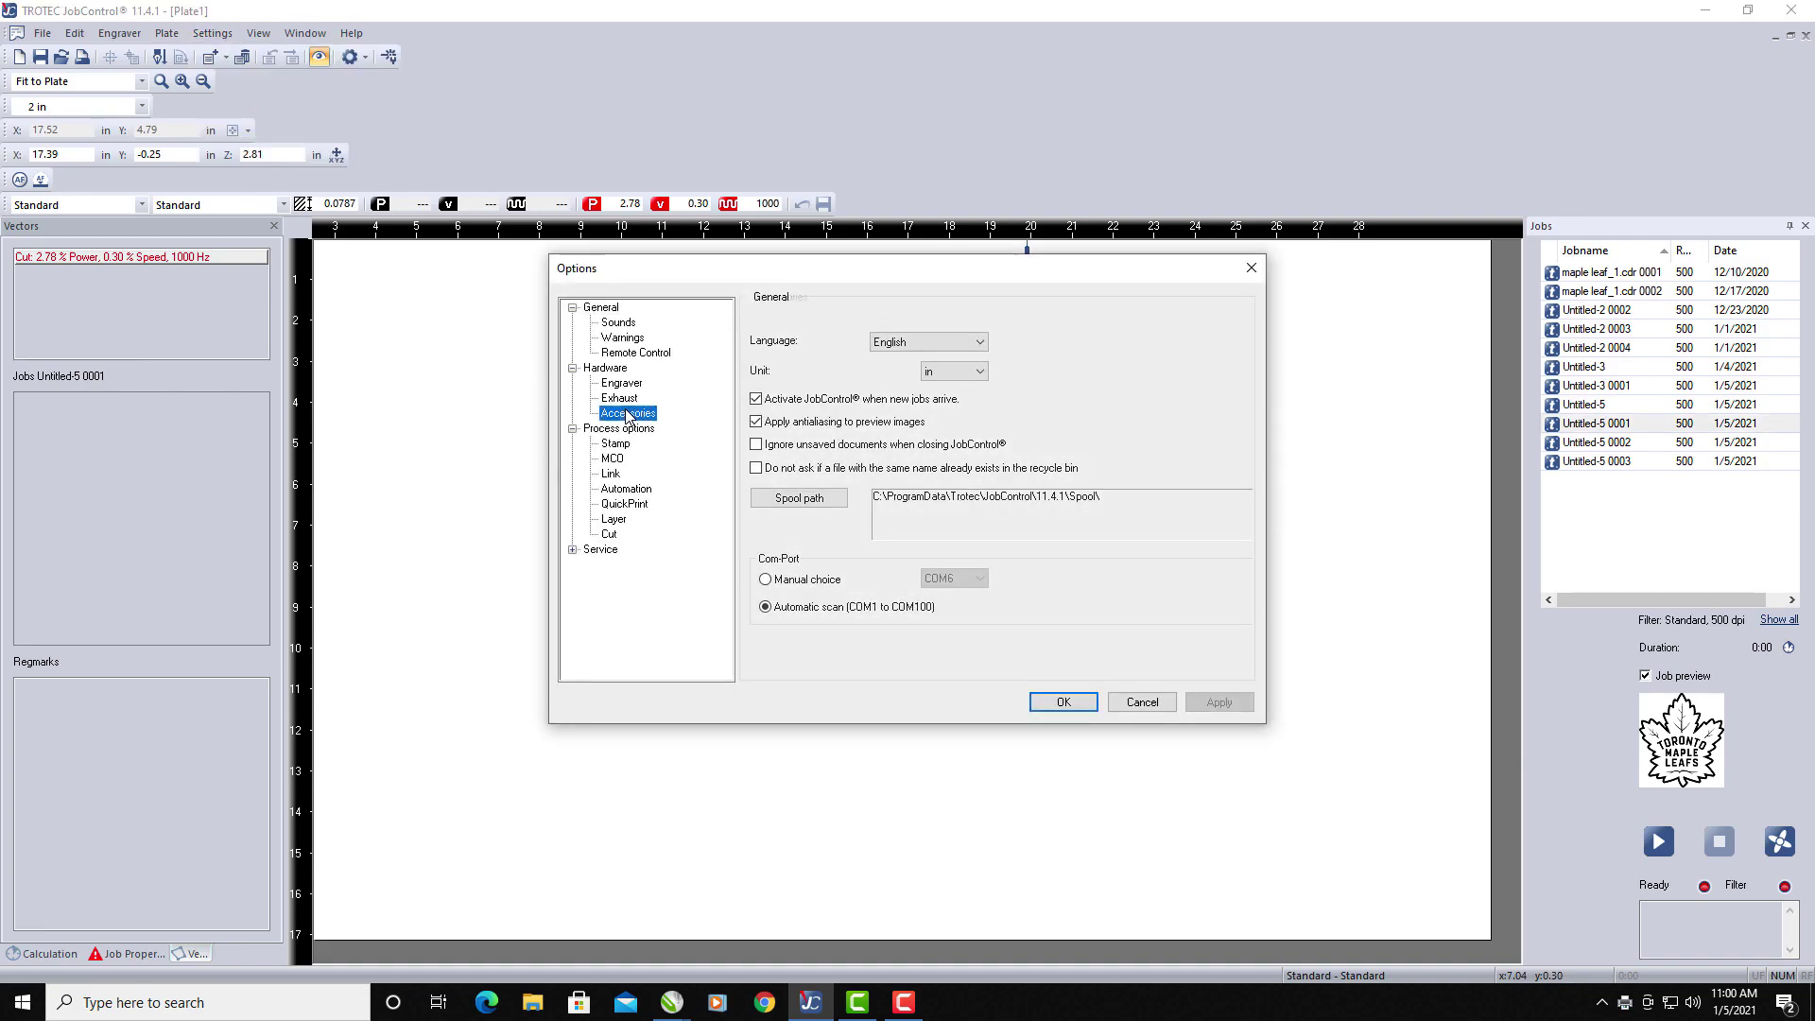
{"action": "left_click", "coordinate": [763, 345]}
{"action": "double_click", "coordinate": [945, 397]}
{"action": "left_click", "coordinate": [948, 398]}
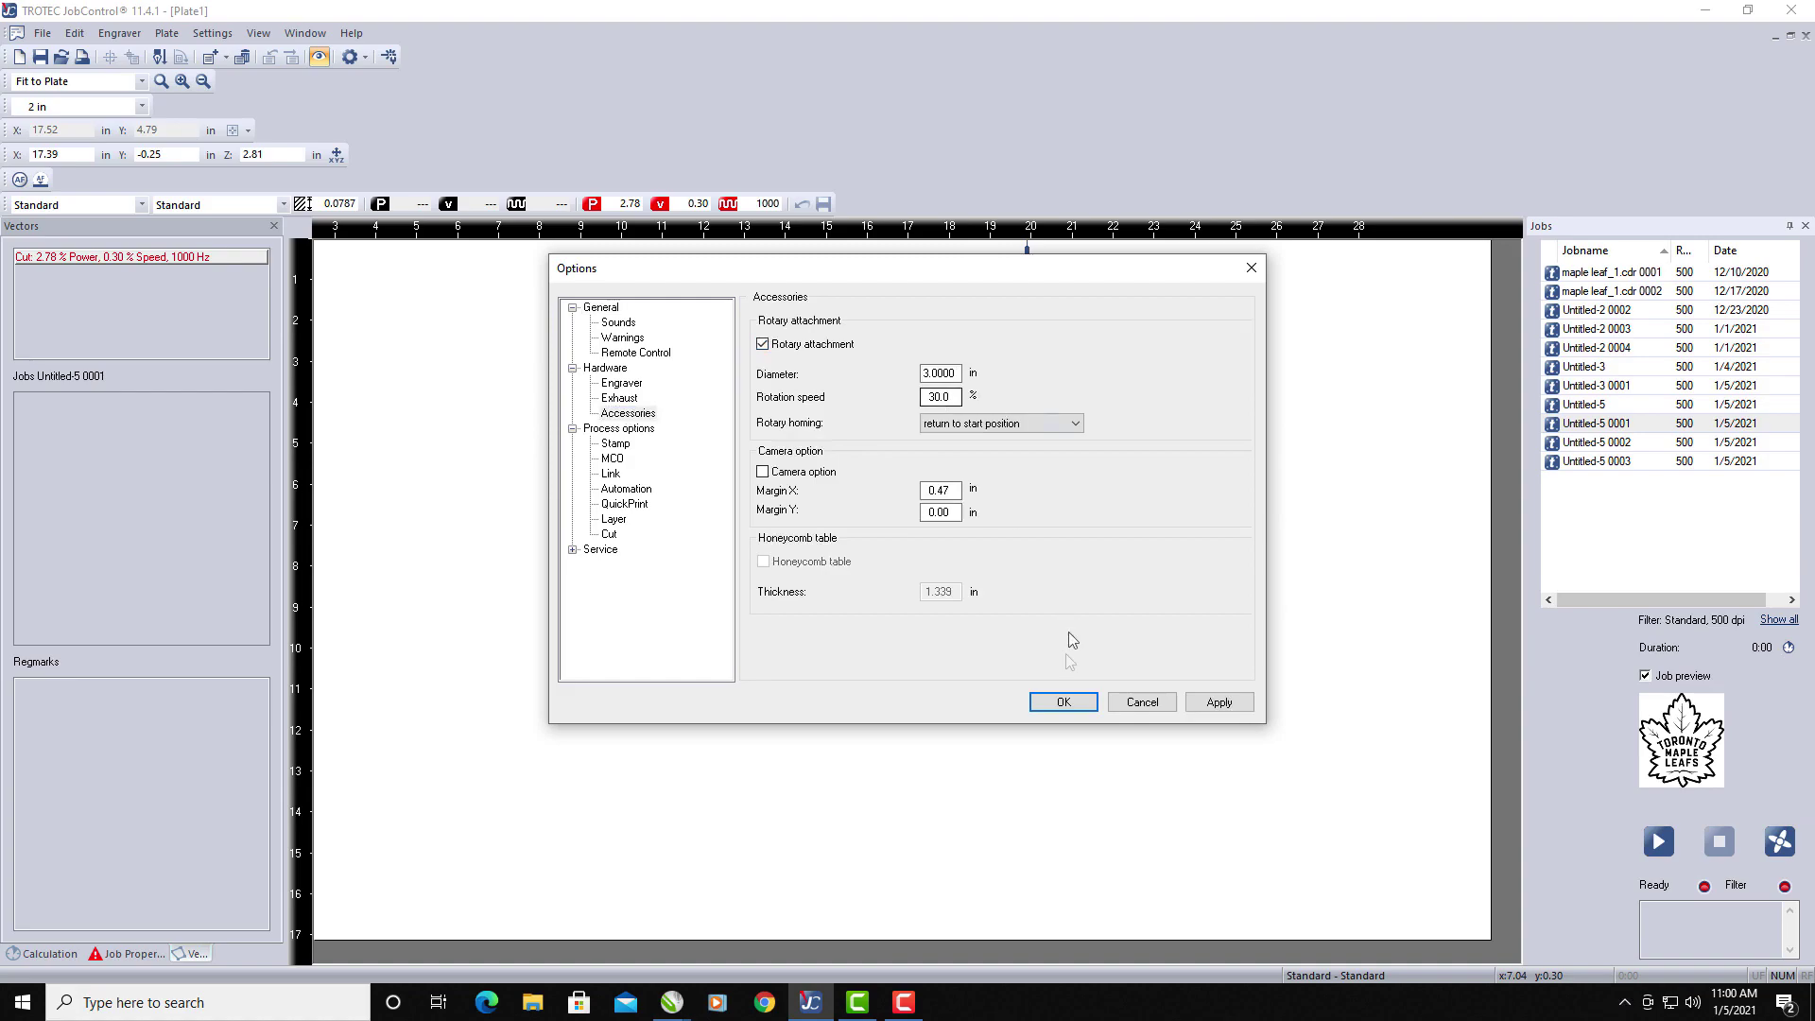
{"action": "left_click", "coordinate": [1064, 704]}
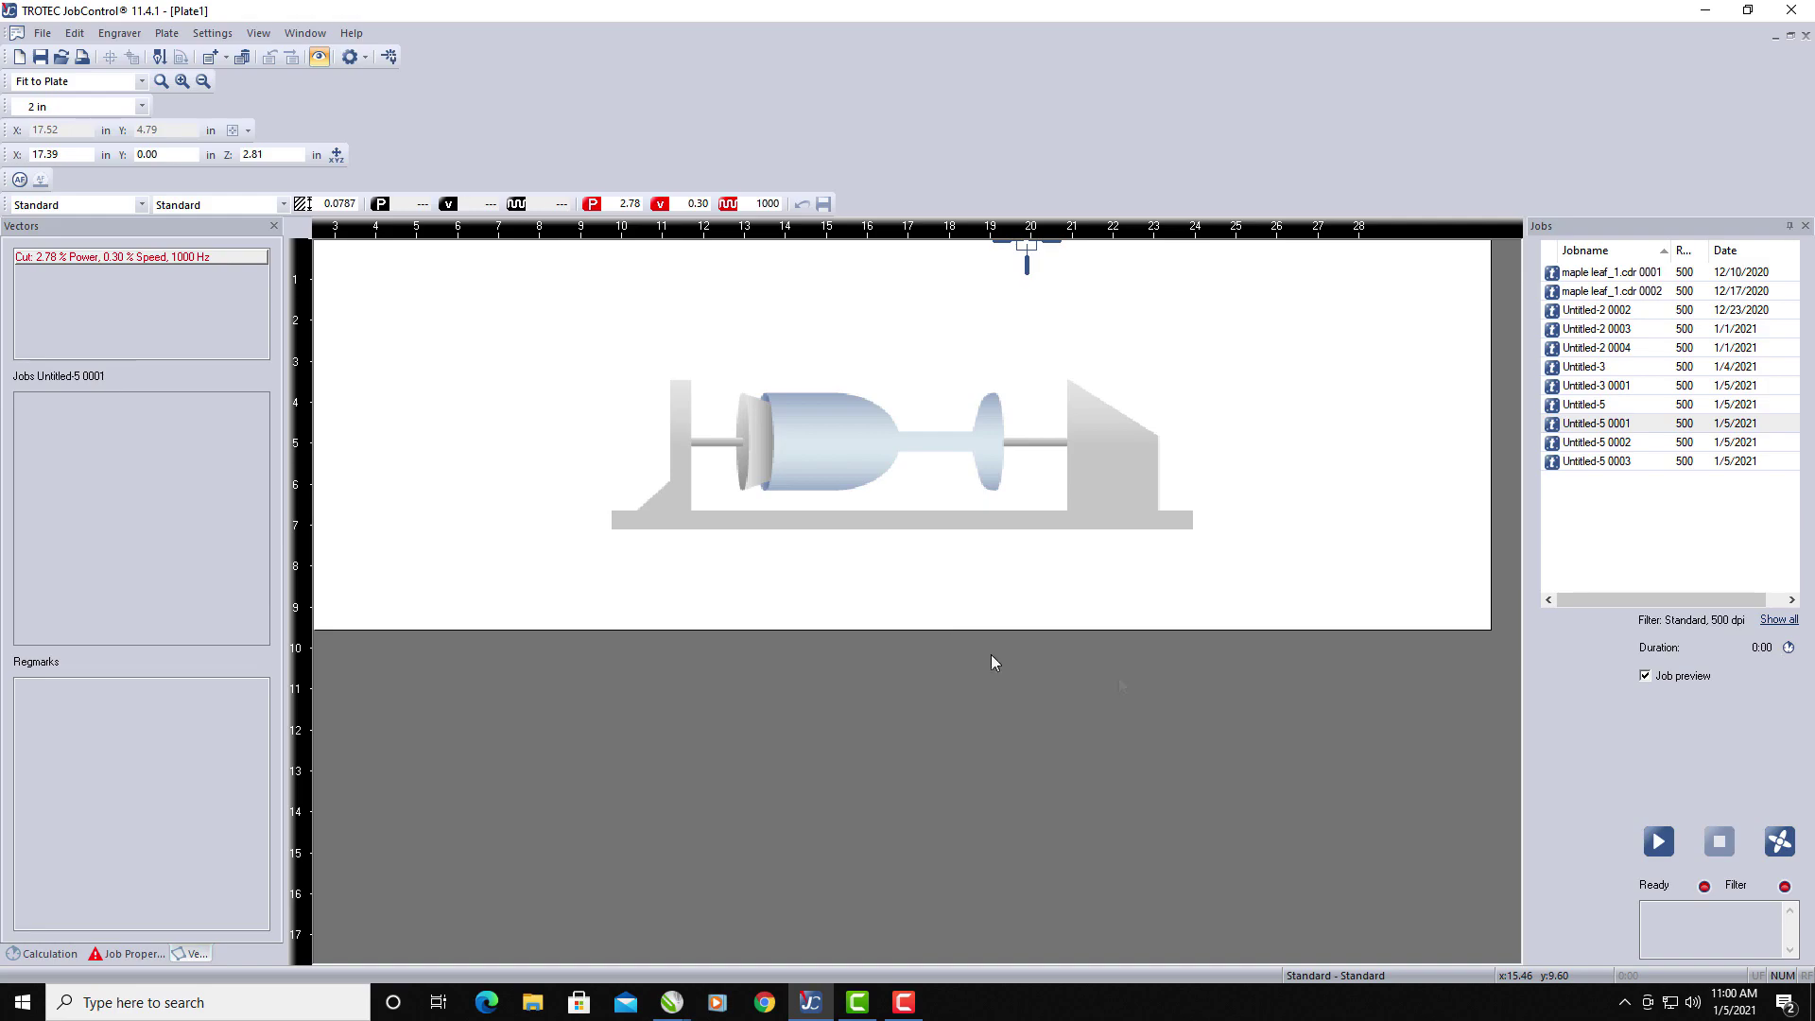
Place the job Untitled-5 0001 on the plate under the laser head at about X 17.47, Y 0.68 inches.
{"action": "left_click_drag", "start_coordinate": [1607, 424], "coordinate": [1051, 277]}
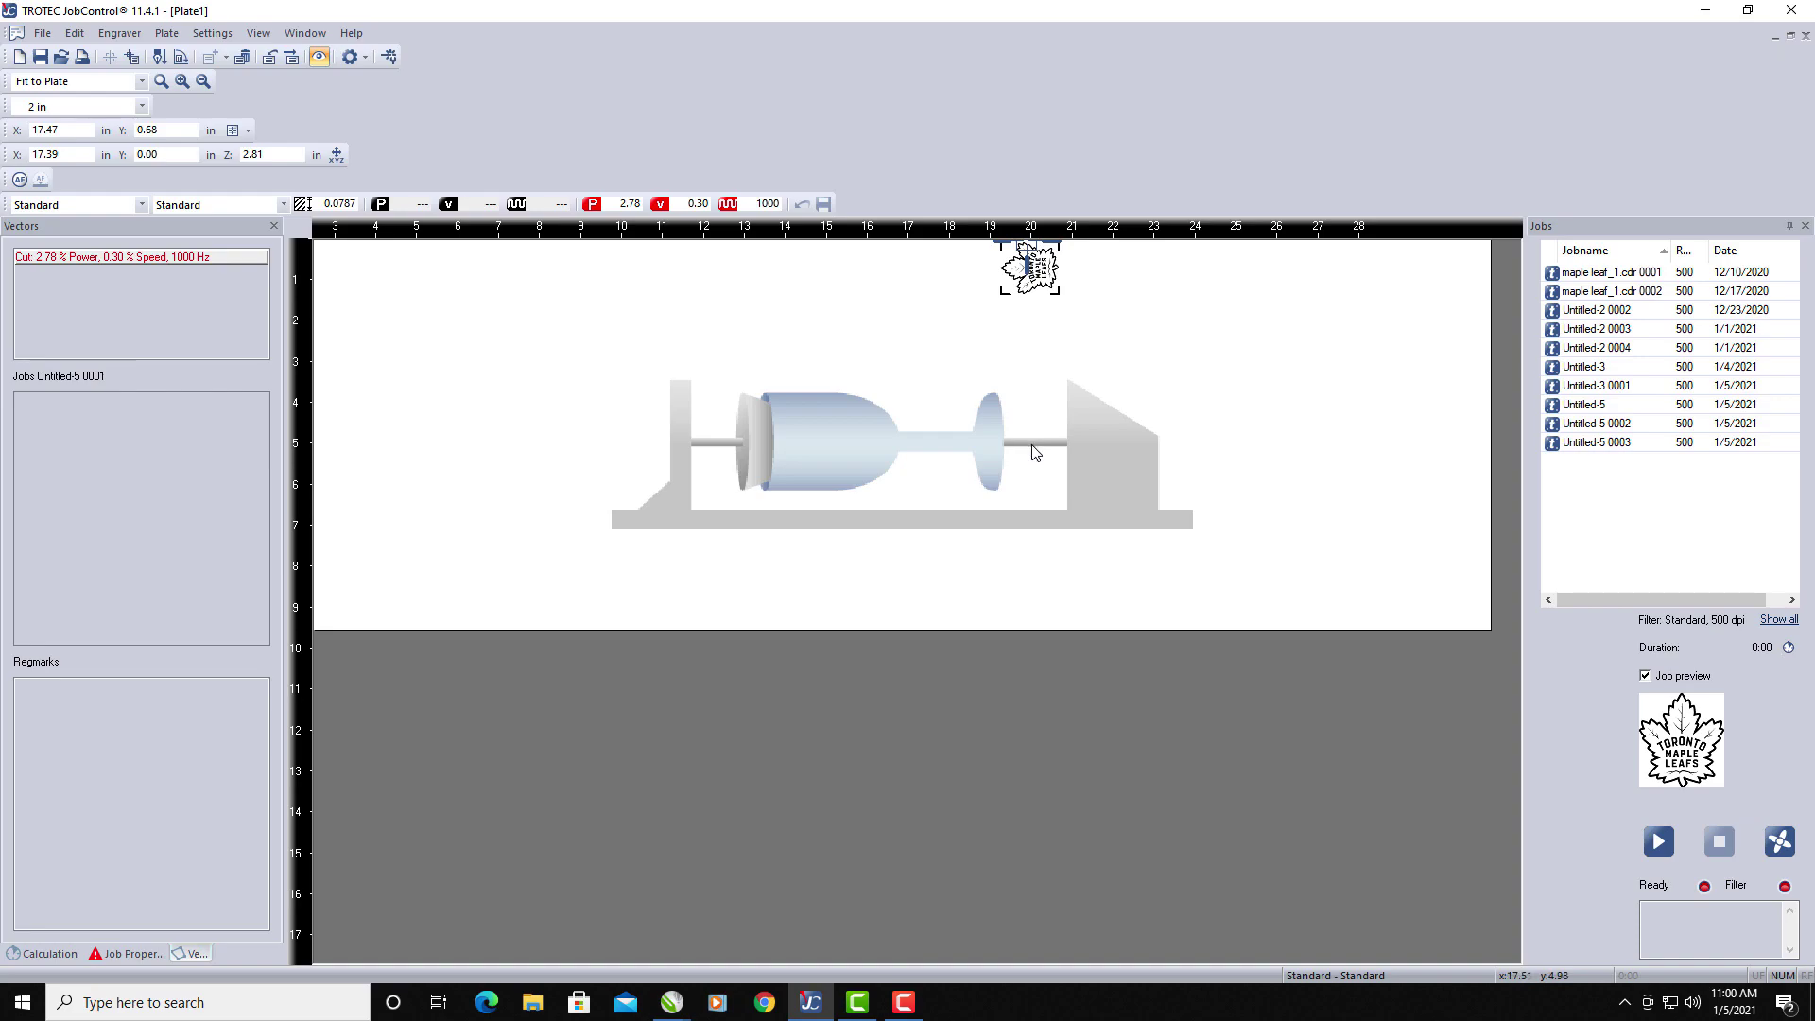
{"action": "scroll", "coordinate": [1035, 452], "scroll_direction": "up", "scroll_amount": 1}
{"action": "scroll", "coordinate": [1087, 440], "scroll_direction": "down", "scroll_amount": 1}
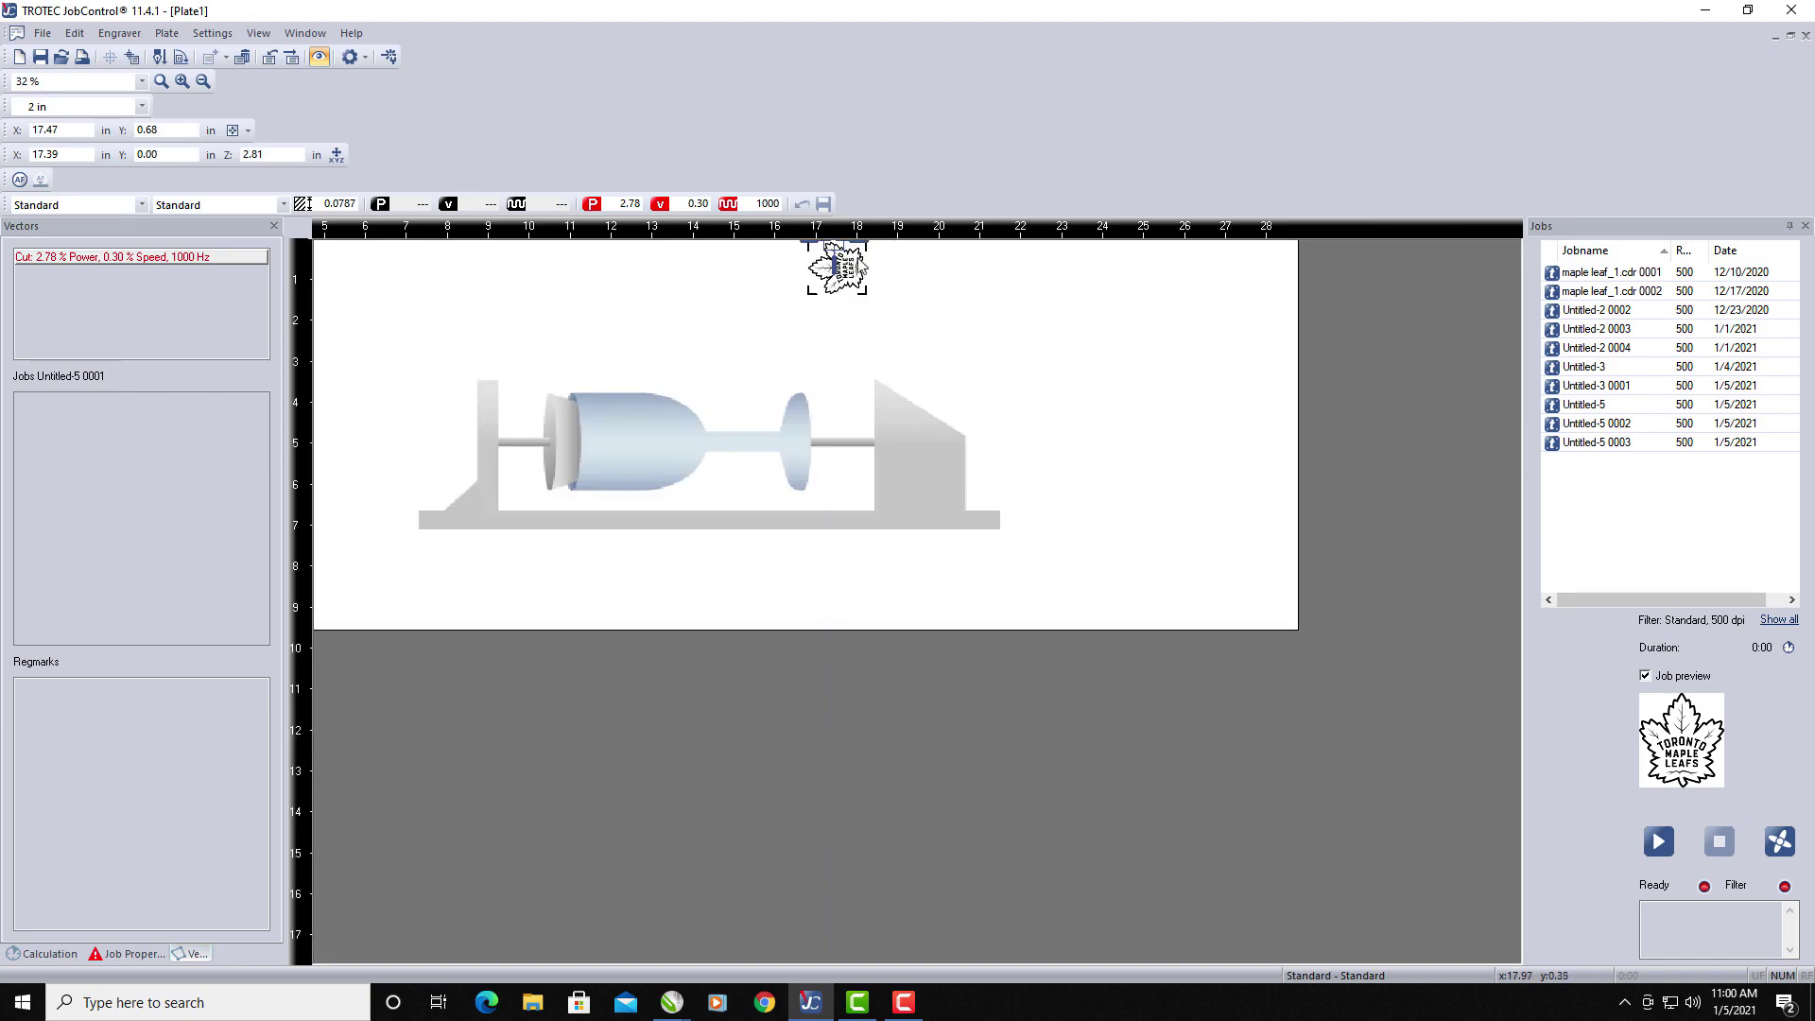
Move the maple leaf job away from the laser head to about X 19.16, Y 1.84 inches on the plate.
{"action": "left_click_drag", "start_coordinate": [853, 257], "coordinate": [928, 265]}
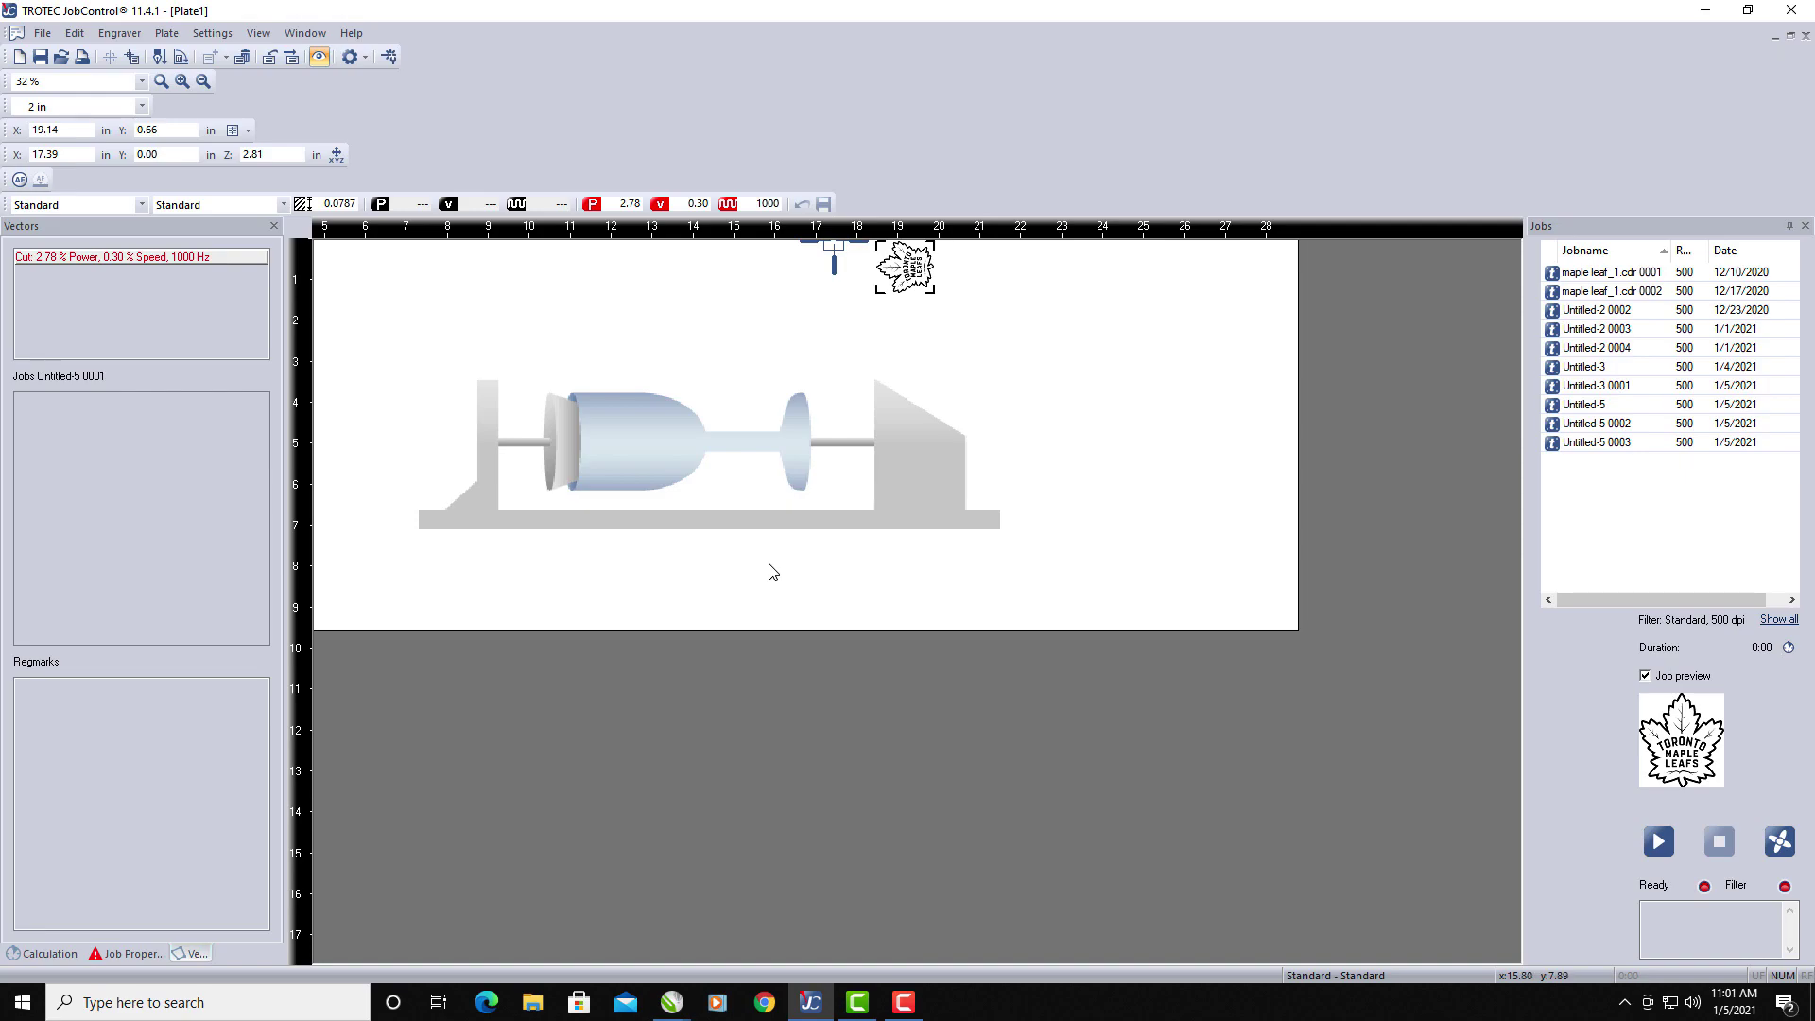
{"action": "mouse_move", "coordinate": [918, 270]}
{"action": "left_mouse_down"}
{"action": "mouse_move", "coordinate": [964, 268]}
{"action": "mouse_move", "coordinate": [870, 267]}
{"action": "mouse_move", "coordinate": [978, 268]}
{"action": "mouse_move", "coordinate": [813, 269]}
{"action": "mouse_move", "coordinate": [1040, 271]}
{"action": "mouse_move", "coordinate": [816, 269]}
{"action": "mouse_move", "coordinate": [969, 274]}
{"action": "mouse_move", "coordinate": [921, 264]}
{"action": "left_mouse_up"}
{"action": "scroll", "coordinate": [936, 282], "scroll_direction": "up", "scroll_amount": 2}
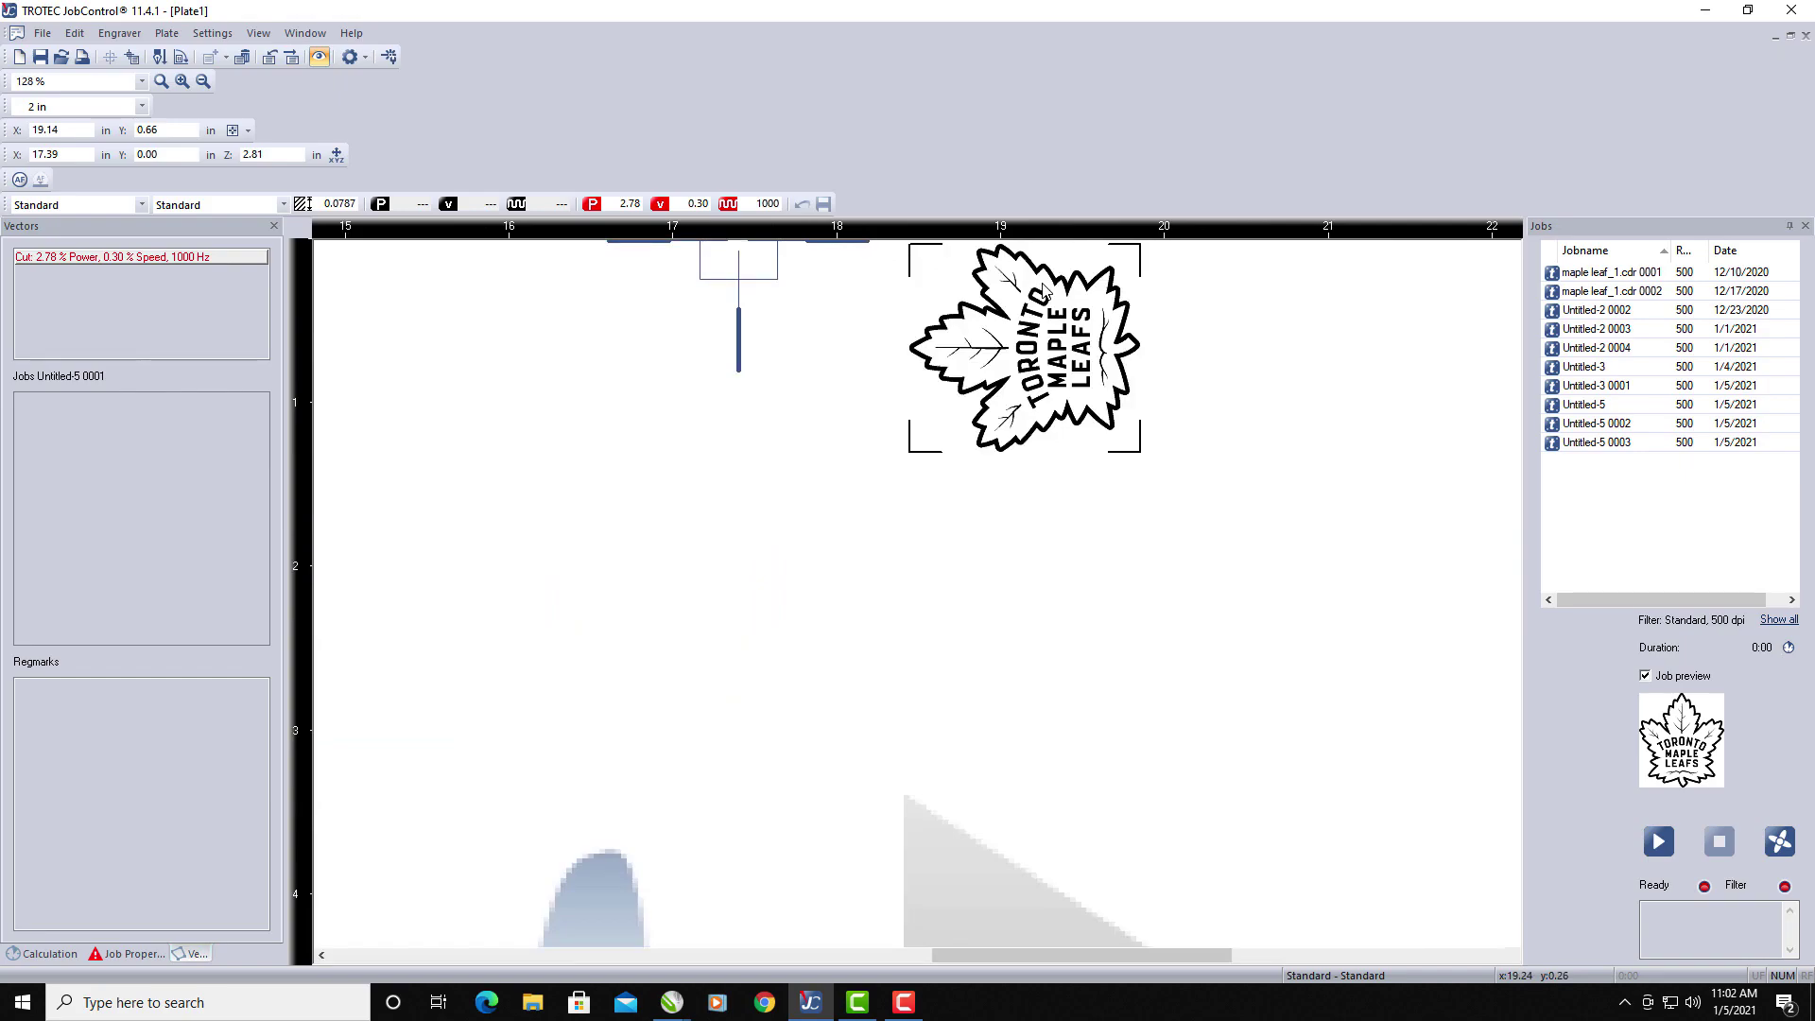
{"action": "left_click_drag", "start_coordinate": [1043, 291], "coordinate": [1034, 505]}
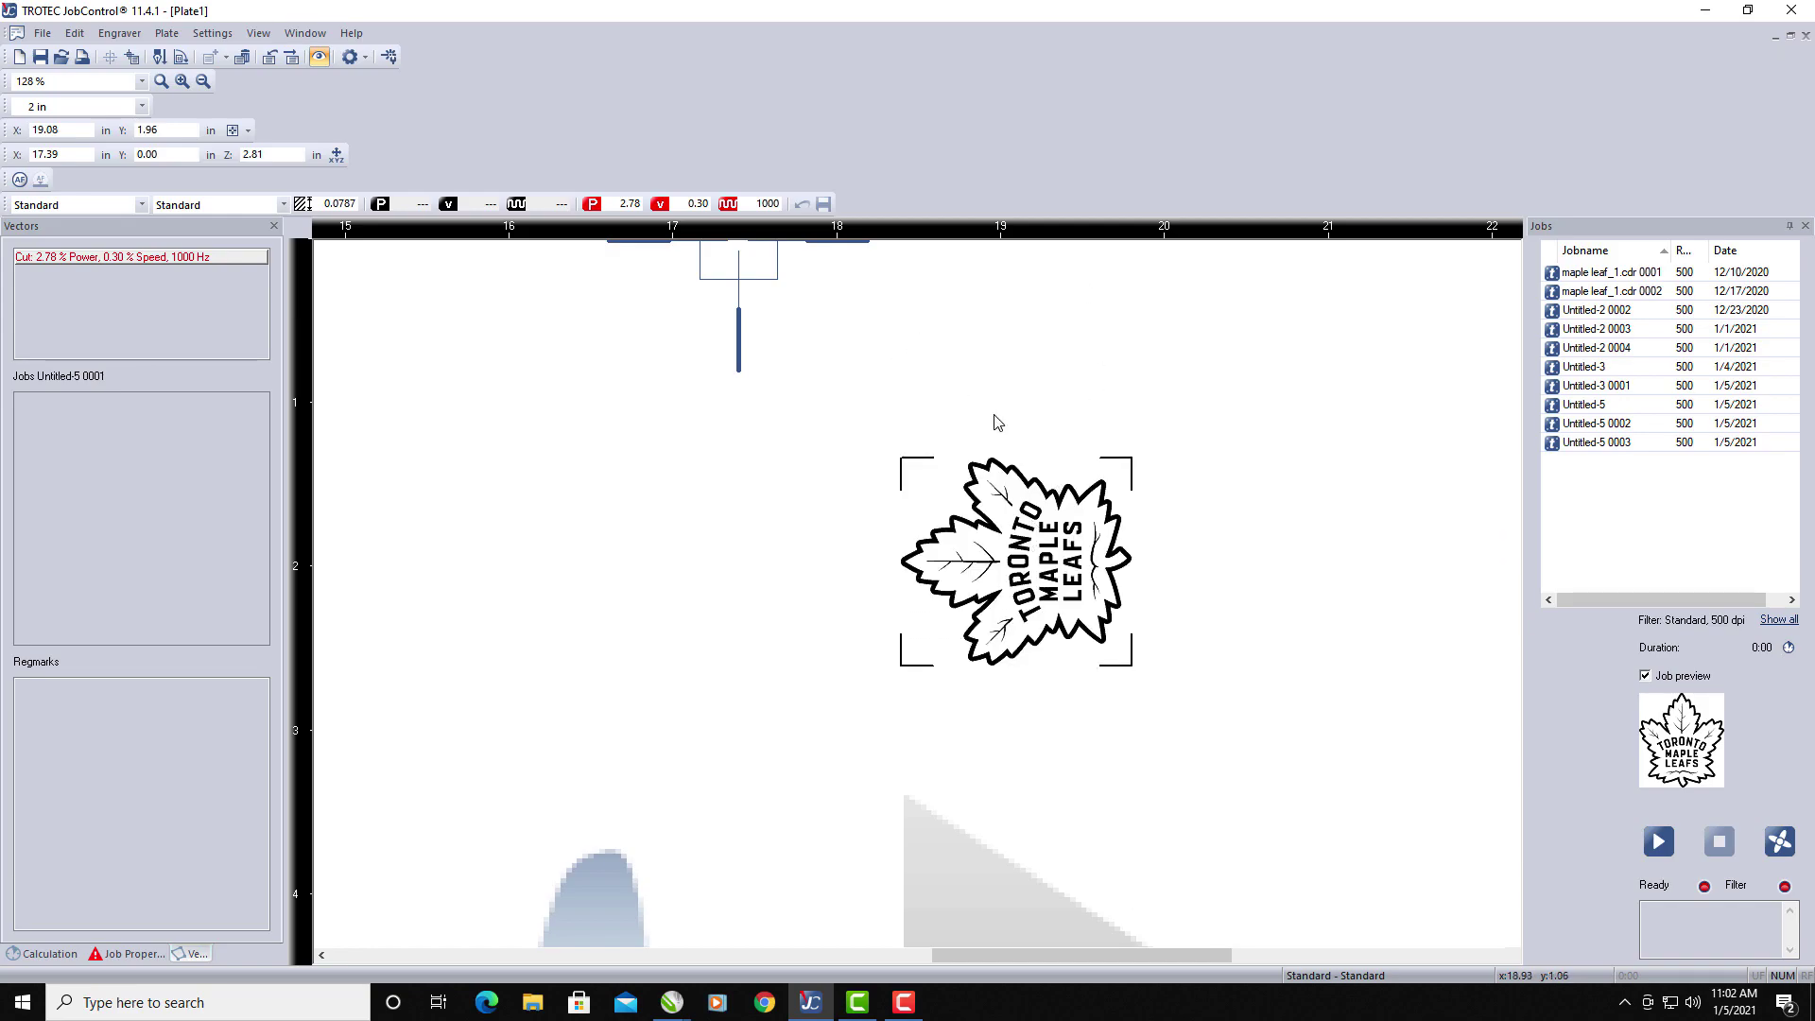
{"action": "mouse_move", "coordinate": [1040, 499]}
{"action": "left_mouse_down"}
{"action": "mouse_move", "coordinate": [1030, 488]}
{"action": "mouse_move", "coordinate": [1053, 479]}
{"action": "left_mouse_up"}
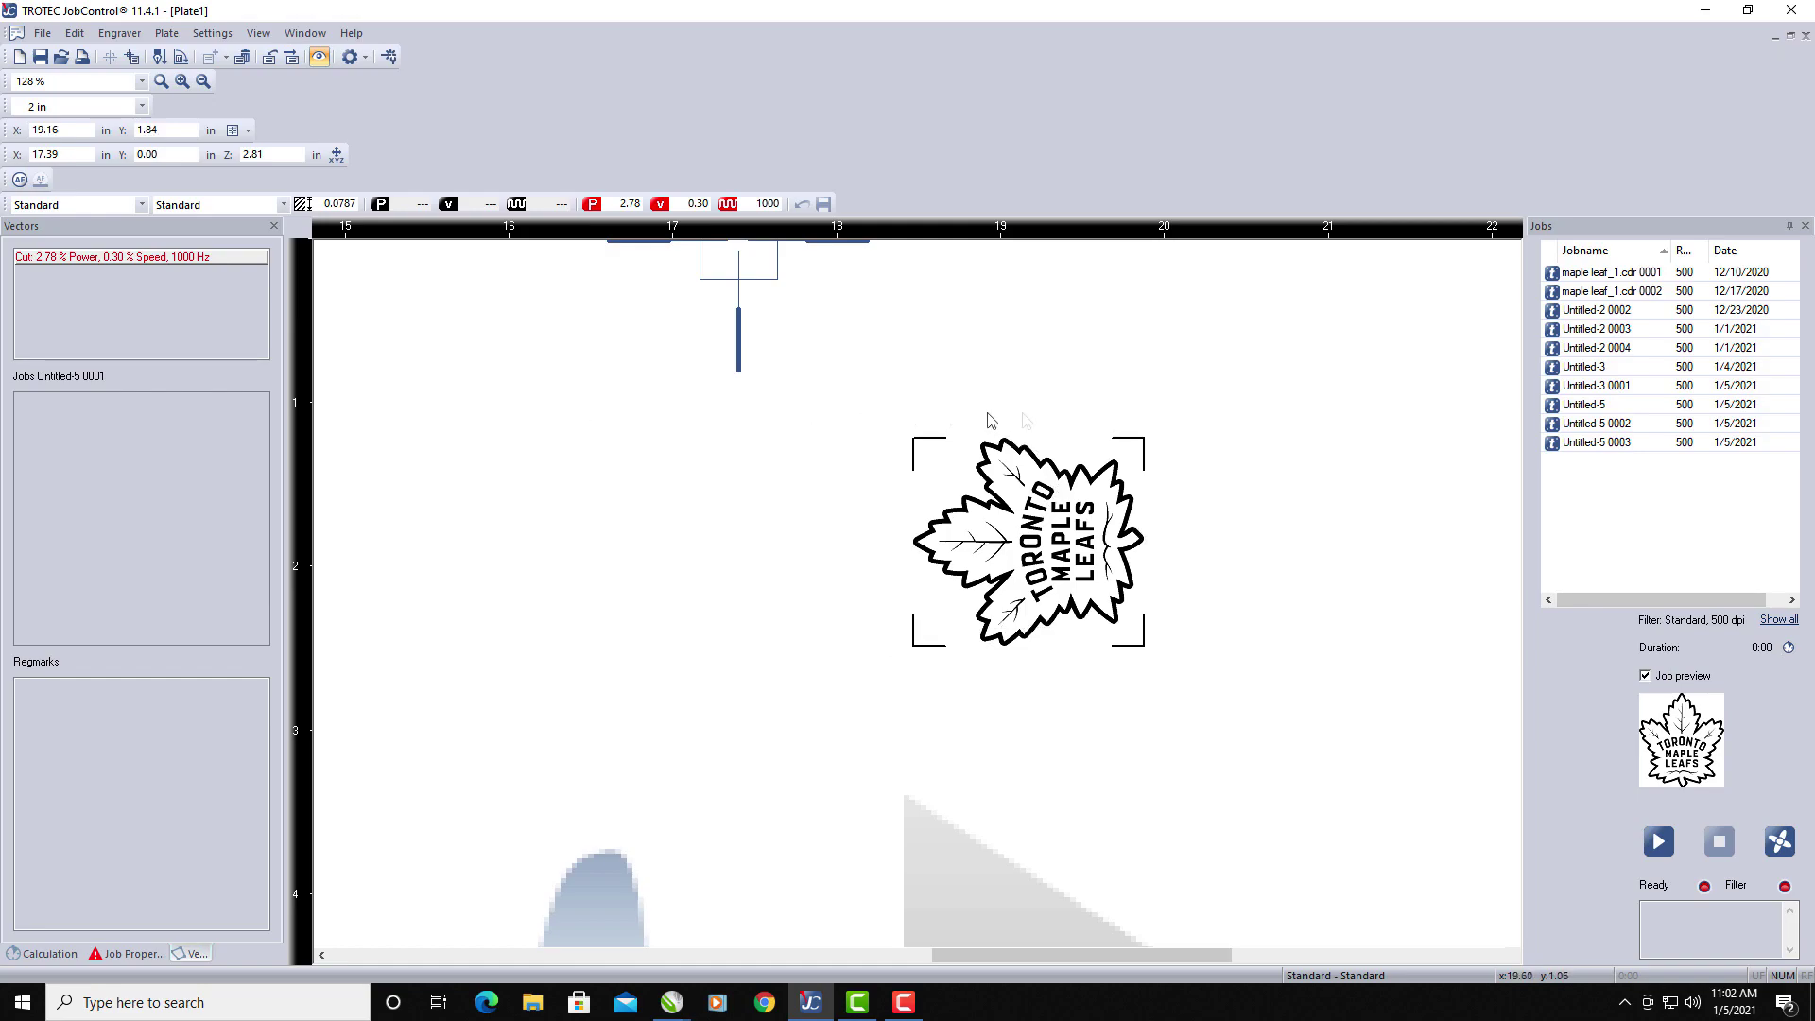